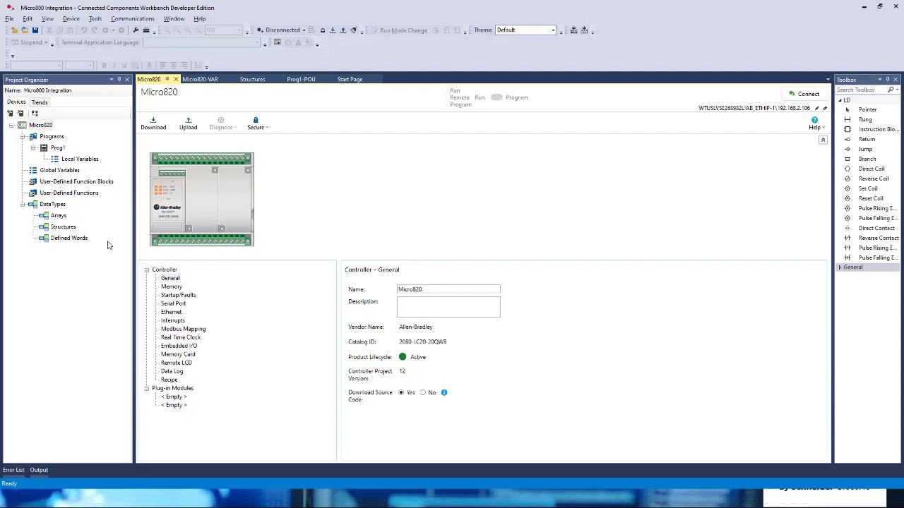
# Open the Micro820 global variables and examine the I/O, user-defined and system variables with their data types.
pyautogui.doubleClick(65, 171)
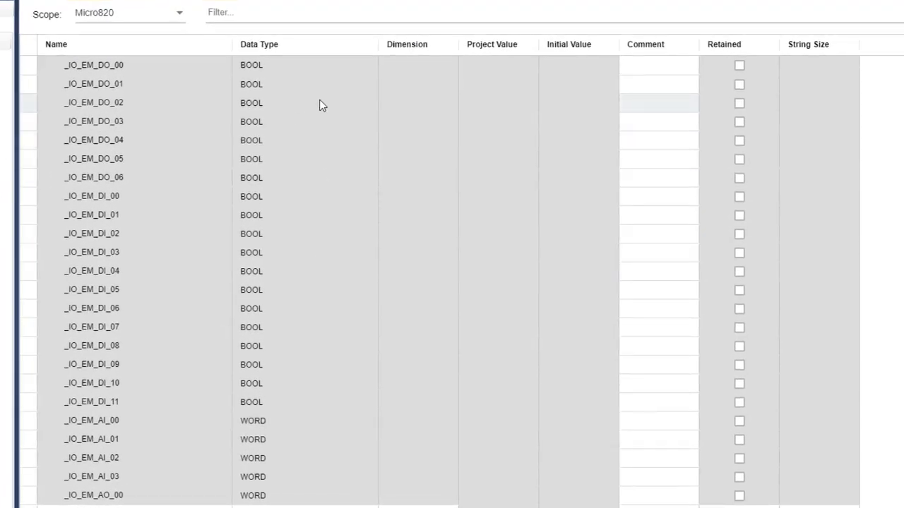
pyautogui.scroll(-5, 338, 99)
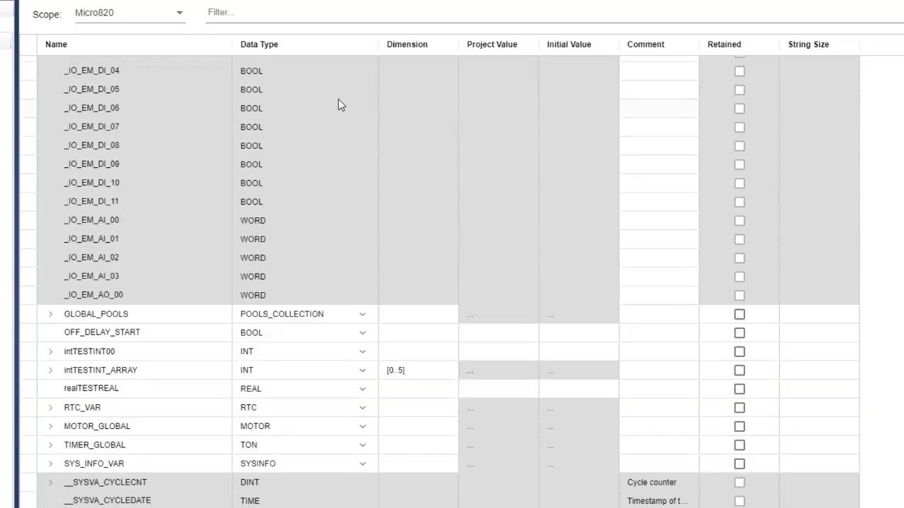
pyautogui.scroll(-3, 338, 100)
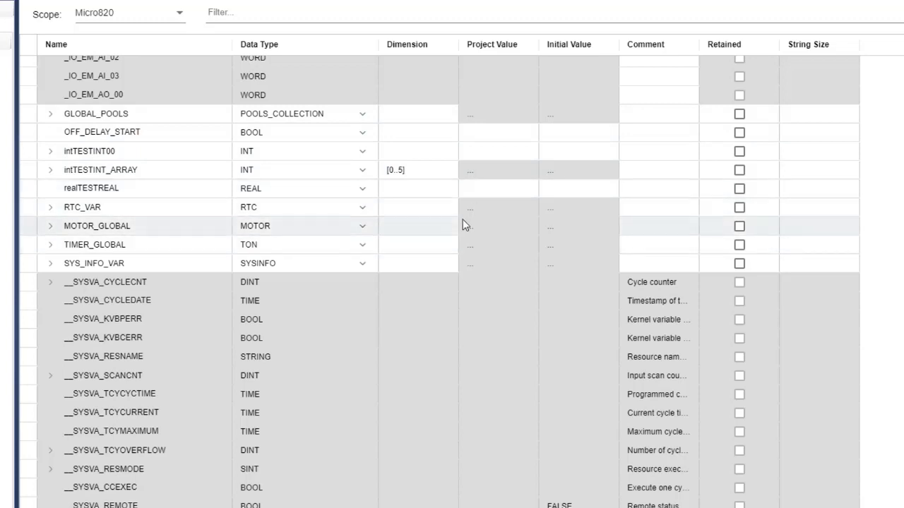
pyautogui.scroll(-3, 462, 221)
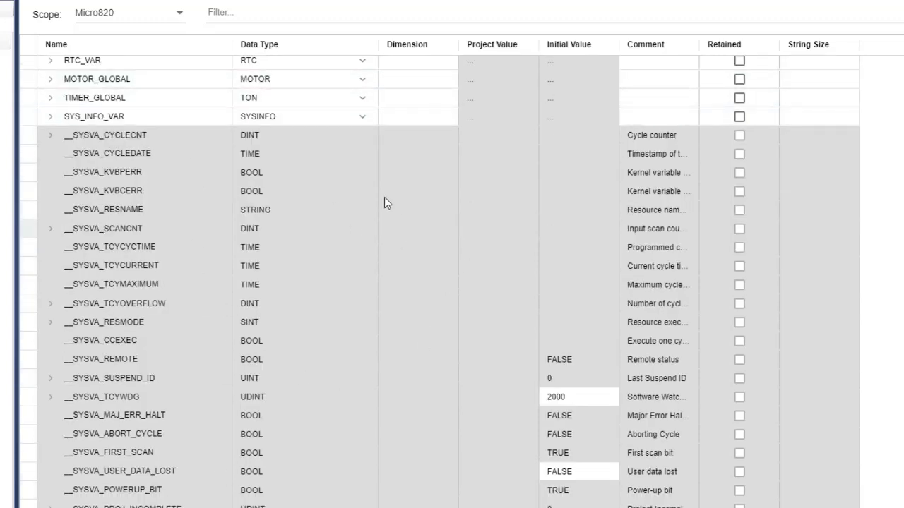
pyautogui.scroll(7, 389, 202)
pyautogui.scroll(4, 392, 205)
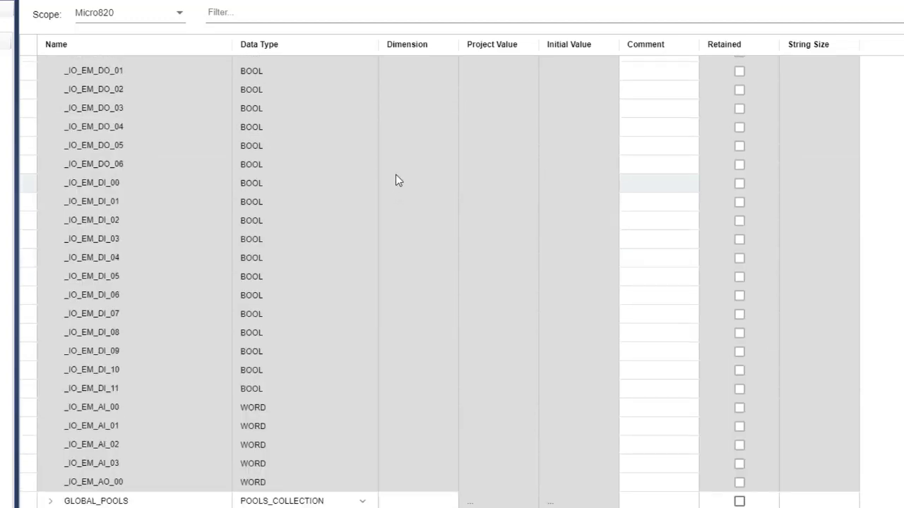
pyautogui.scroll(-7, 399, 176)
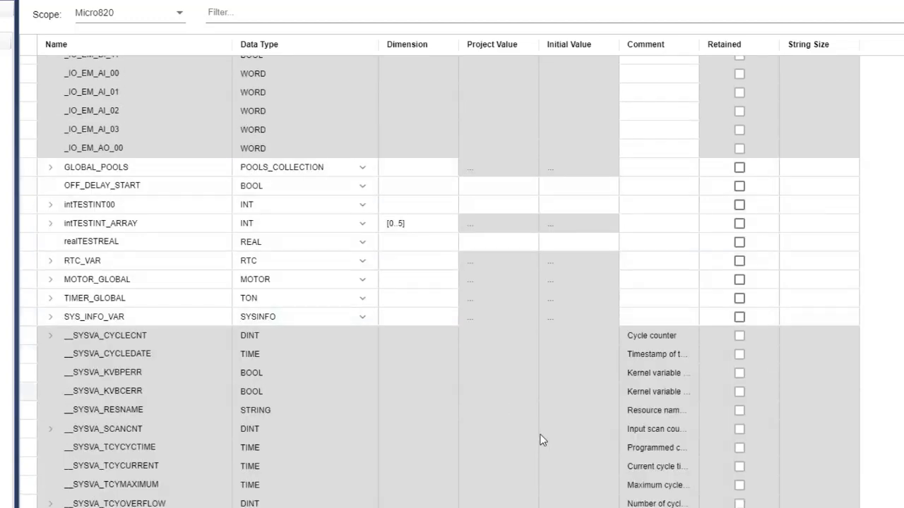
pyautogui.scroll(-4, 541, 438)
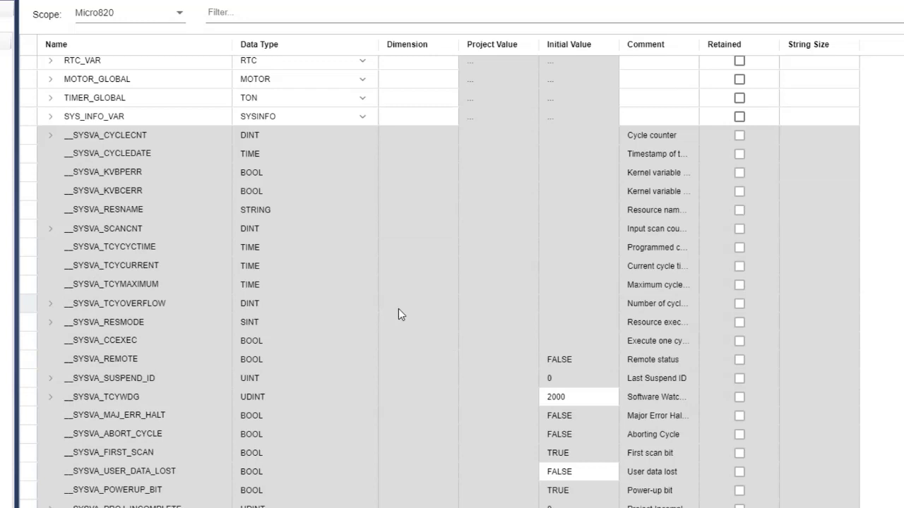
pyautogui.scroll(8, 398, 309)
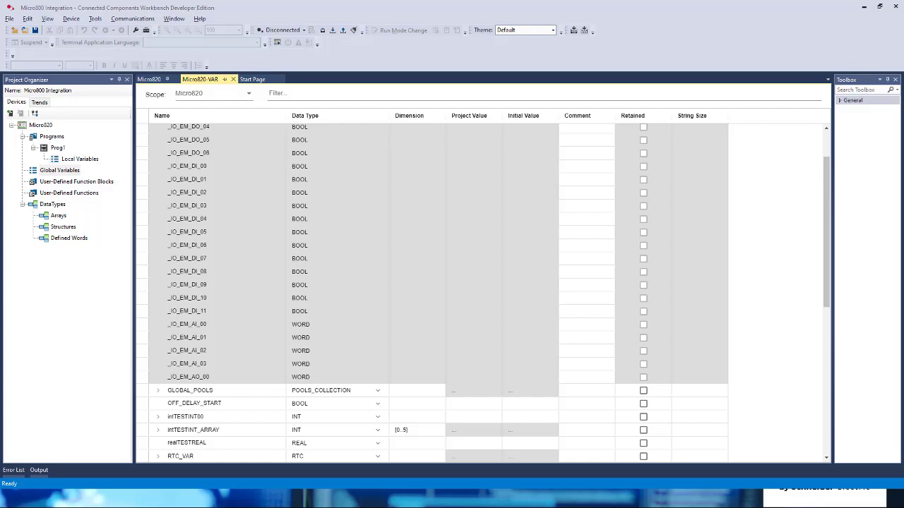
# Switch to BLUE, maximize its window and create a new project from the Blank template.
pyautogui.moveTo(903, 222); pyautogui.dragTo(424, 35)
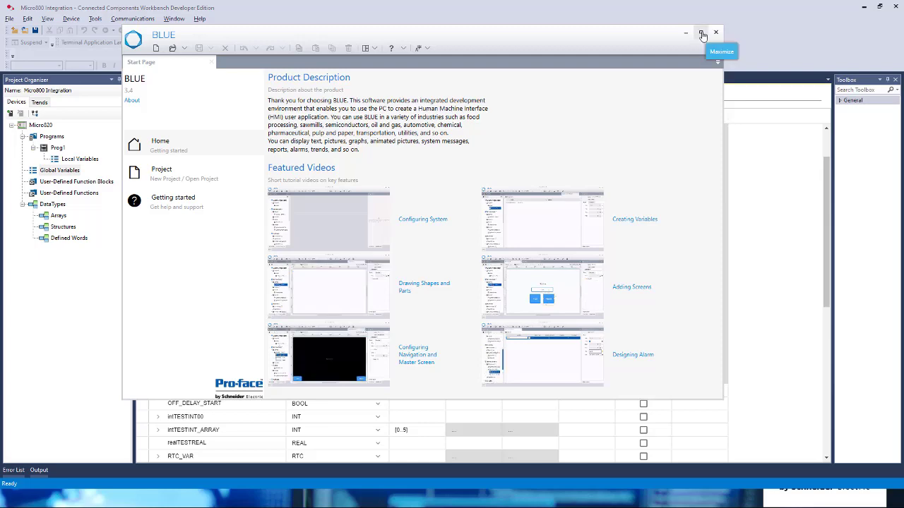
pyautogui.click(703, 34)
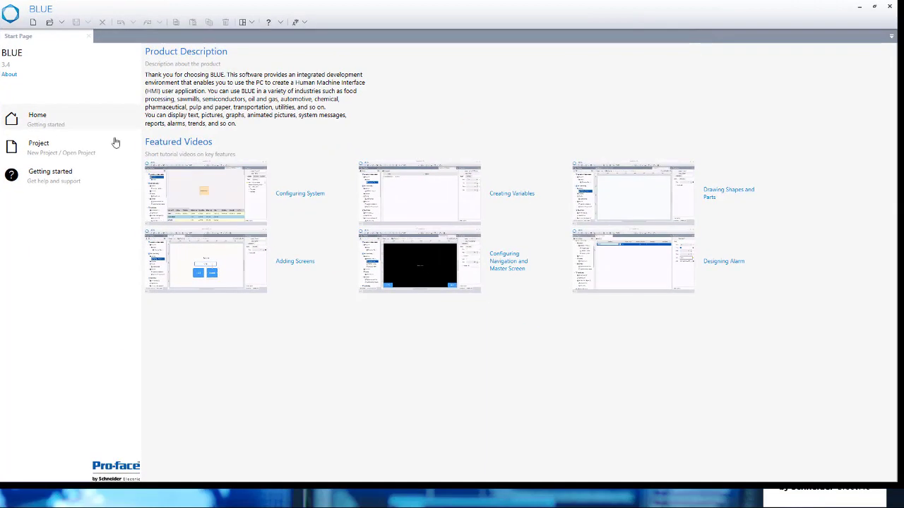
pyautogui.click(40, 123)
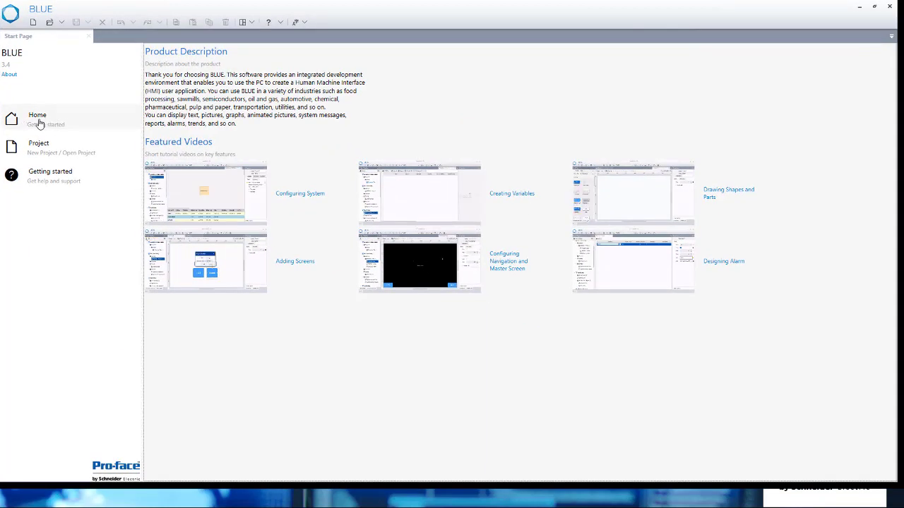
pyautogui.click(46, 153)
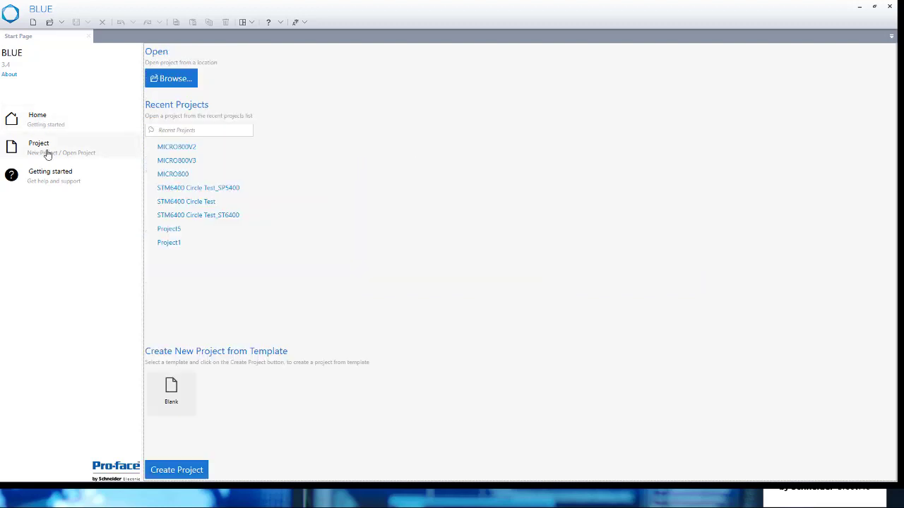
pyautogui.click(187, 475)
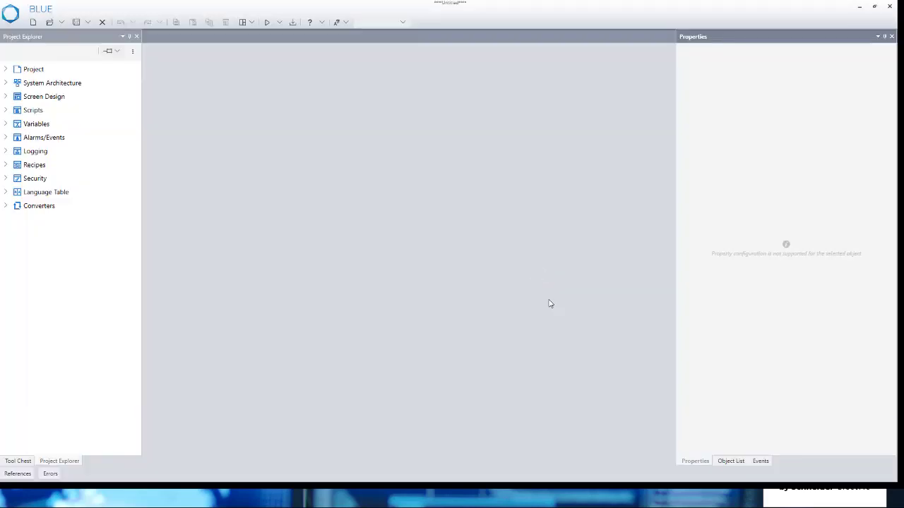
# Add the Rockwell Automation, Inc. EtherNet/IP driver to Target01 in the system architecture.
pyautogui.click(6, 83)
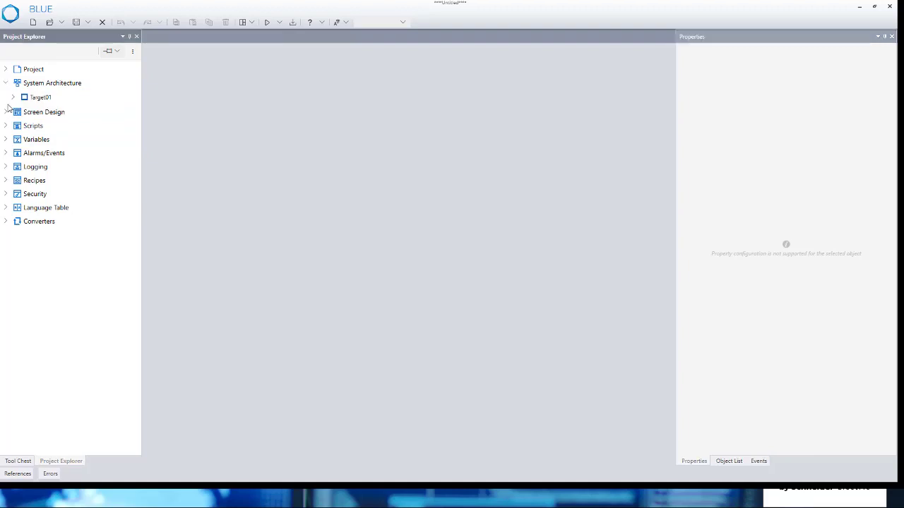
pyautogui.click(13, 97)
pyautogui.doubleClick(40, 116)
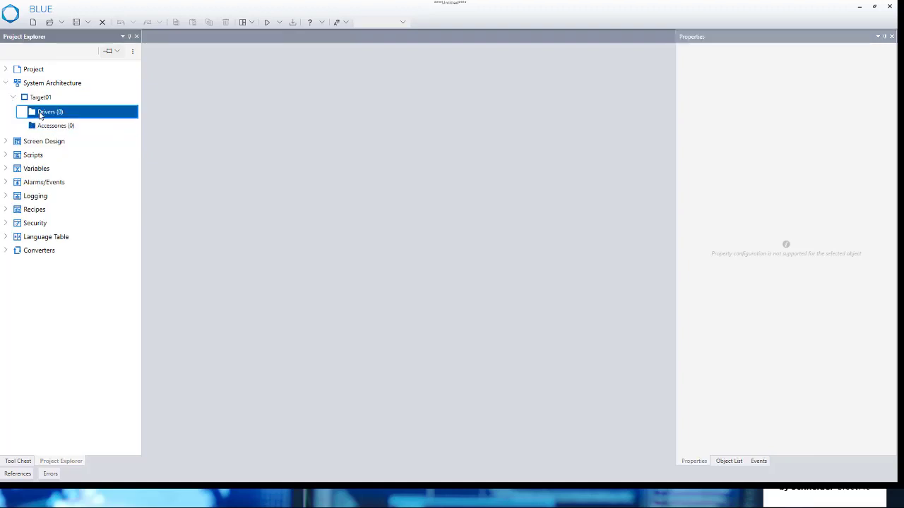
pyautogui.click(20, 52)
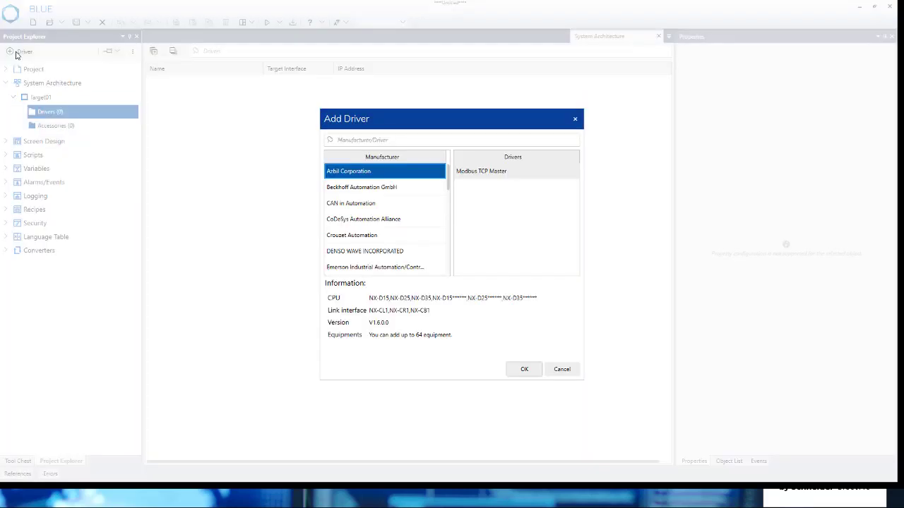
pyautogui.moveTo(447, 177); pyautogui.dragTo(445, 228)
pyautogui.scroll(-3, 413, 224)
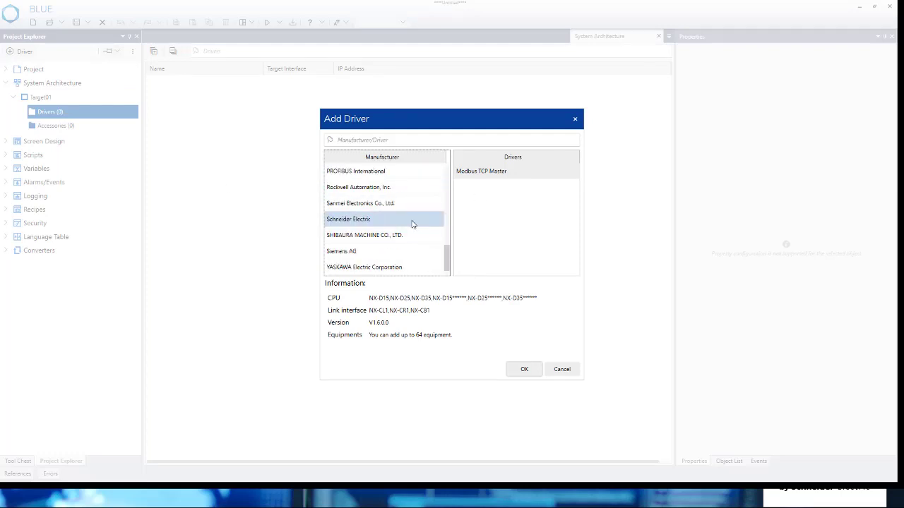
pyautogui.click(393, 189)
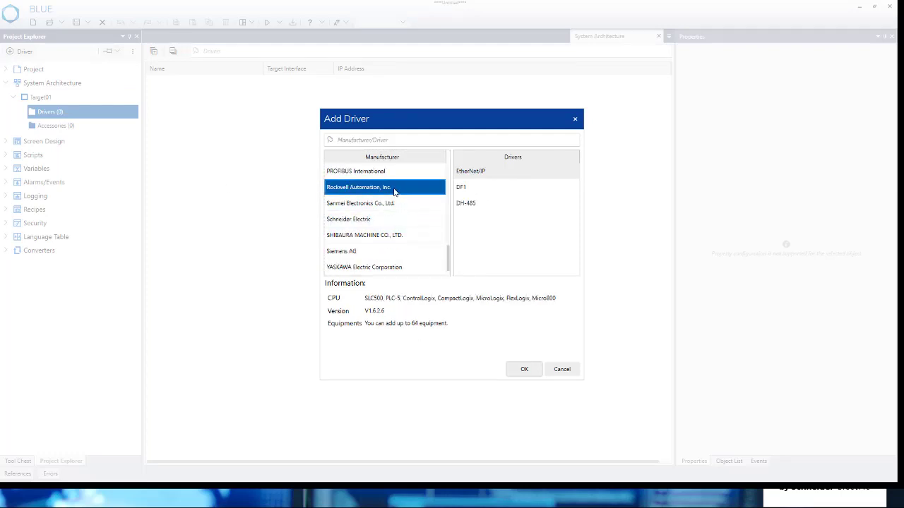
pyautogui.click(512, 173)
pyautogui.click(534, 374)
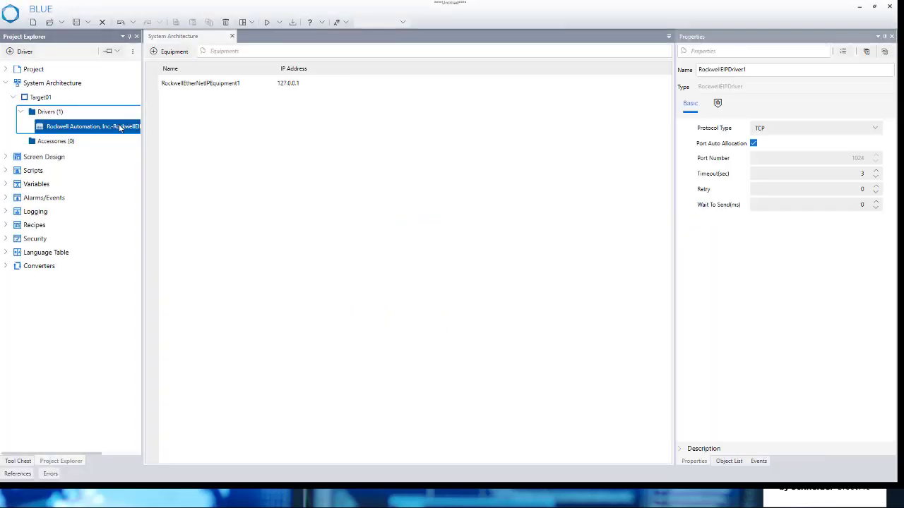
# Set the IP address of the Rockwell EtherNet/IP equipment to 192.168.2.106.
pyautogui.click(332, 83)
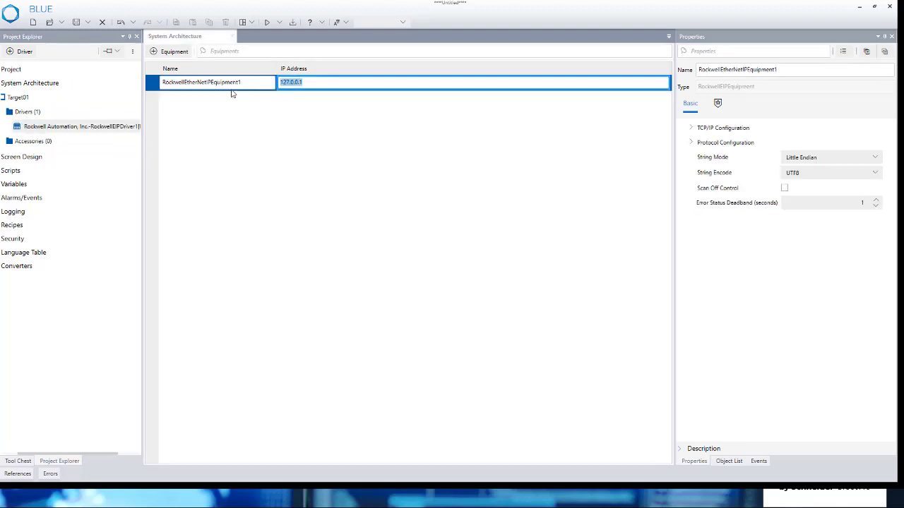
pyautogui.write('168.21')
pyautogui.click(449, 171)
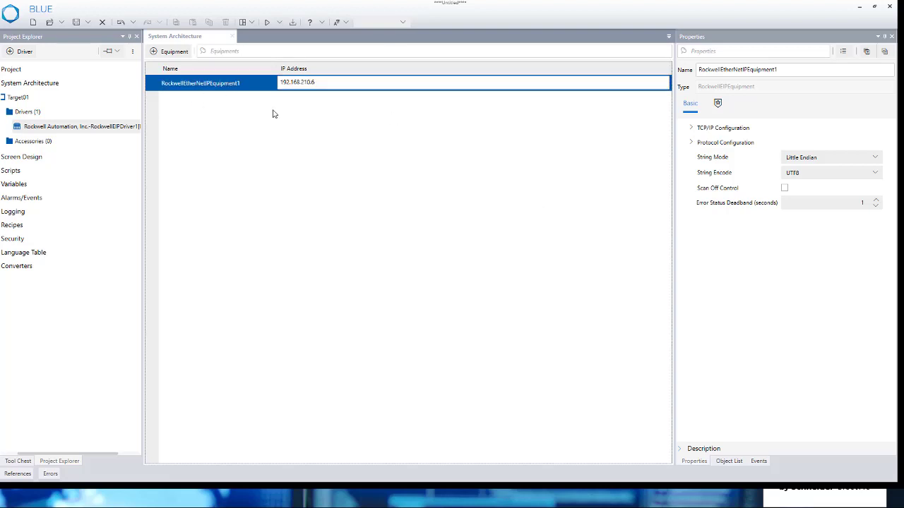
pyautogui.click(306, 83)
# Set the PLC series in the equipment's protocol configuration to Micro800 Native.
pyautogui.click(691, 142)
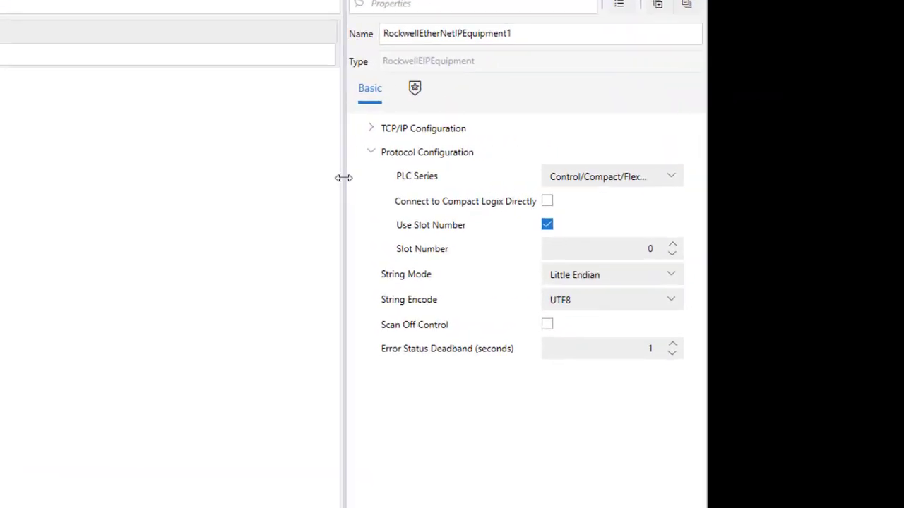
pyautogui.moveTo(343, 177); pyautogui.dragTo(235, 188)
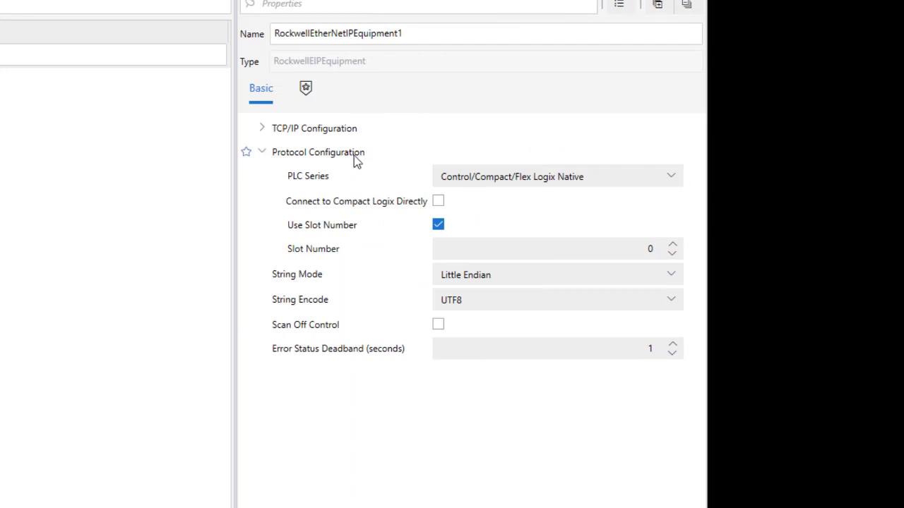
pyautogui.click(673, 176)
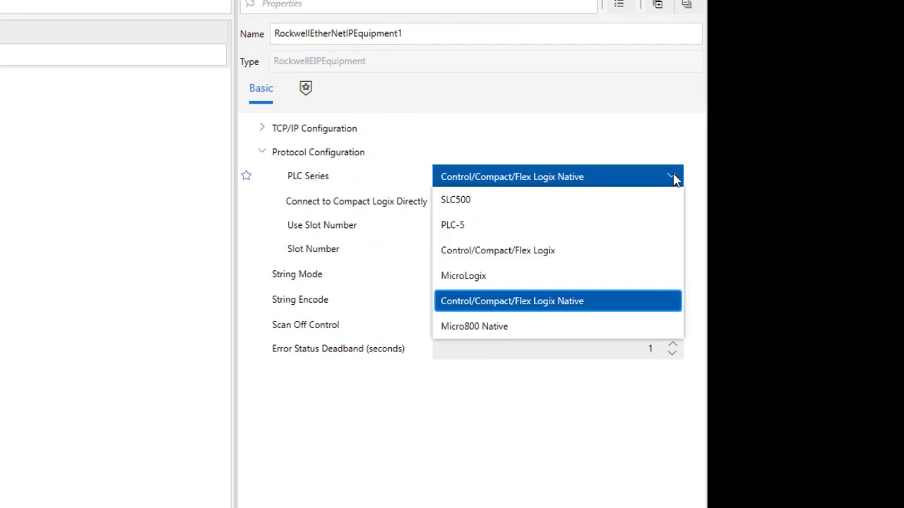
pyautogui.click(610, 329)
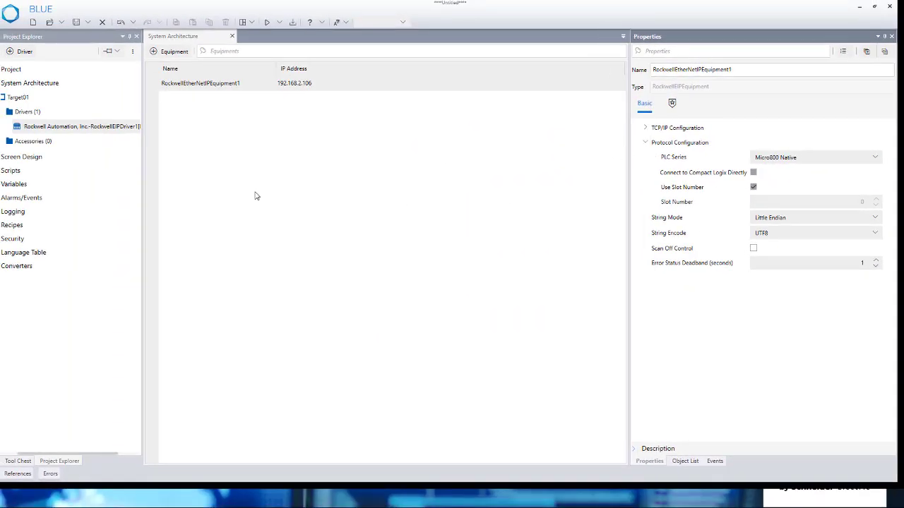
# Open the project's All Variables table.
pyautogui.moveTo(117, 456); pyautogui.dragTo(100, 456)
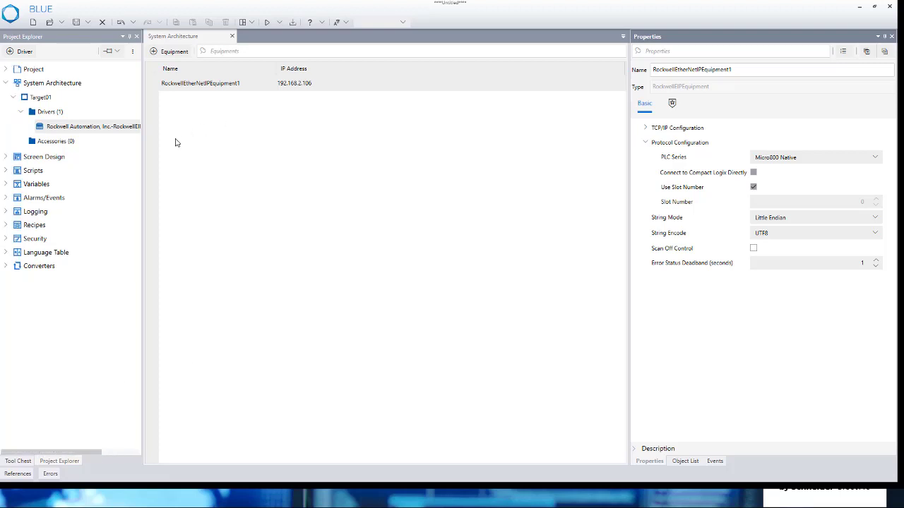
pyautogui.click(7, 185)
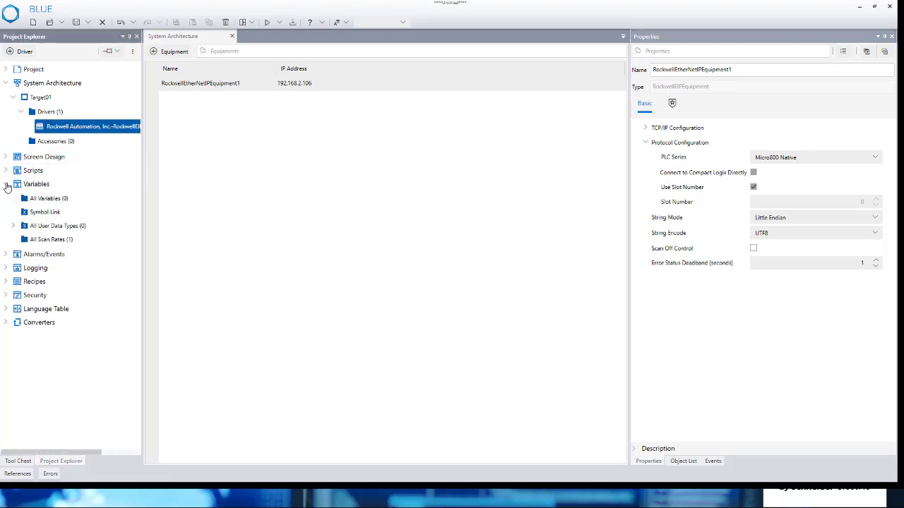
pyautogui.click(45, 198)
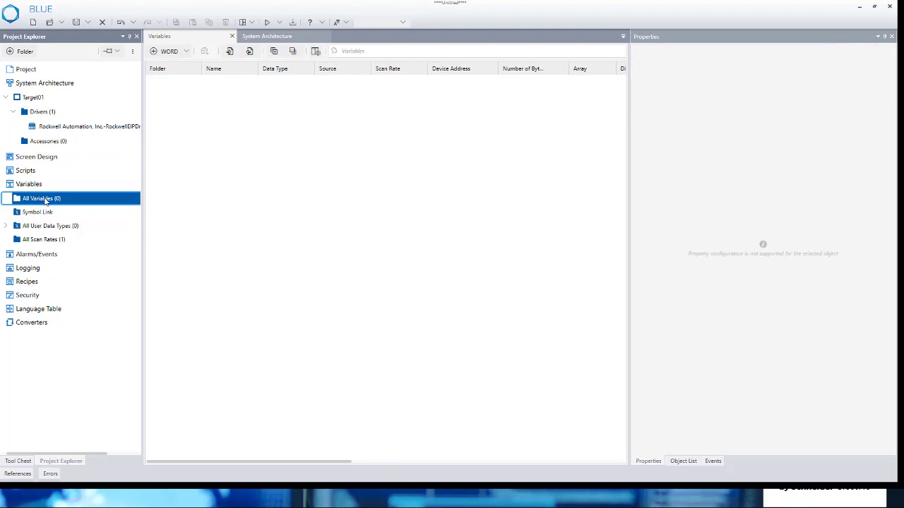
# Arrange Connected Components Workbench and BLUE side by side, with the start of the Micro820 global variables beside a widened BLUE variables table.
pyautogui.click(874, 6)
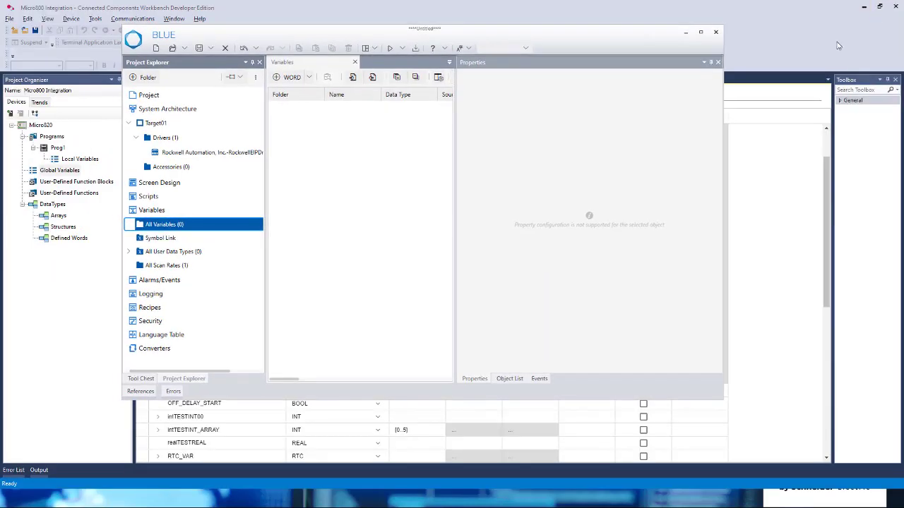
pyautogui.click(880, 7)
pyautogui.press('super+Right')
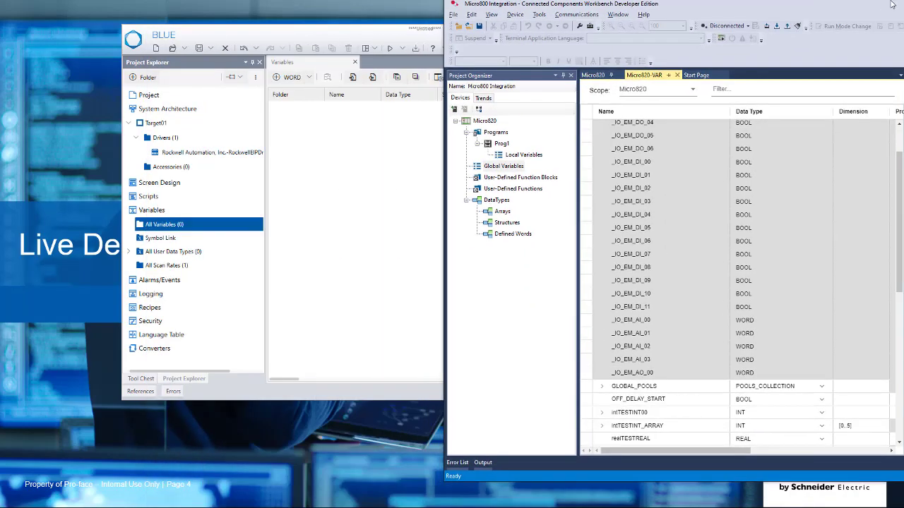
pyautogui.press('super+Left')
pyautogui.press('super+Left')
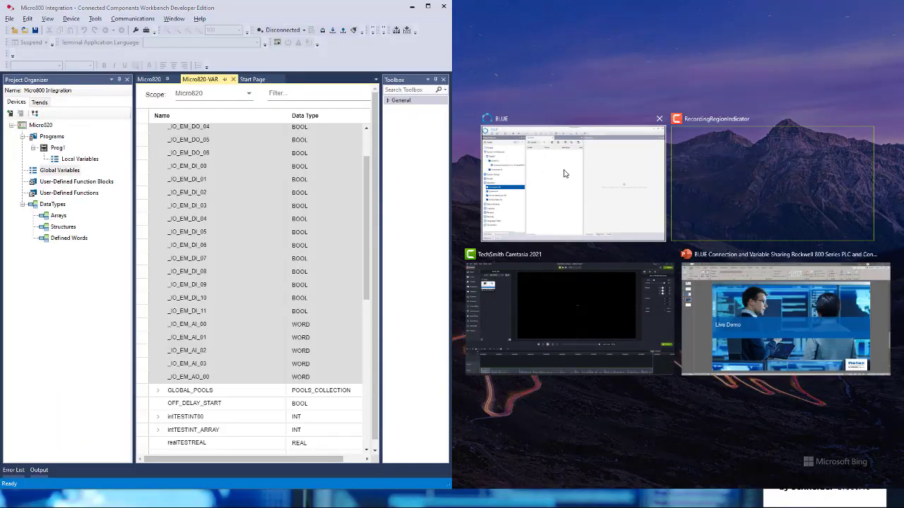
pyautogui.click(564, 174)
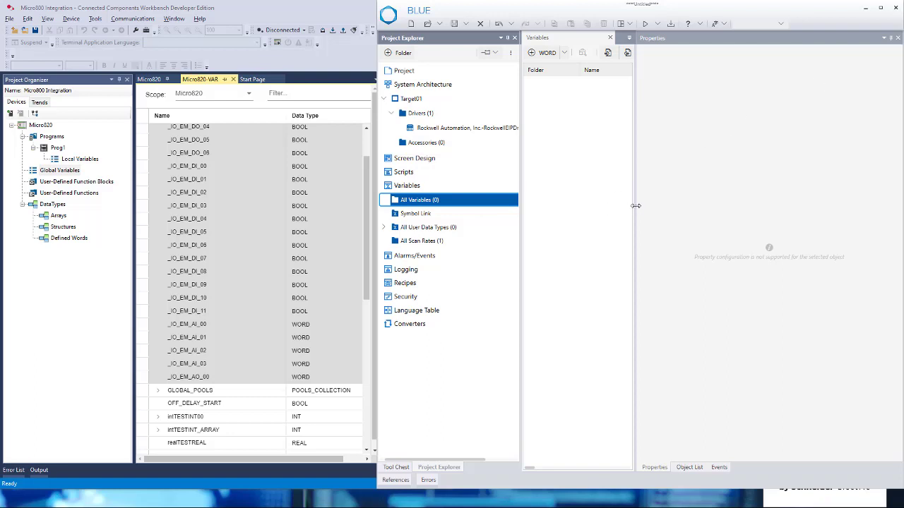
pyautogui.moveTo(636, 206); pyautogui.dragTo(812, 205)
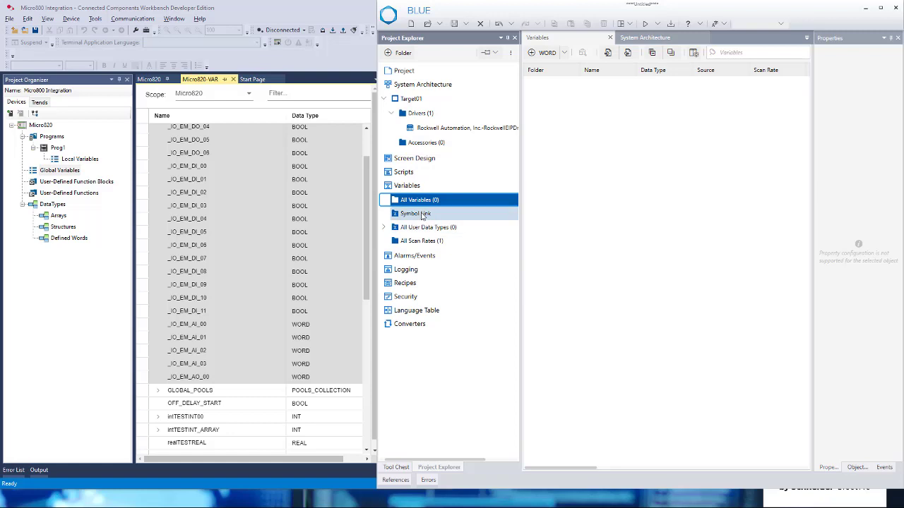
pyautogui.scroll(2, 329, 284)
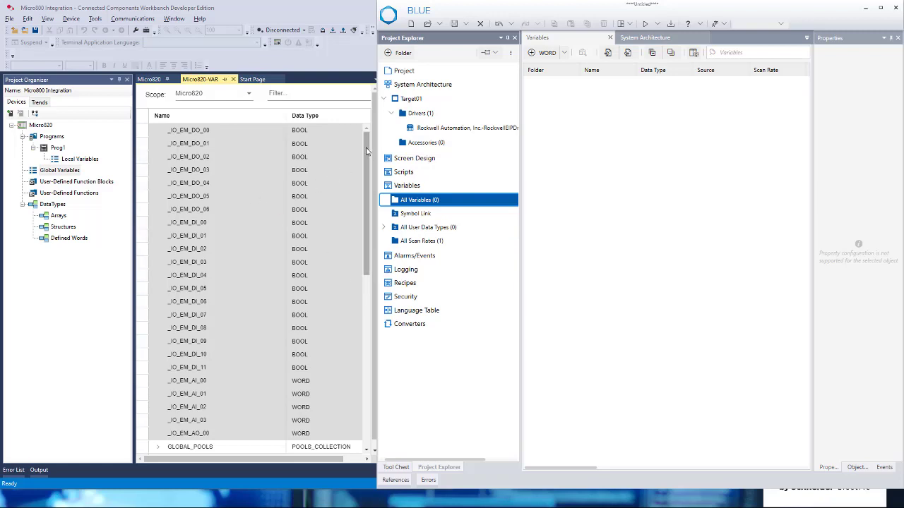
pyautogui.moveTo(366, 151); pyautogui.dragTo(355, 135)
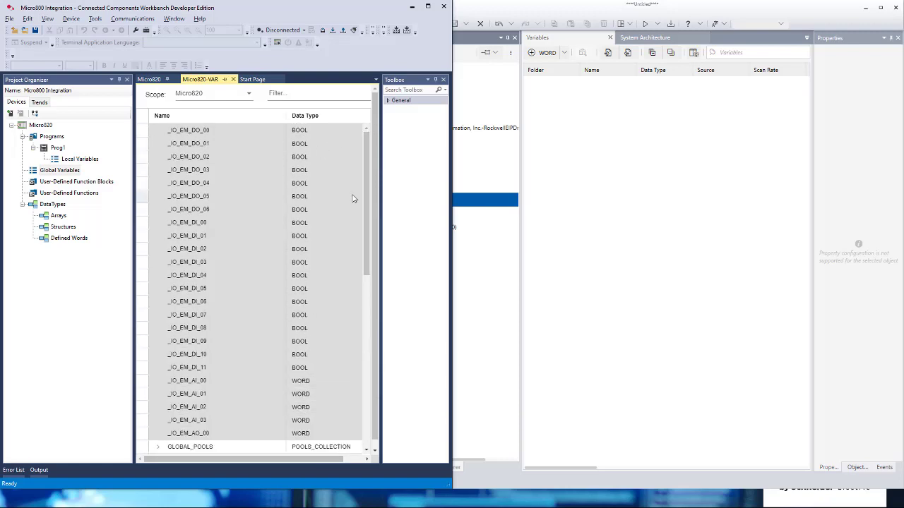
# Bring the HMI project's variables table to the front and add three BOOL variables.
pyautogui.click(492, 4)
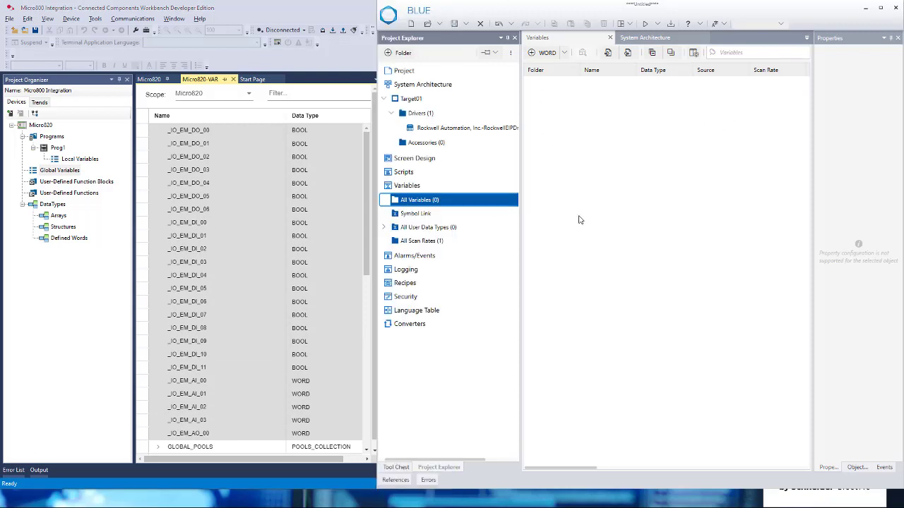
pyautogui.click(564, 53)
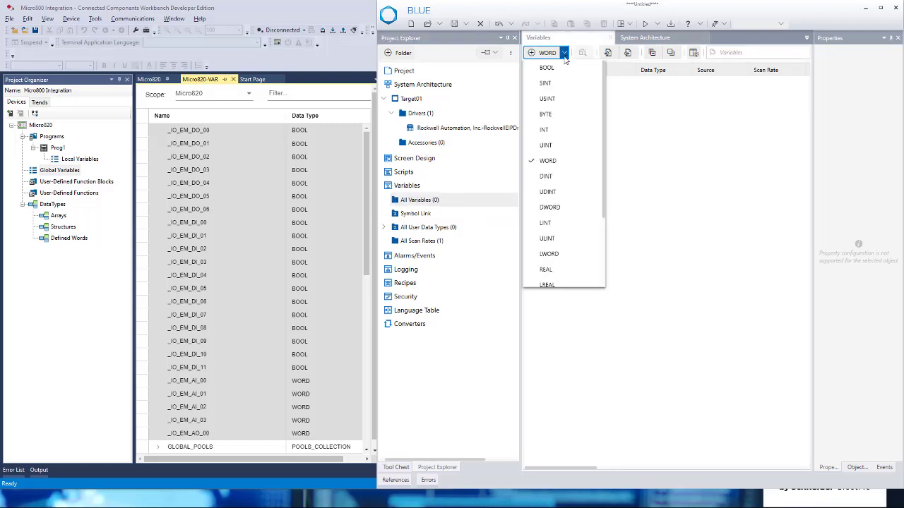
pyautogui.click(561, 66)
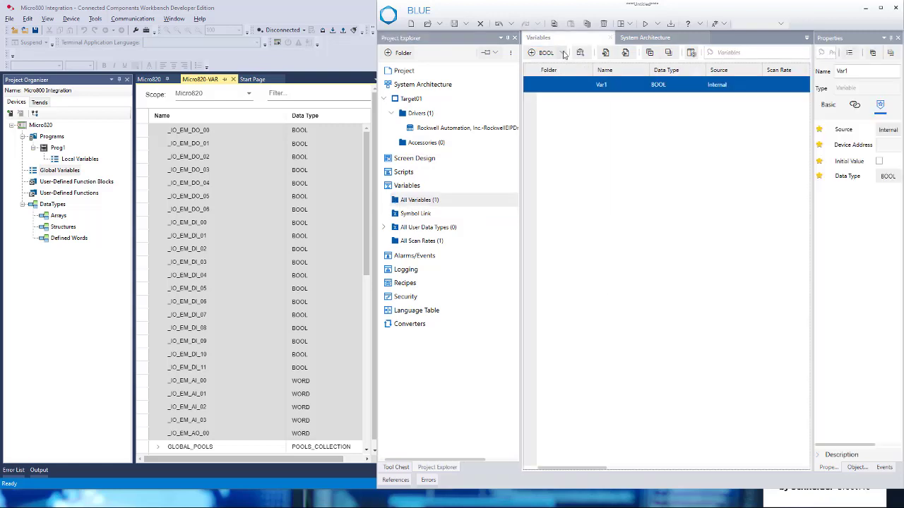
pyautogui.click(563, 53)
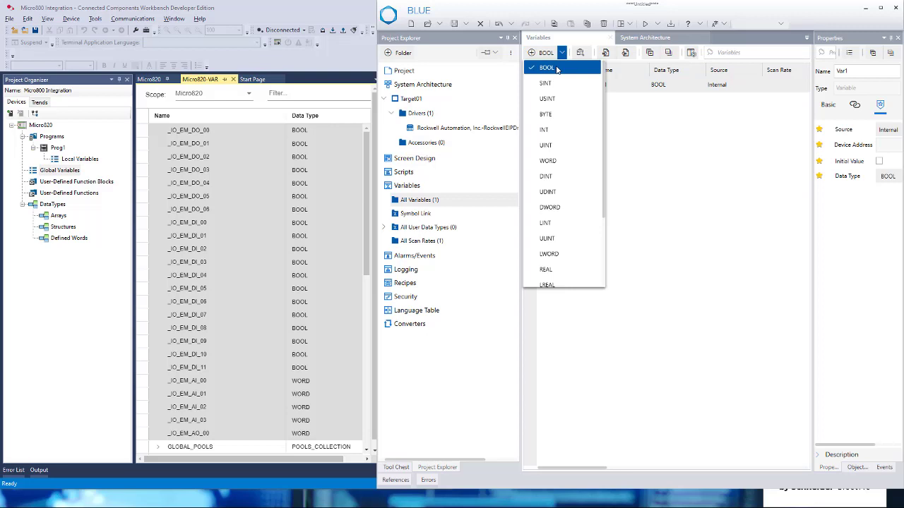
pyautogui.click(556, 68)
pyautogui.click(544, 54)
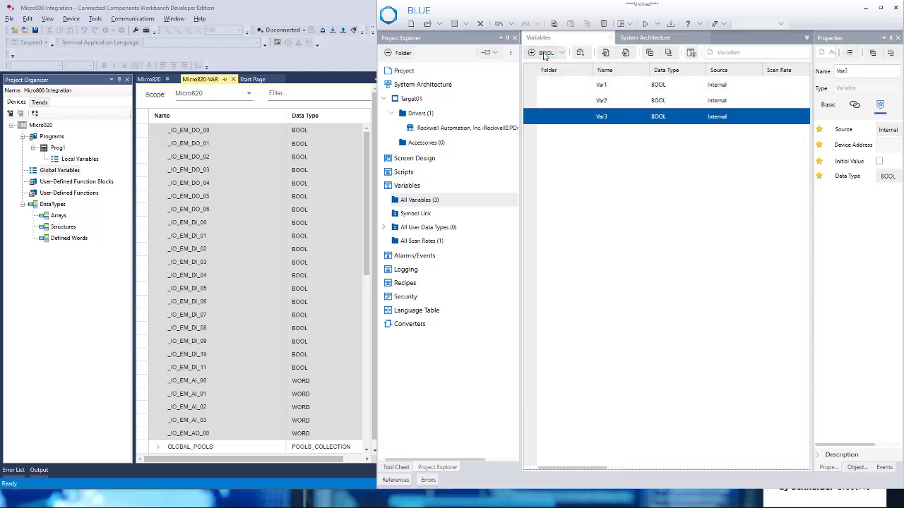
# Rename the first two BOOL variables as OUTPUT_00 and OUTPUT_01.
pyautogui.doubleClick(627, 83)
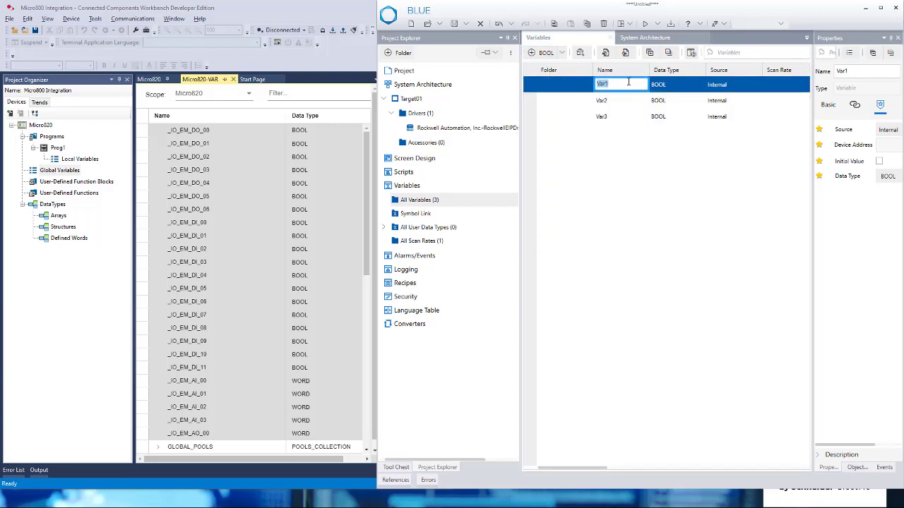
pyautogui.write('OUTPUT_00')
pyautogui.click(631, 98)
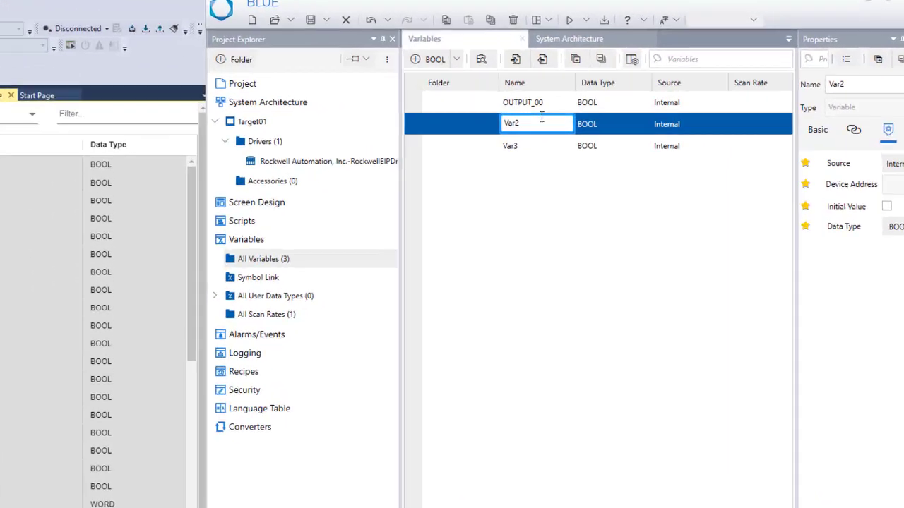
pyautogui.press('BackSpace')
pyautogui.press('BackSpace')
pyautogui.press('BackSpace')
pyautogui.press('BackSpace')
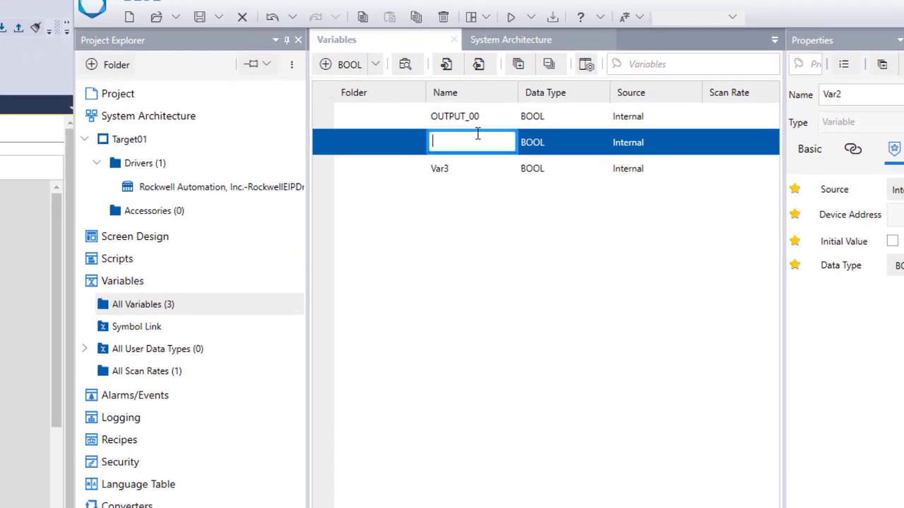
pyautogui.write('OUTPUT_01')
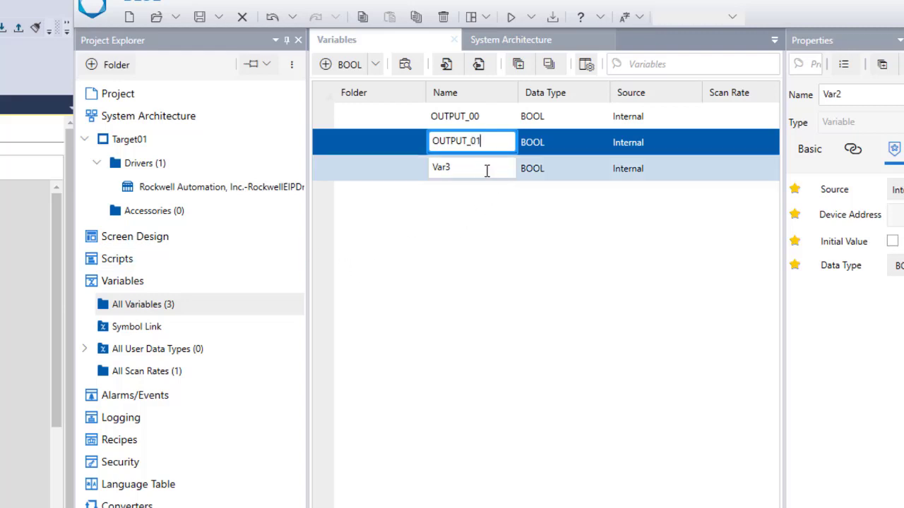
# Rename the third BOOL variable as OUTPUT_02.
pyautogui.click(487, 170)
pyautogui.click(487, 169)
pyautogui.doubleClick(463, 163)
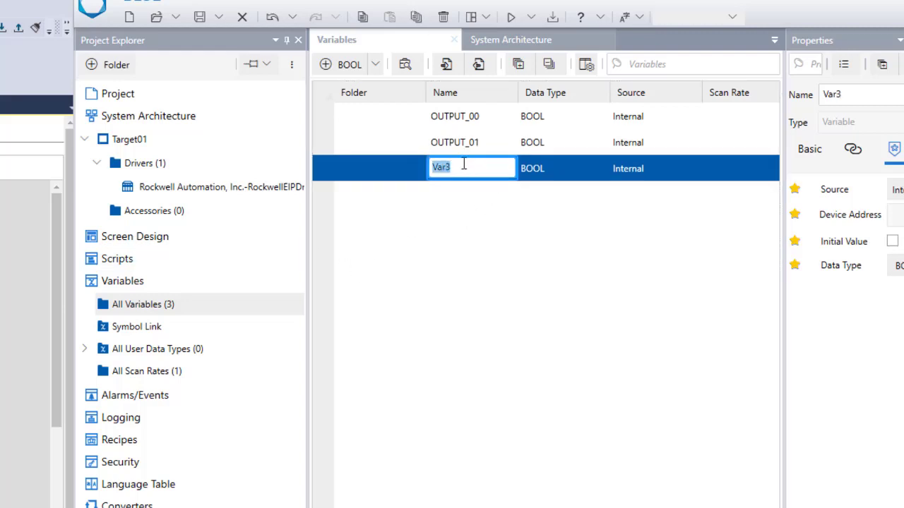
pyautogui.write('OUTPUT_02')
pyautogui.press('Return')
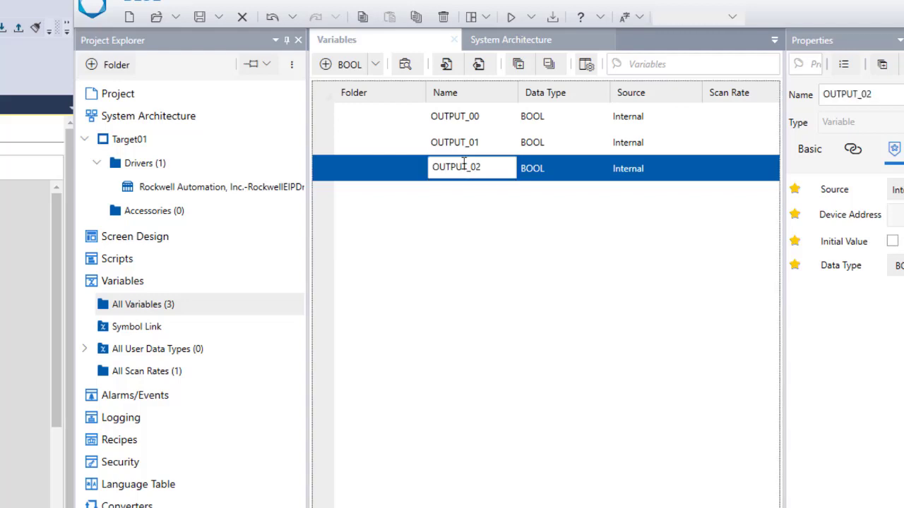
# Narrow the project tree to widen the variables table and set OUTPUT_00's source to RockwellEtherNetIPEquipment1.
pyautogui.click(305, 321)
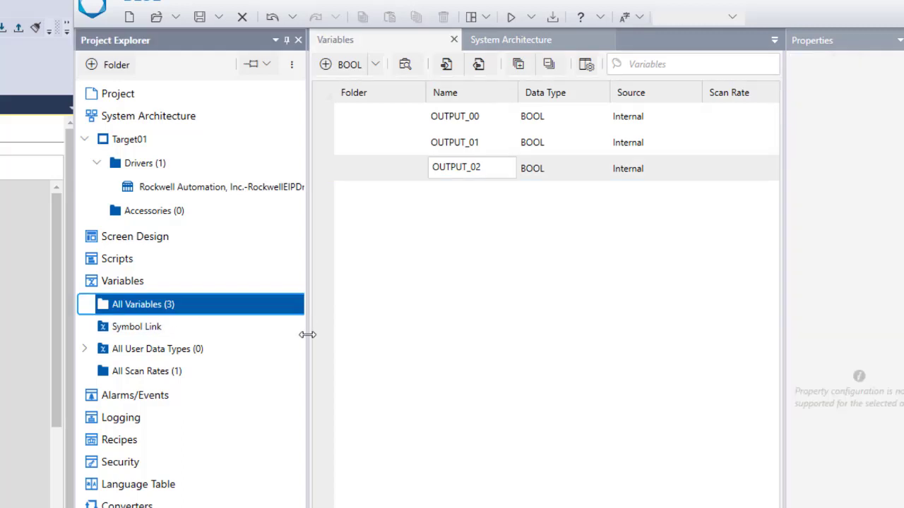
pyautogui.moveTo(306, 332); pyautogui.dragTo(266, 332)
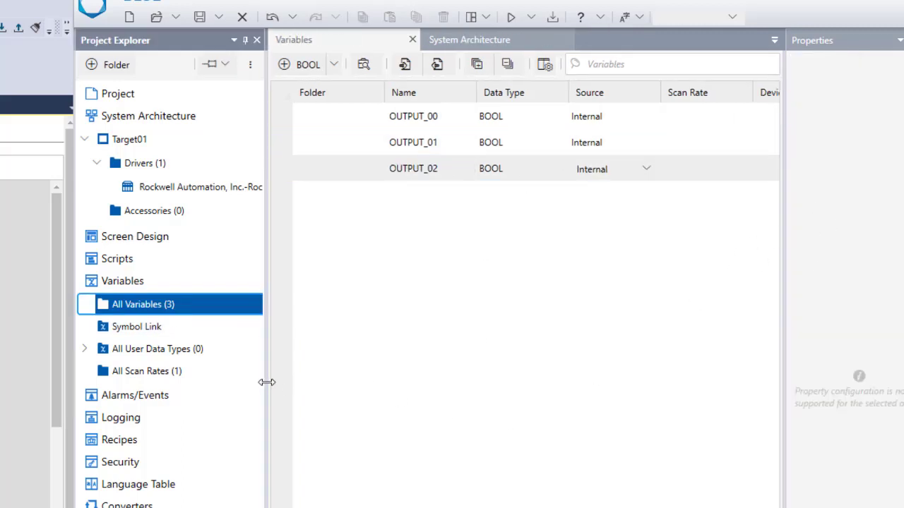
pyautogui.moveTo(264, 381); pyautogui.dragTo(234, 393)
pyautogui.click(614, 117)
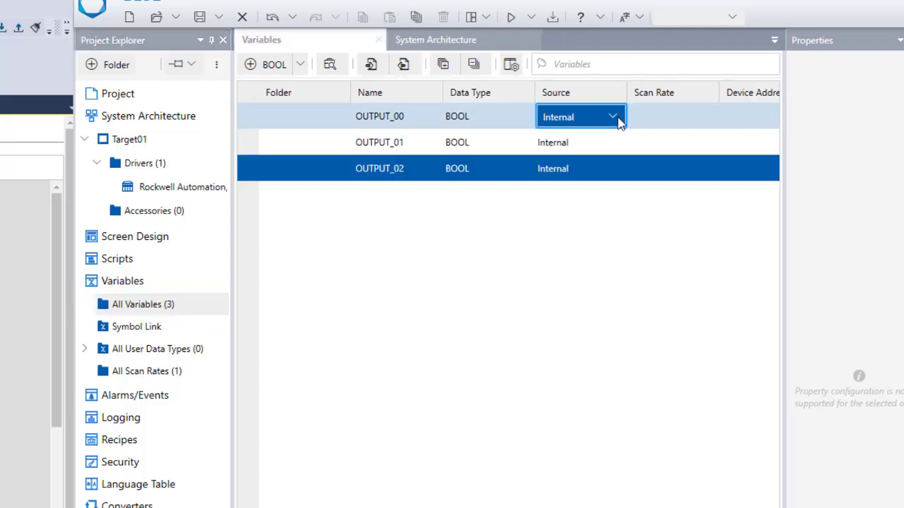
pyautogui.click(621, 165)
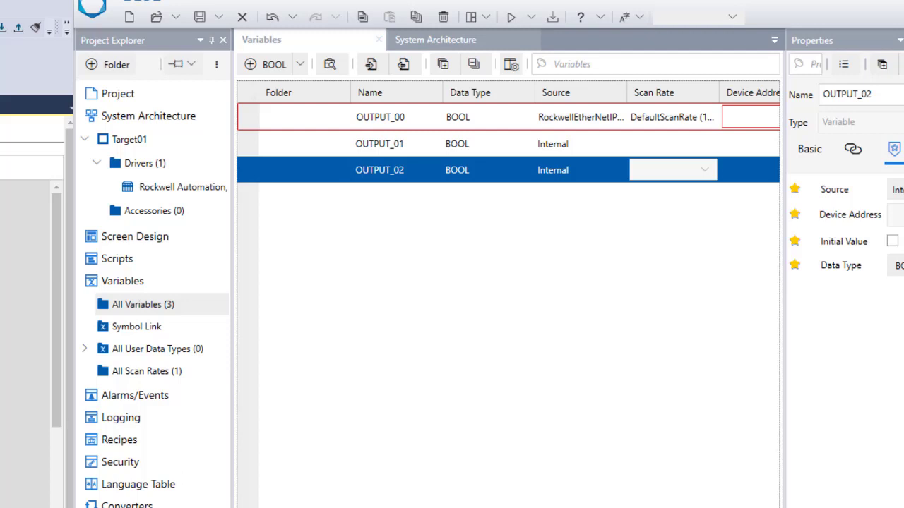
# Set the device address of OUTPUT_00 to the tag name _IO_EM_DO_00.
pyautogui.hscroll(5, 509, 212)
pyautogui.click(580, 120)
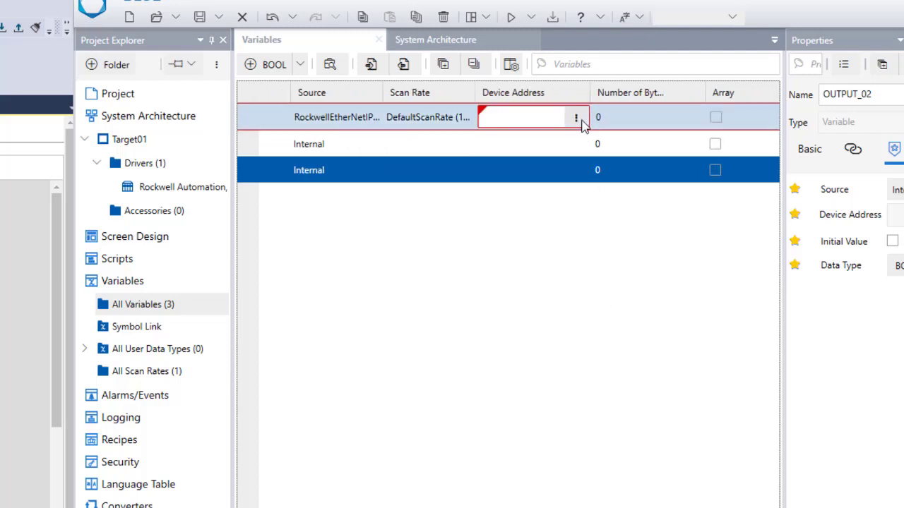
pyautogui.click(577, 118)
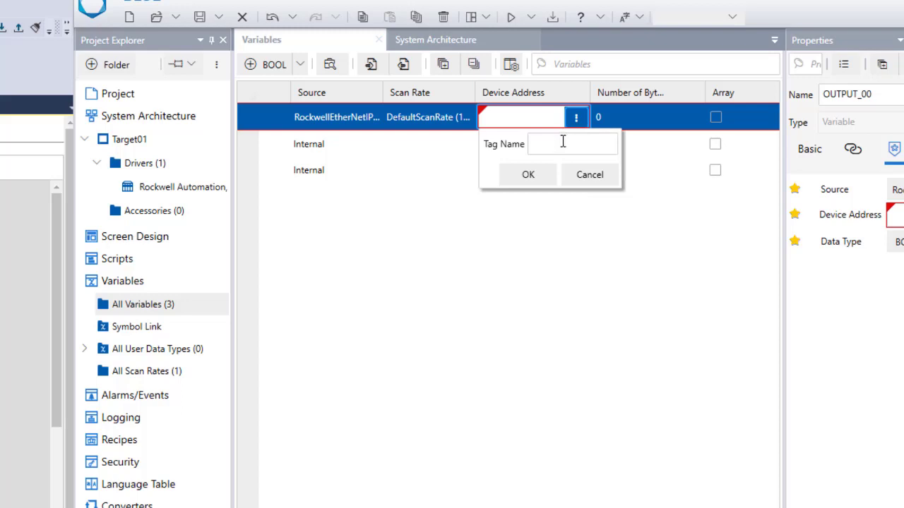
pyautogui.click(564, 141)
pyautogui.write('_IO')
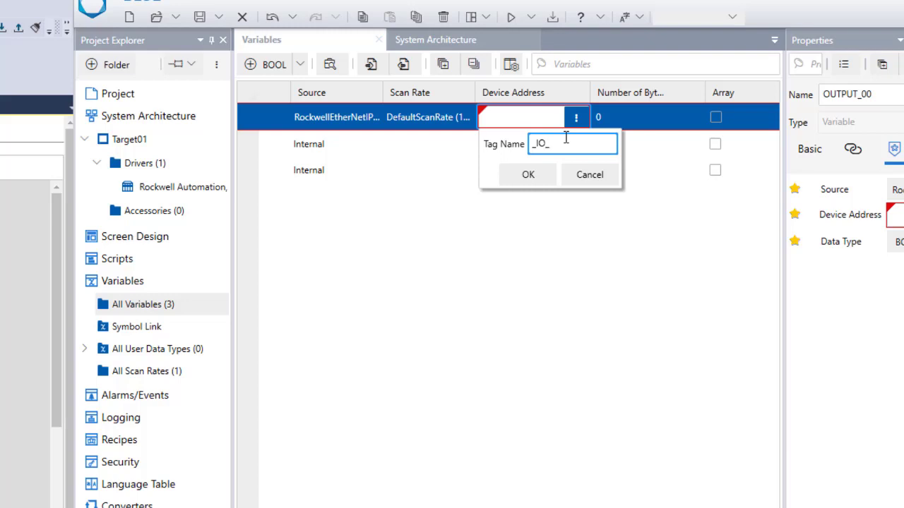
pyautogui.write('_EM_Do')
pyautogui.press('BackSpace')
pyautogui.write('O_00')
pyautogui.click(526, 175)
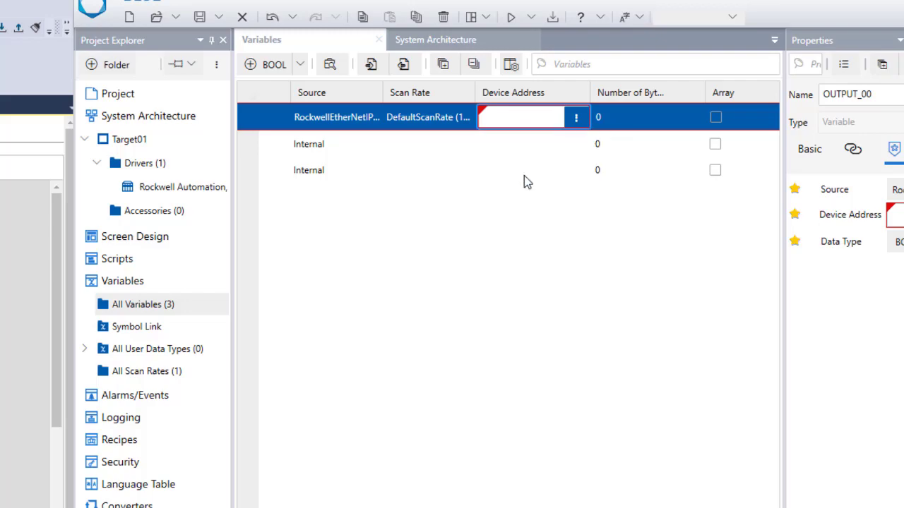
pyautogui.click(524, 175)
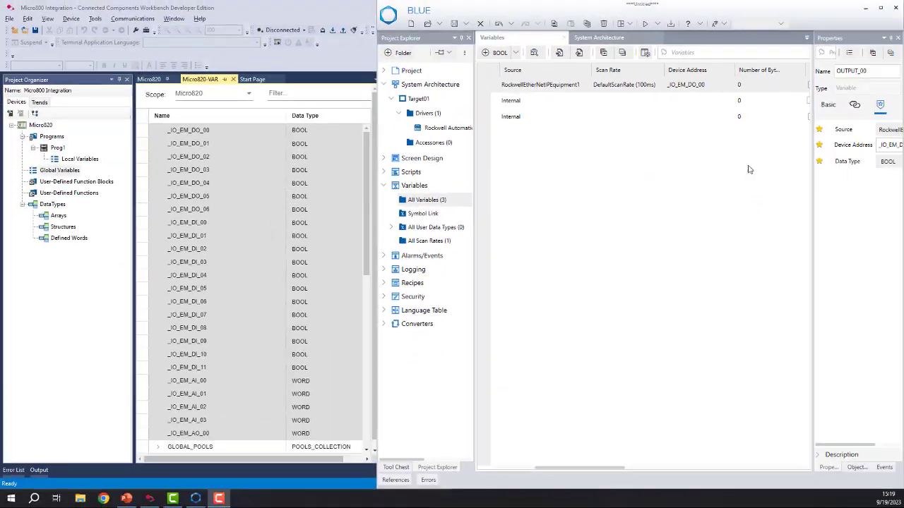
pyautogui.click(692, 85)
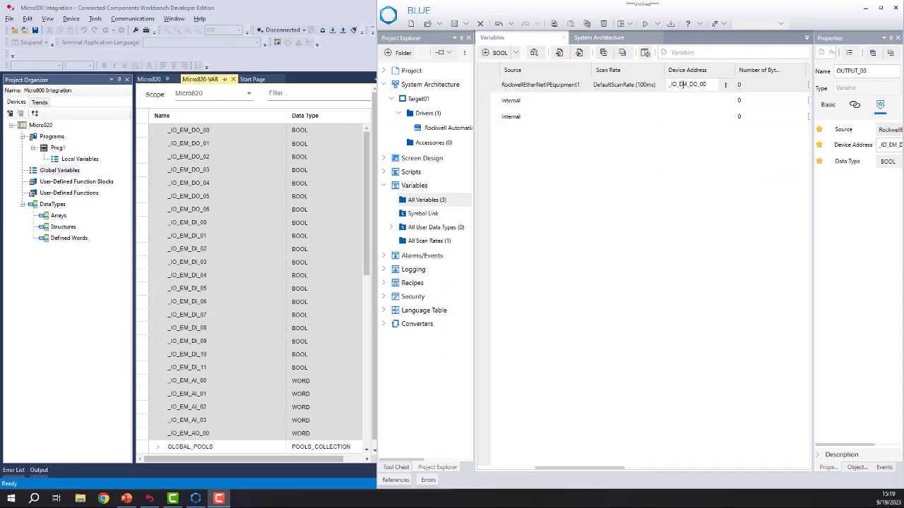
pyautogui.click(697, 116)
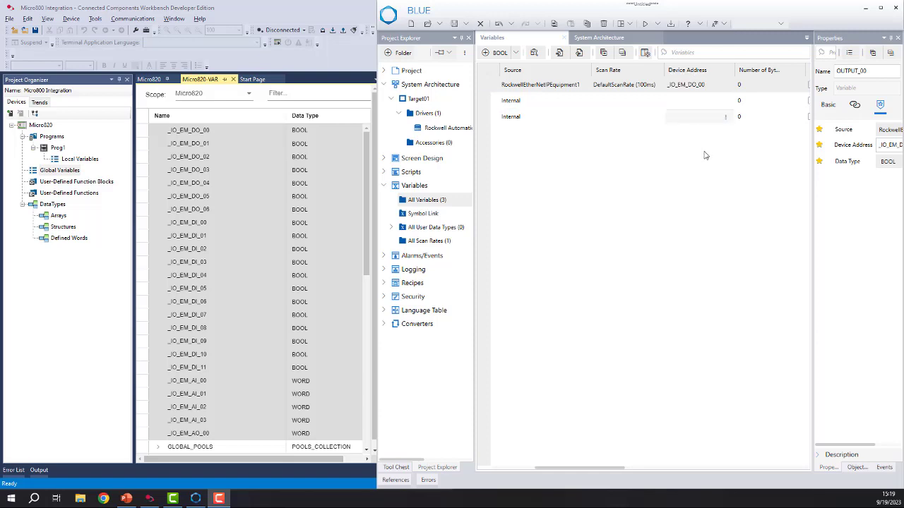
pyautogui.click(694, 85)
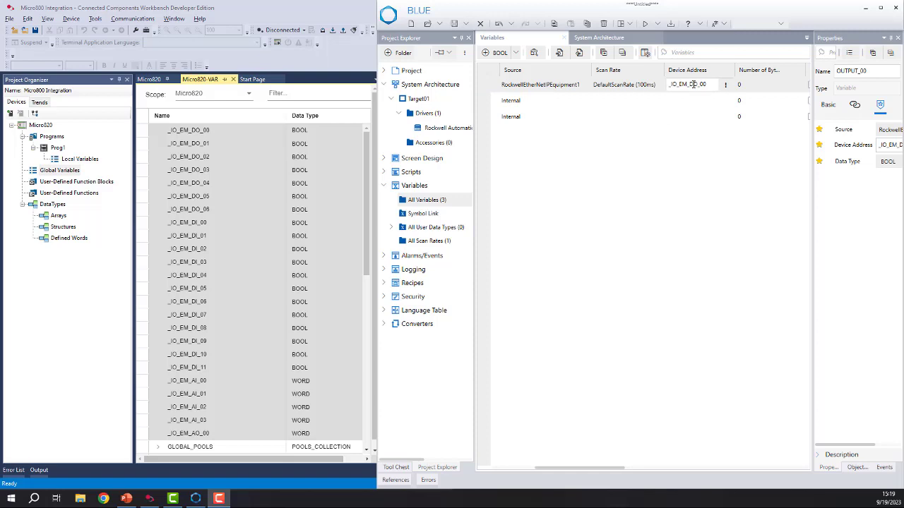
pyautogui.click(706, 116)
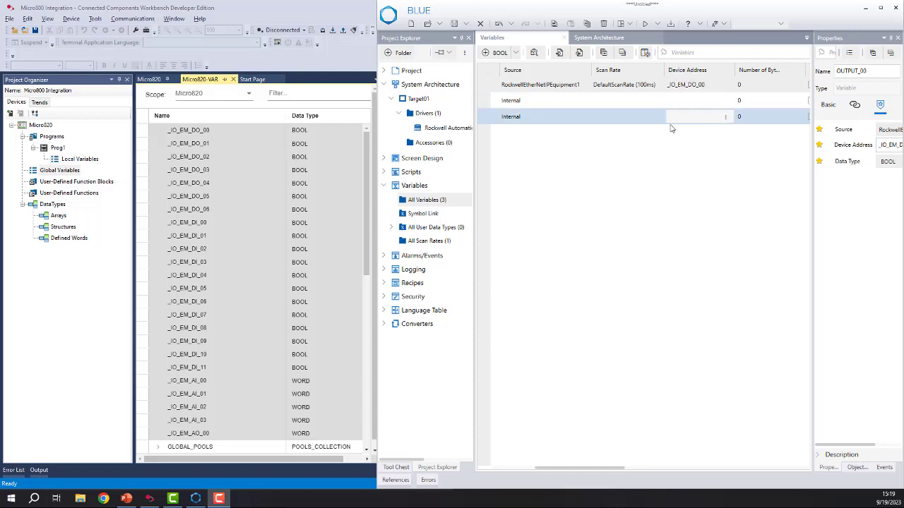
# Set the source of OUTPUT_01 to RockwellEtherNetIPEquipment1.
pyautogui.click(587, 102)
pyautogui.click(583, 101)
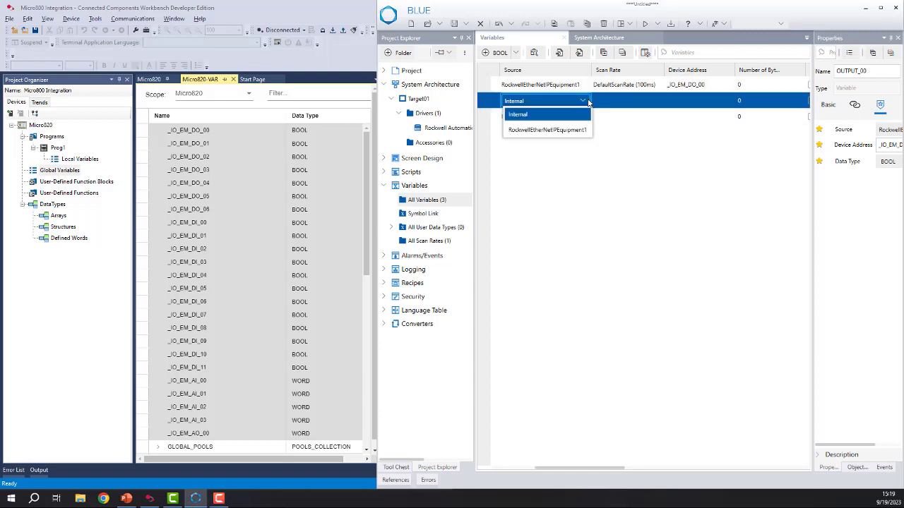
pyautogui.click(557, 132)
pyautogui.click(655, 103)
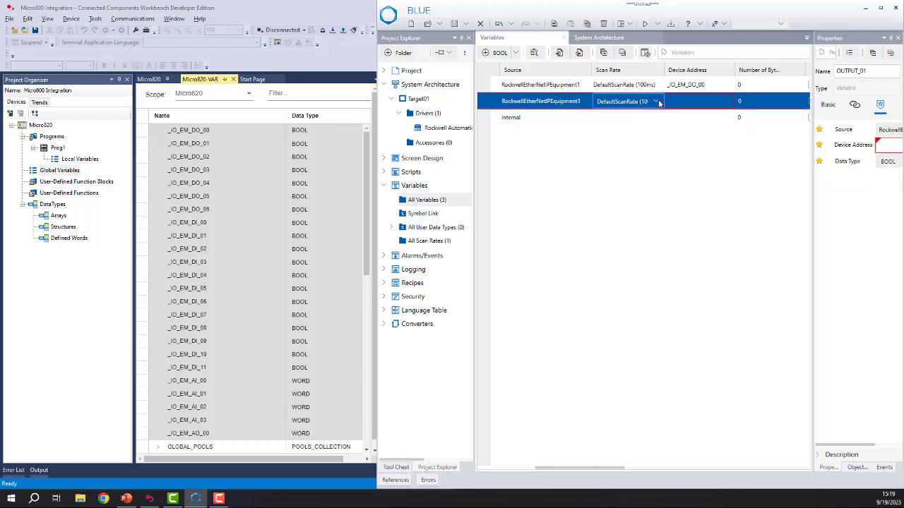
pyautogui.click(655, 102)
# Copy OUTPUT_00's device address into OUTPUT_01's tag name and change it to _IO_EM_DO_01.
pyautogui.click(701, 105)
pyautogui.click(727, 103)
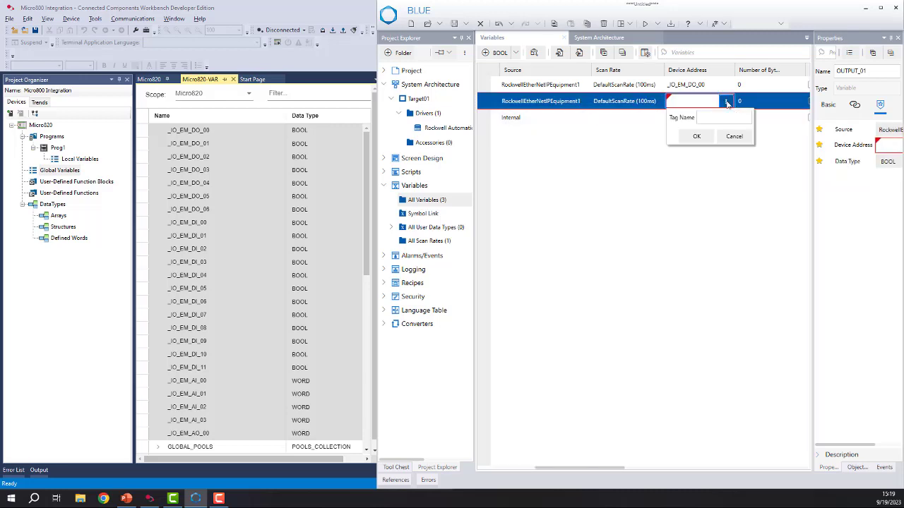
pyautogui.click(706, 84)
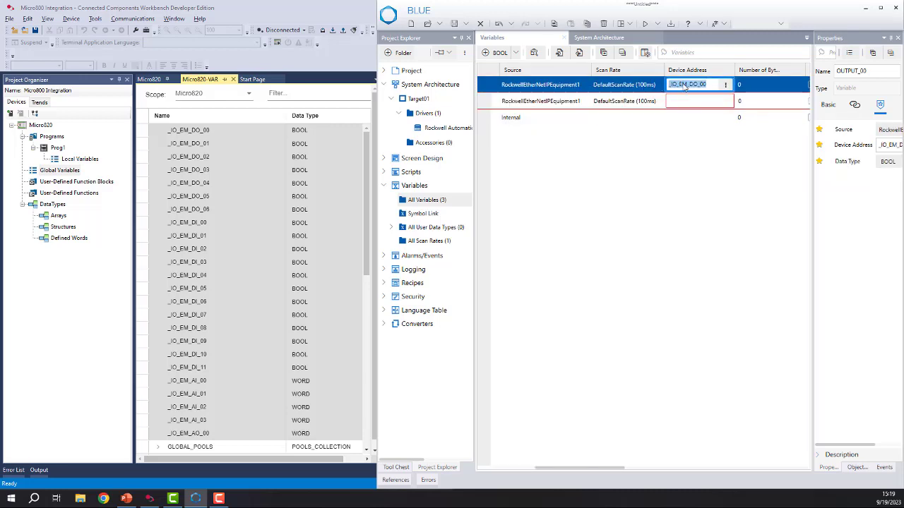
pyautogui.rightClick(688, 86)
pyautogui.click(703, 111)
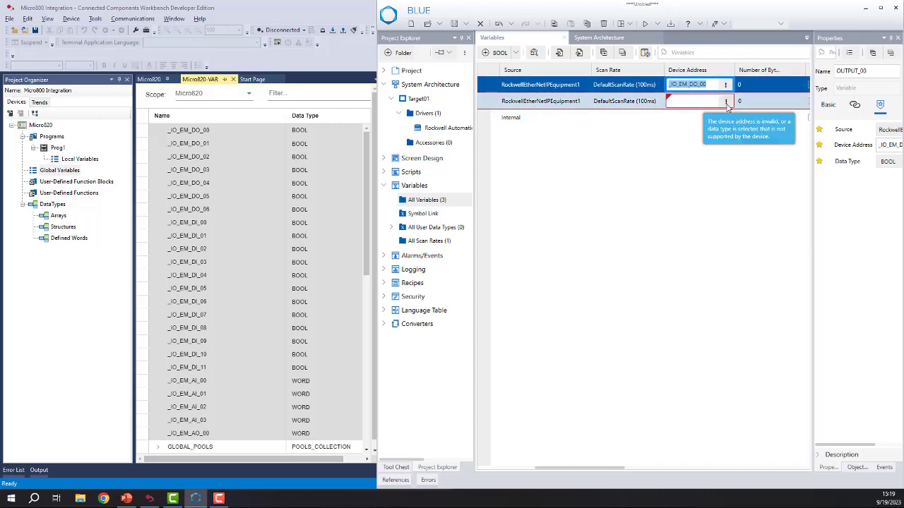
pyautogui.click(725, 101)
pyautogui.rightClick(711, 120)
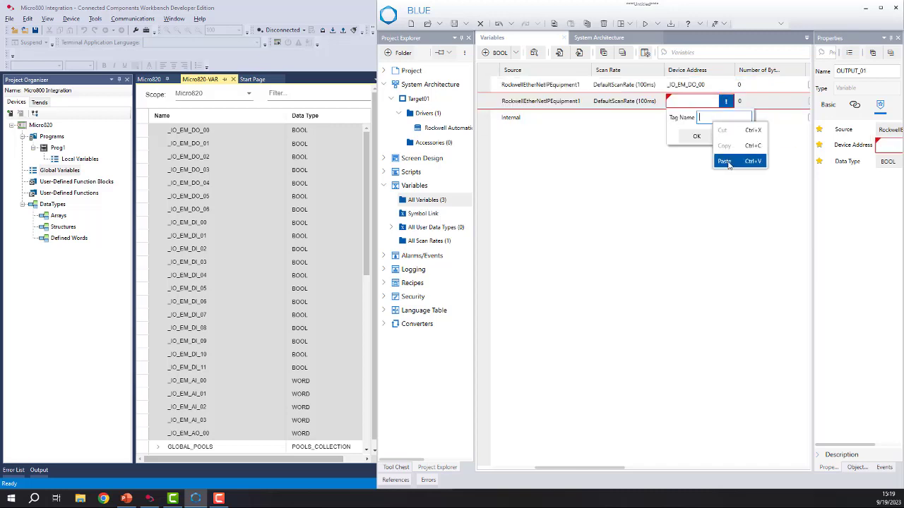
pyautogui.click(724, 161)
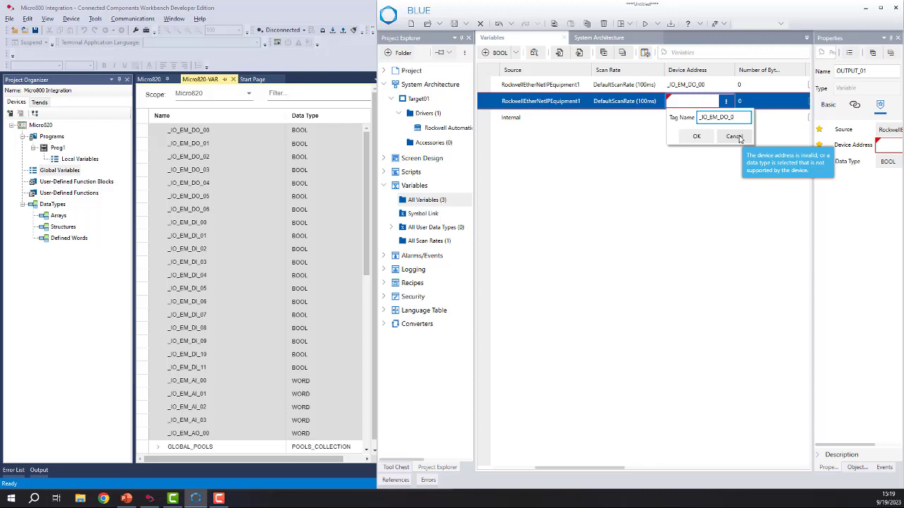
pyautogui.click(699, 137)
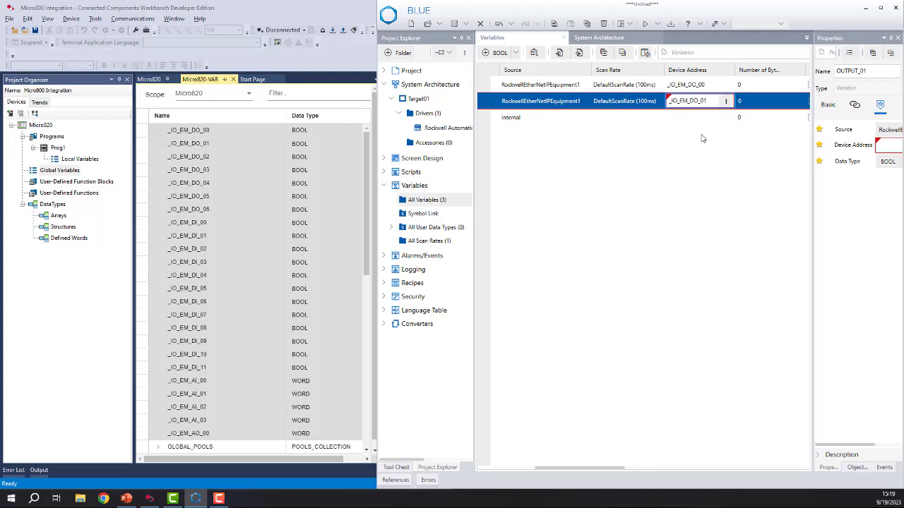
# Set the source of OUTPUT_02 to RockwellEtherNetIPEquipment1.
pyautogui.click(544, 120)
pyautogui.click(537, 120)
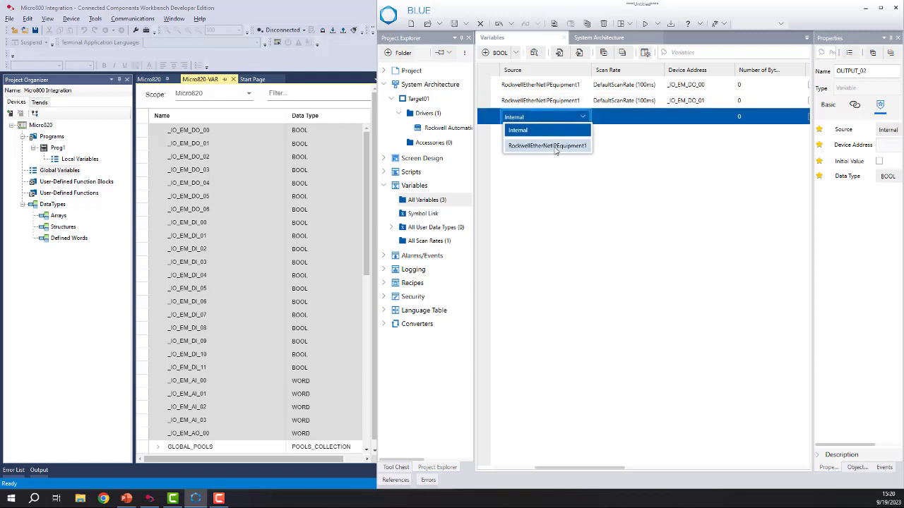
pyautogui.click(533, 147)
pyautogui.click(655, 118)
# Paste the copied tag name into OUTPUT_02's device address and change it to _IO_EM_DO_02.
pyautogui.click(703, 120)
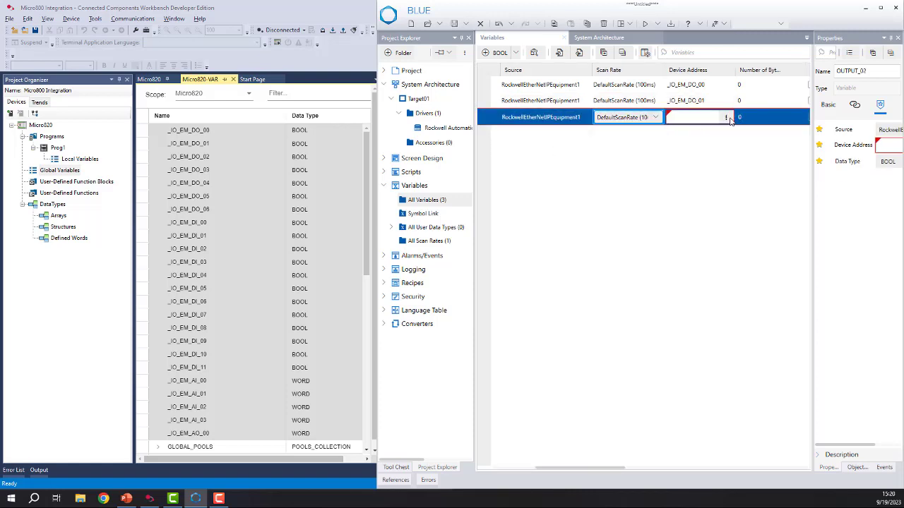
pyautogui.click(725, 117)
pyautogui.rightClick(701, 135)
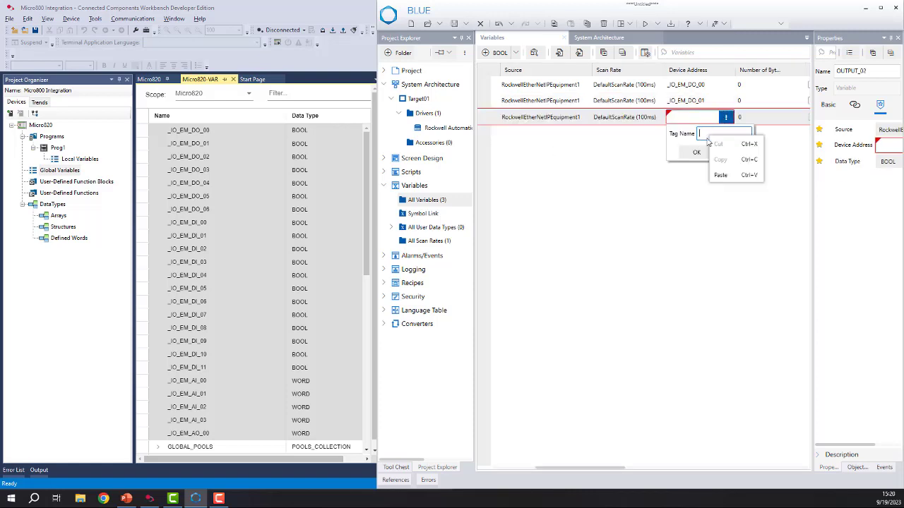
pyautogui.click(723, 173)
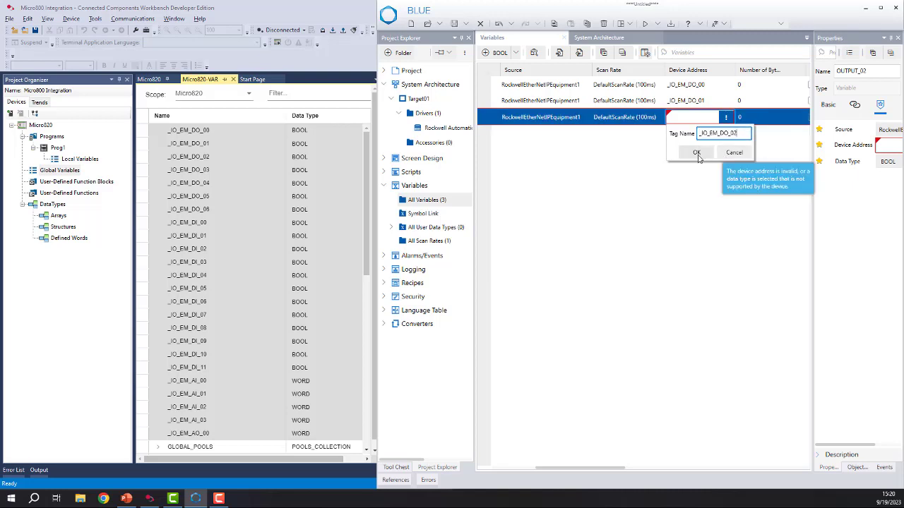
pyautogui.click(698, 152)
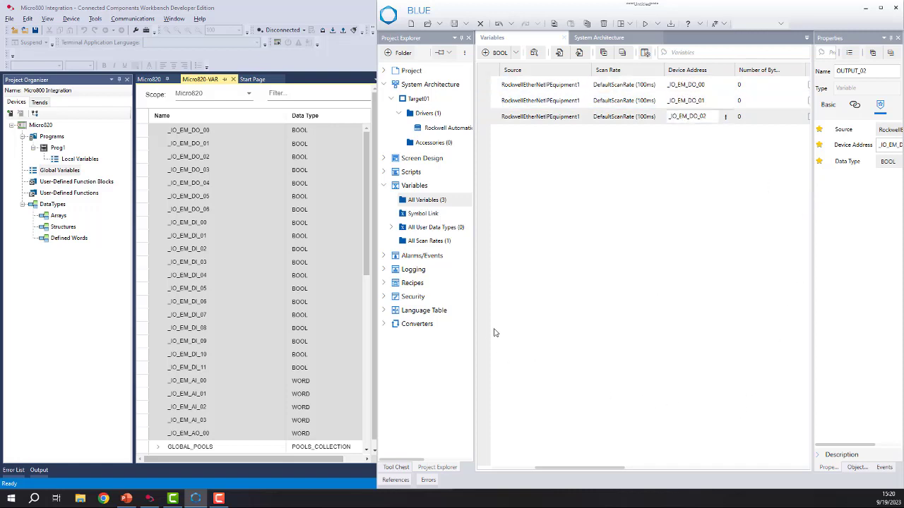
# Open Screen1 from the project's Screen Design section for editing.
pyautogui.click(385, 159)
pyautogui.click(391, 173)
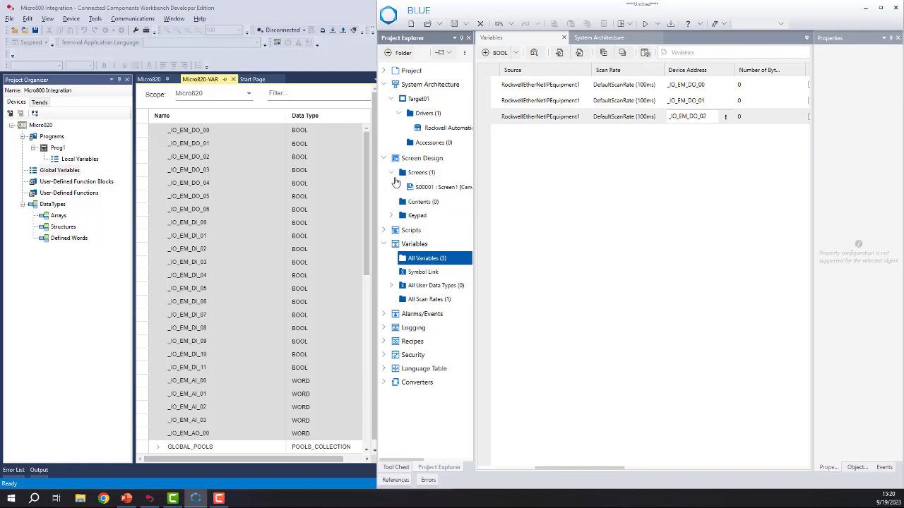
pyautogui.click(438, 188)
pyautogui.doubleClick(436, 193)
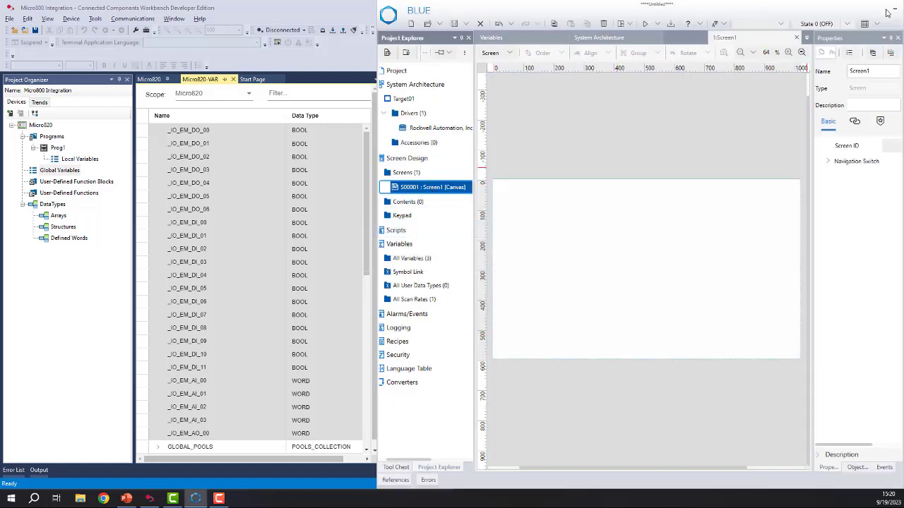
# Maximize the BLUE window and slightly widen the project tree beside the Screen1 canvas.
pyautogui.moveTo(837, 10); pyautogui.dragTo(758, 10)
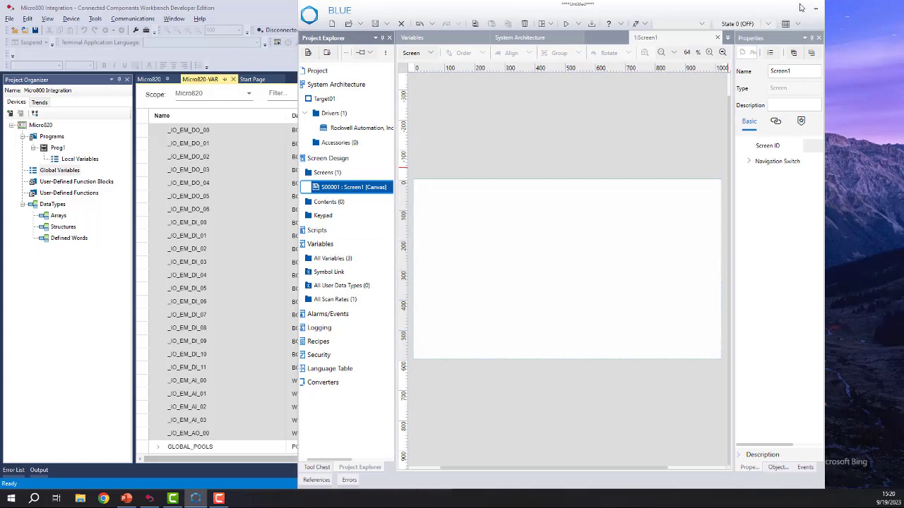
pyautogui.click(816, 8)
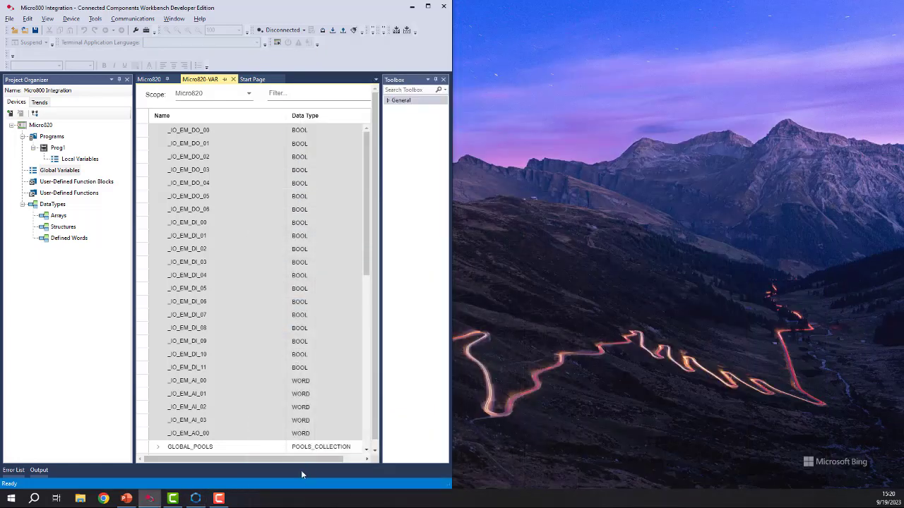
pyautogui.click(195, 498)
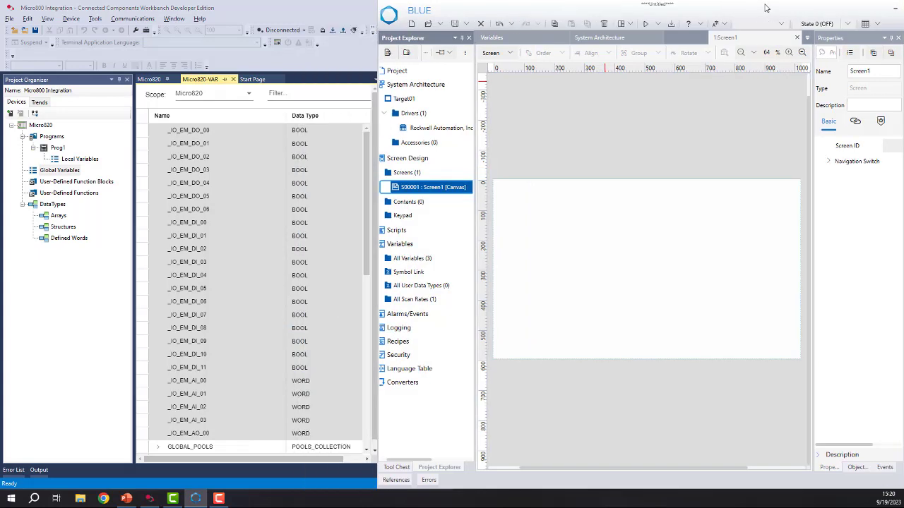
pyautogui.doubleClick(768, 9)
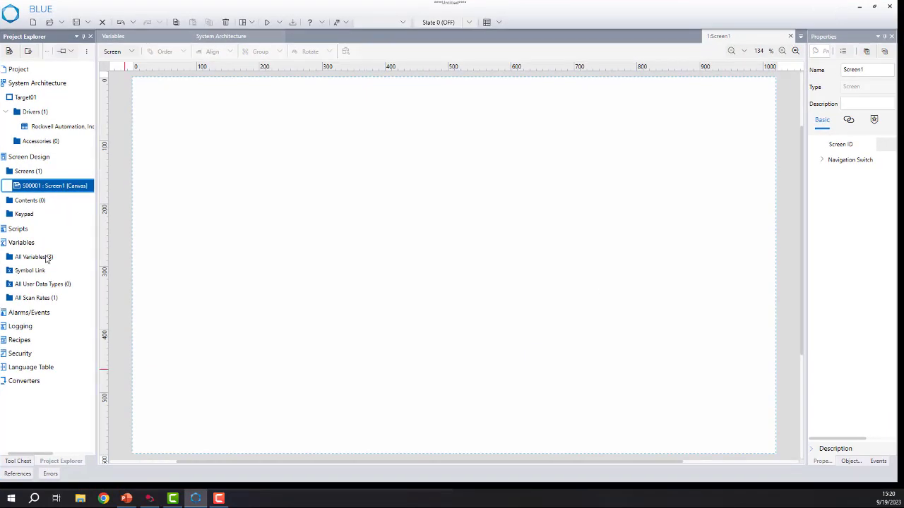
pyautogui.moveTo(97, 199); pyautogui.dragTo(106, 203)
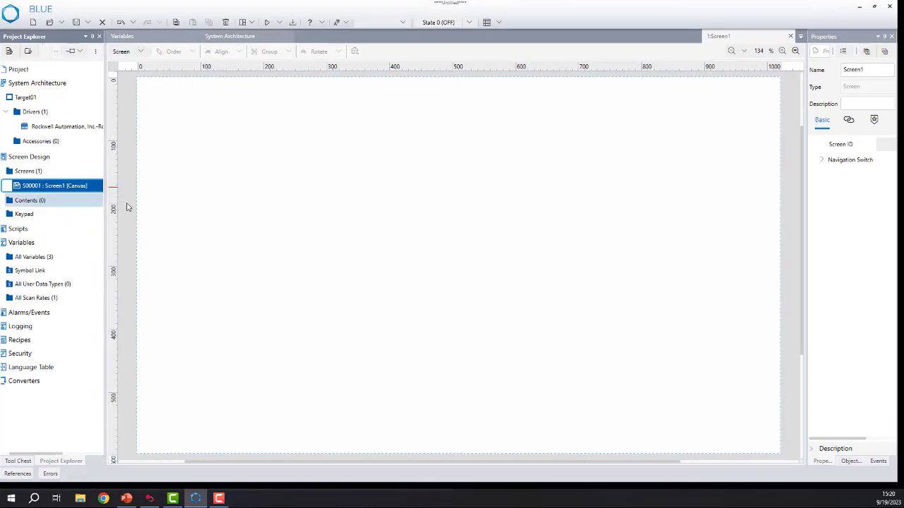
# Place a Lamp part from the Tool Chest in the upper-left area of the Screen1 canvas, at about X 150, Y 93.
pyautogui.click(18, 461)
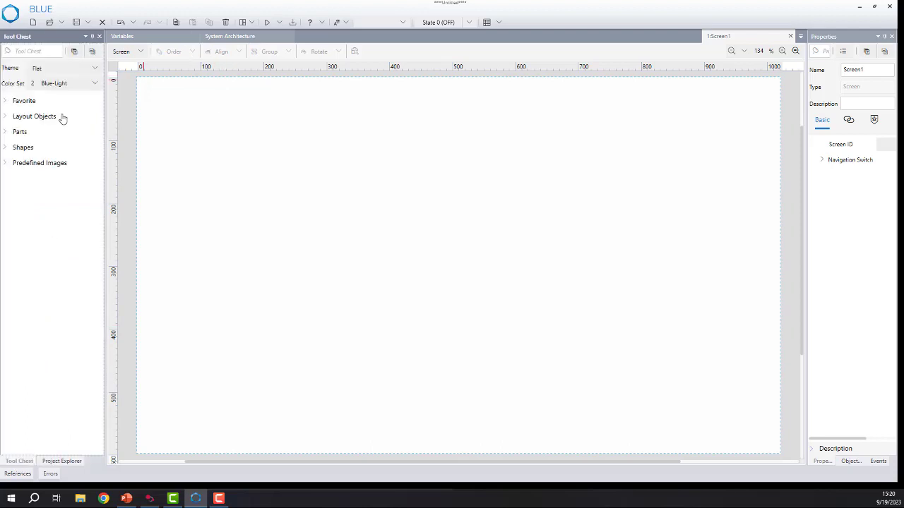
pyautogui.click(14, 134)
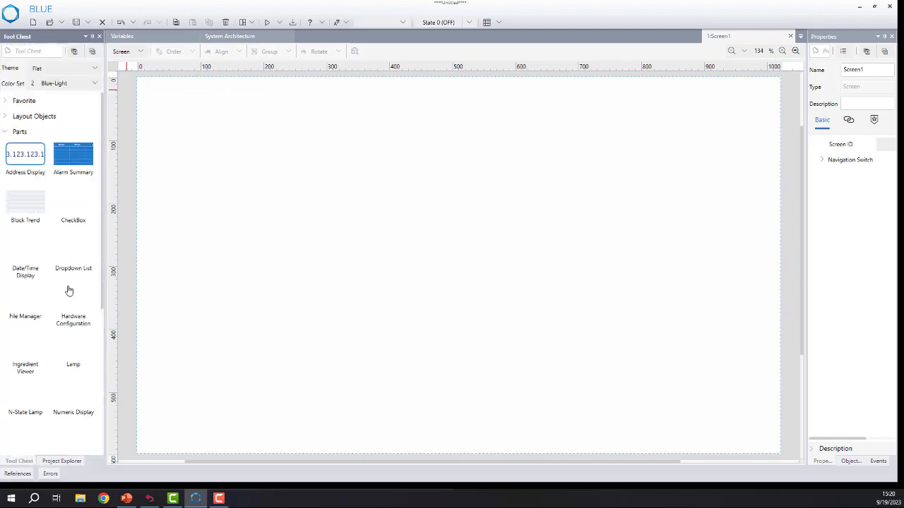
pyautogui.moveTo(83, 350); pyautogui.dragTo(263, 153)
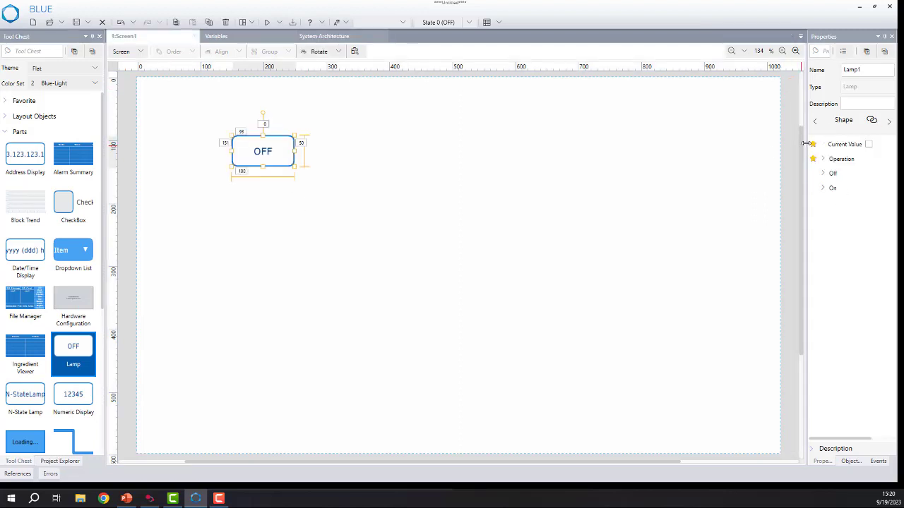
# Widen the properties area and link the lamp's Current Value to the variable OUTPUT_00.Value.
pyautogui.moveTo(805, 143); pyautogui.dragTo(639, 170)
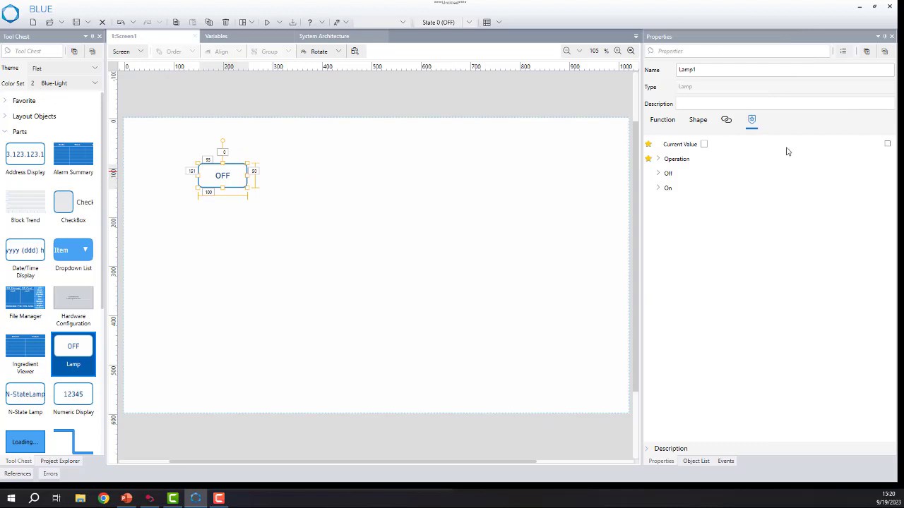
pyautogui.click(886, 143)
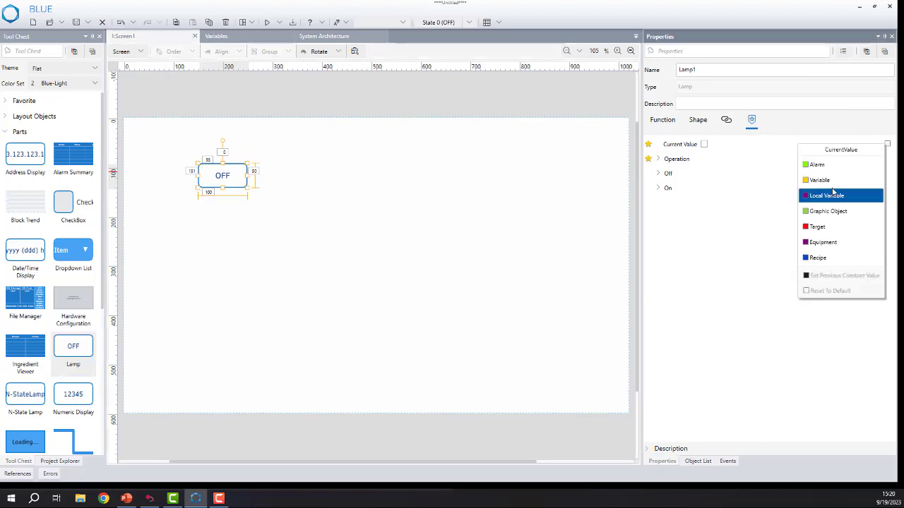
pyautogui.click(831, 185)
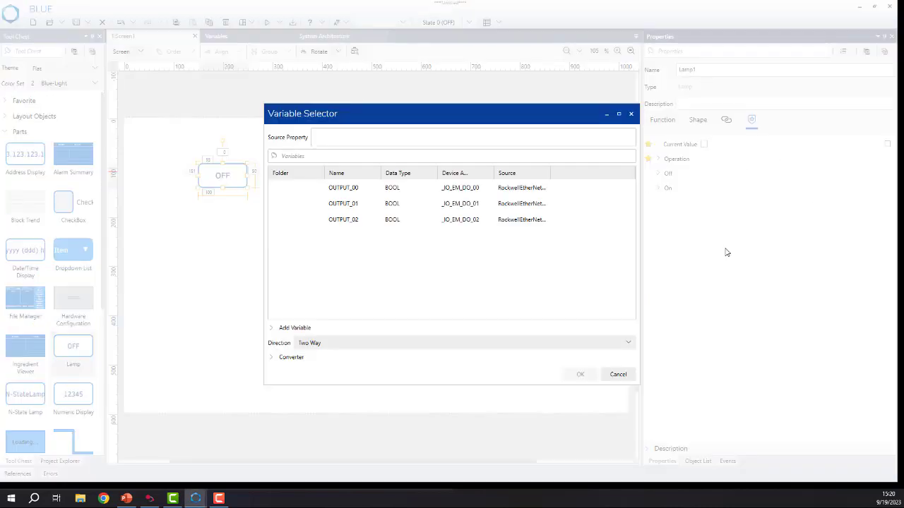
pyautogui.click(503, 192)
pyautogui.click(585, 378)
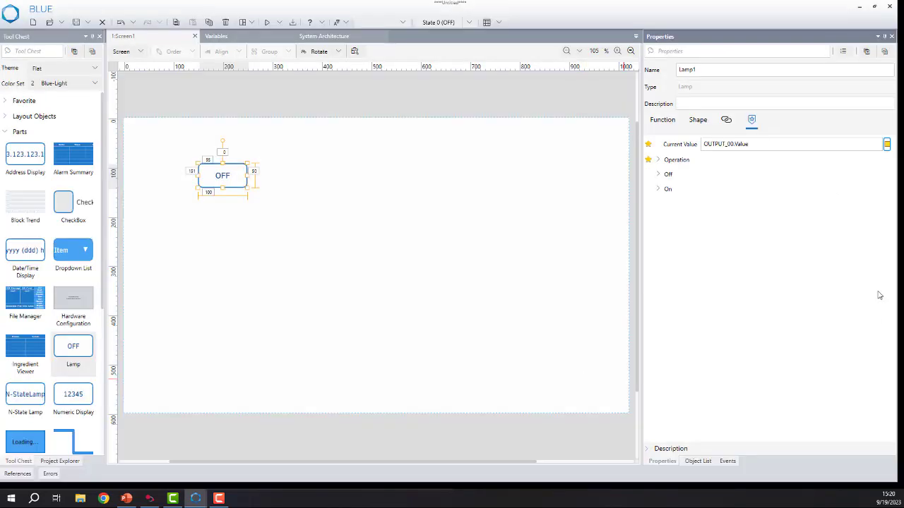
# Give the lamp a Bit operation set to Toggle with OUTPUT_00.Value as its destination.
pyautogui.click(657, 159)
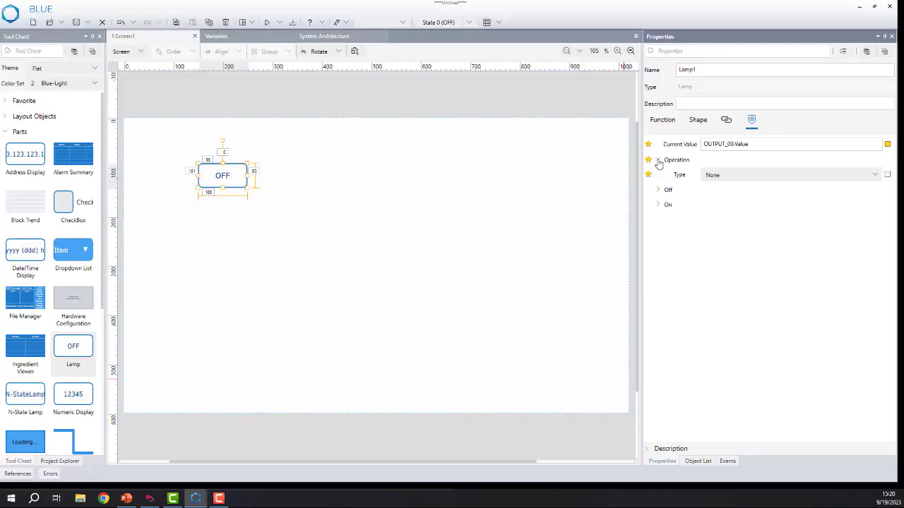
pyautogui.click(875, 174)
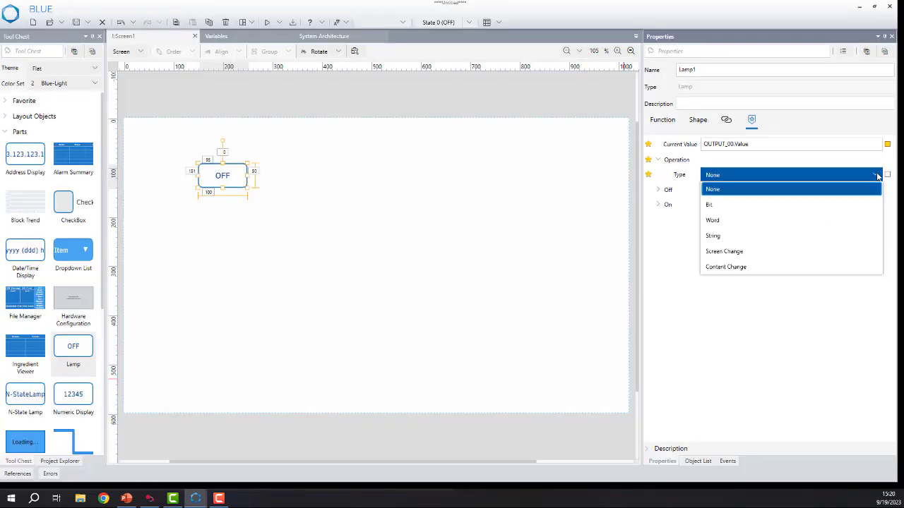
pyautogui.click(789, 205)
pyautogui.click(741, 191)
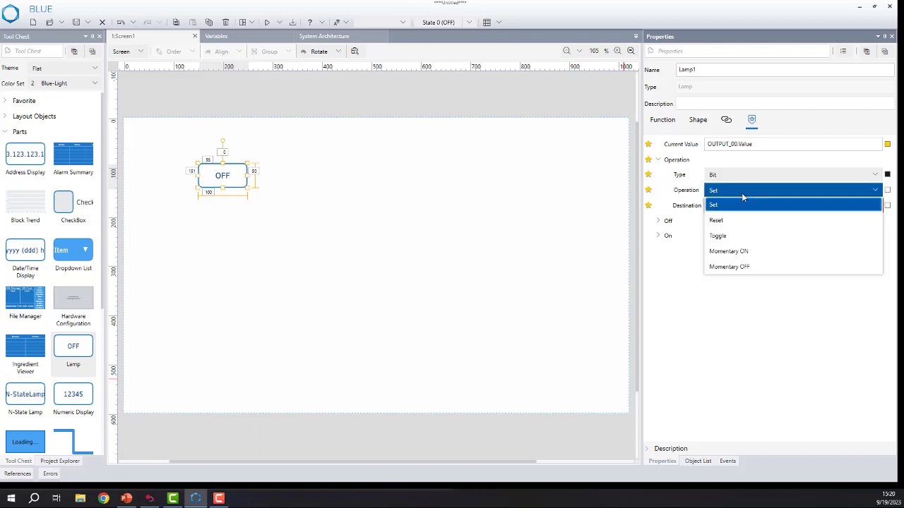
pyautogui.click(738, 235)
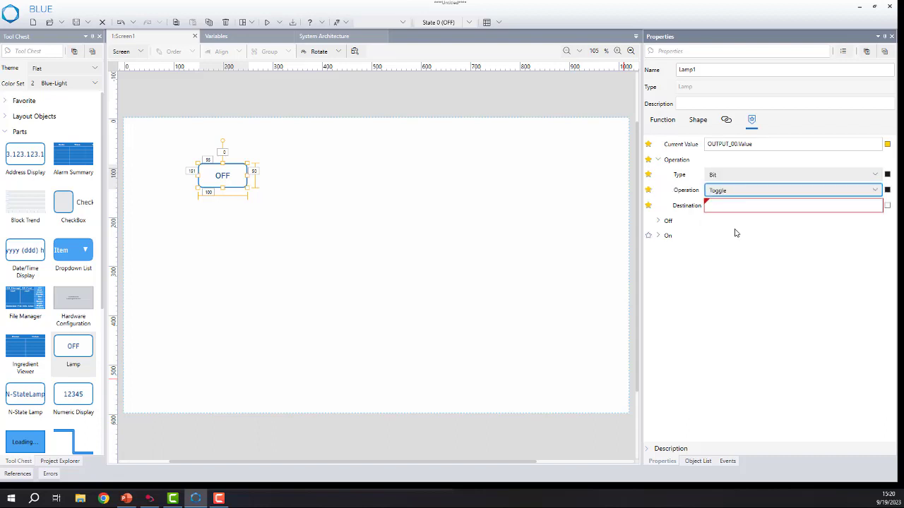
pyautogui.click(887, 206)
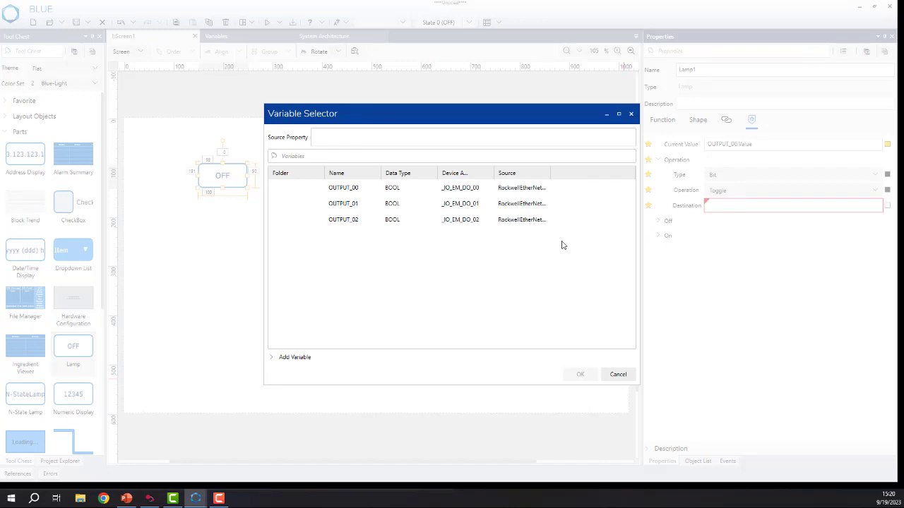
pyautogui.click(448, 188)
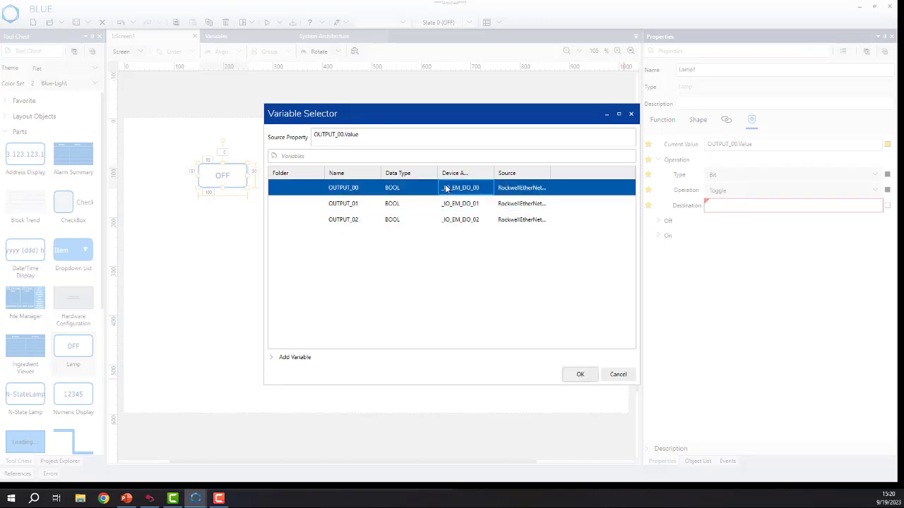
pyautogui.click(580, 375)
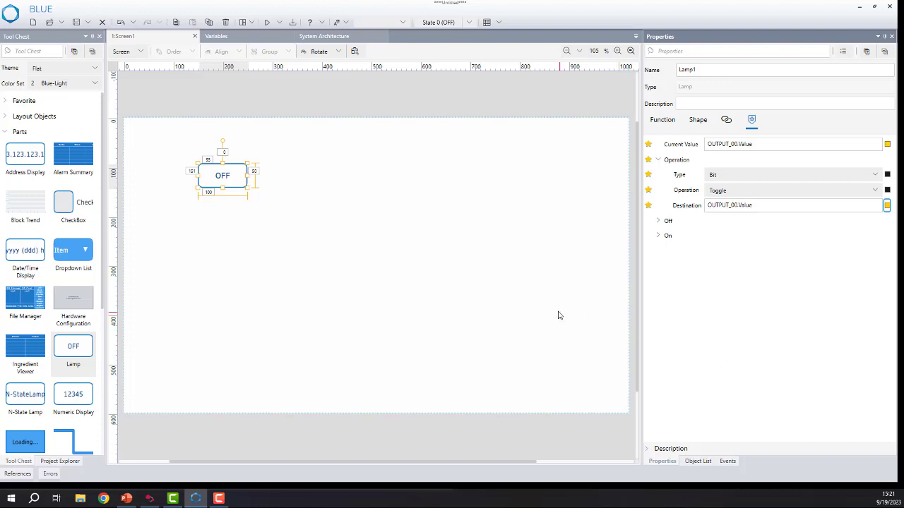
# Duplicate the lamp in the X direction only with a count of 3, keeping the +1 source property increment.
pyautogui.click(208, 22)
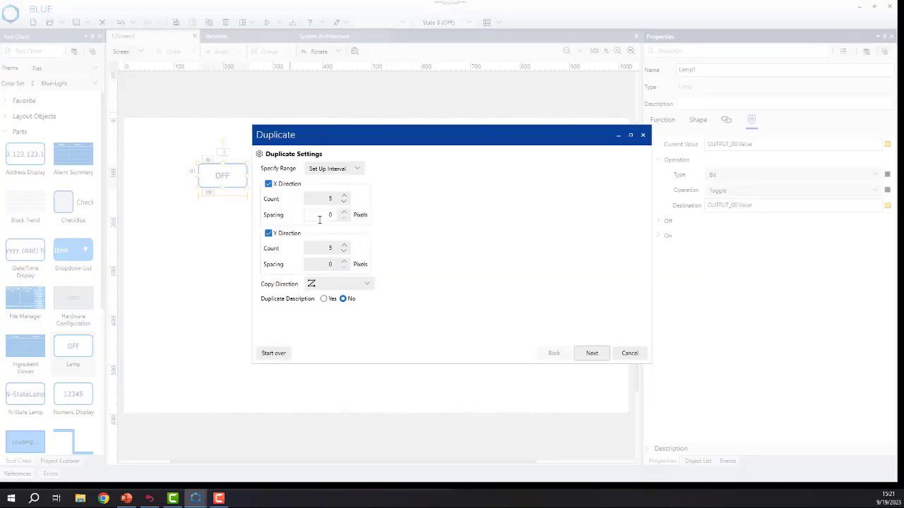
pyautogui.click(269, 233)
pyautogui.click(344, 202)
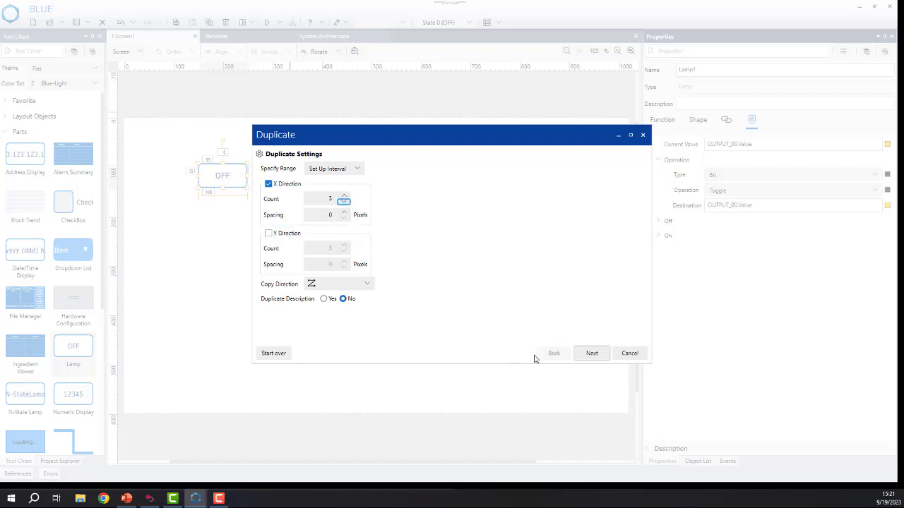
pyautogui.click(597, 355)
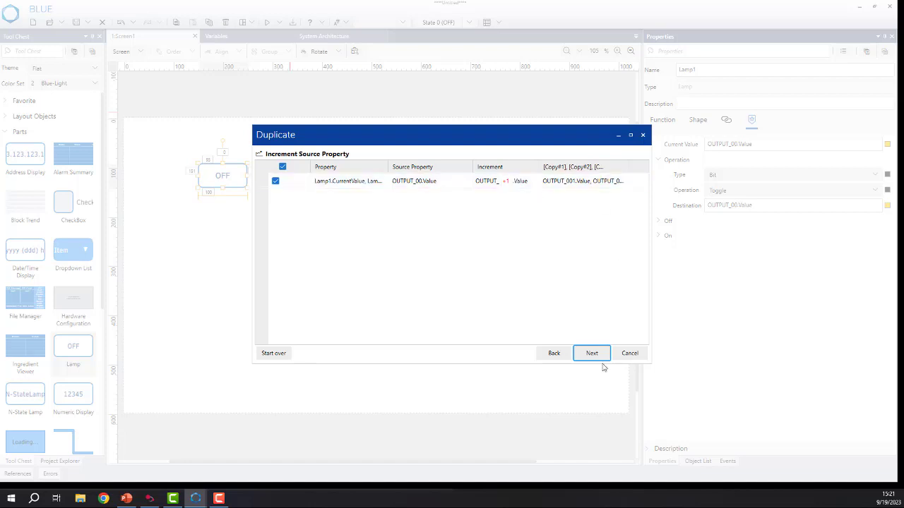
pyautogui.click(597, 356)
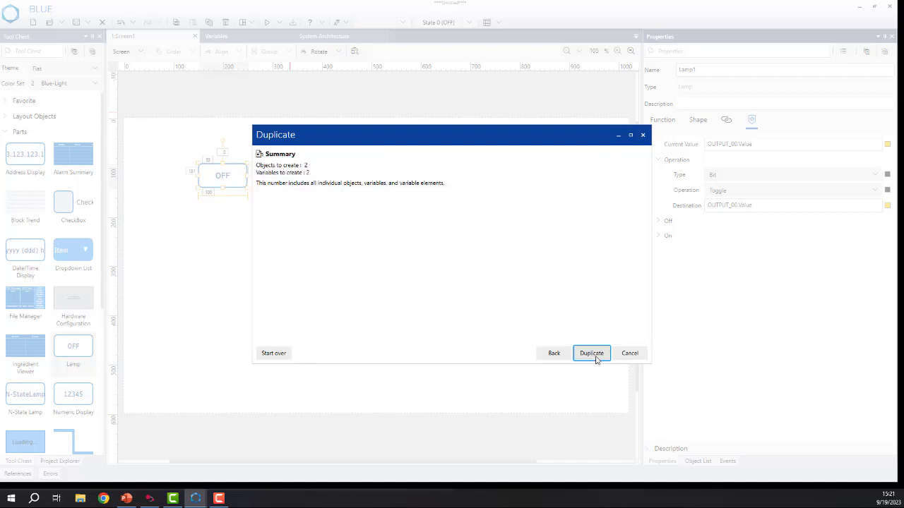
pyautogui.click(591, 354)
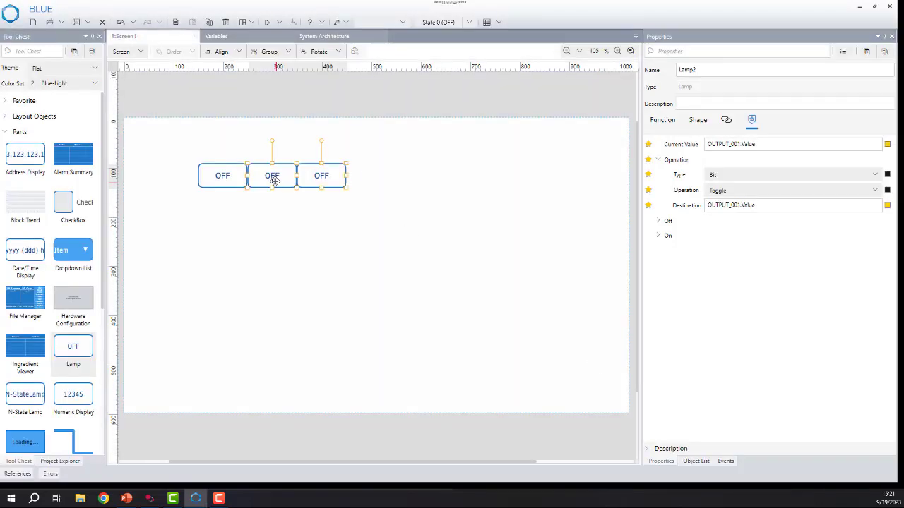
# Relink the middle lamp's Current Value to the variable OUTPUT_01.Value.
pyautogui.click(357, 248)
pyautogui.click(282, 171)
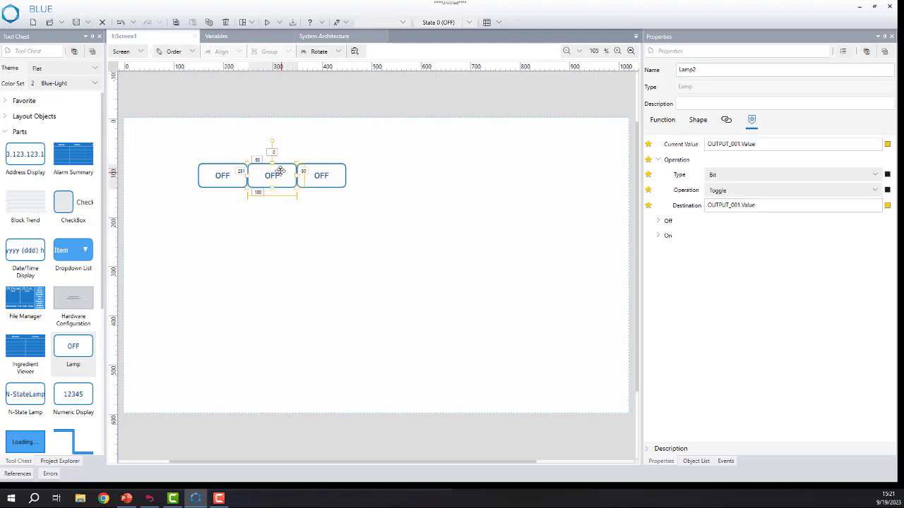
pyautogui.click(886, 144)
pyautogui.click(826, 184)
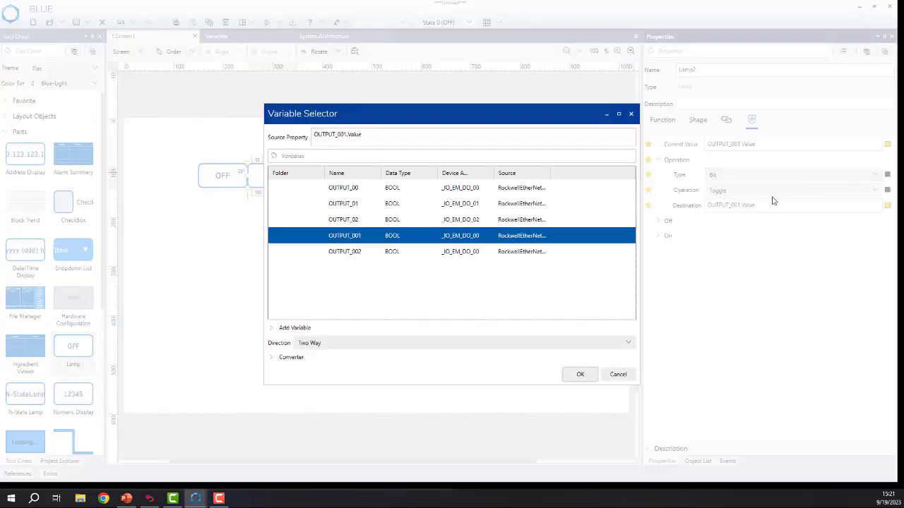
pyautogui.click(448, 204)
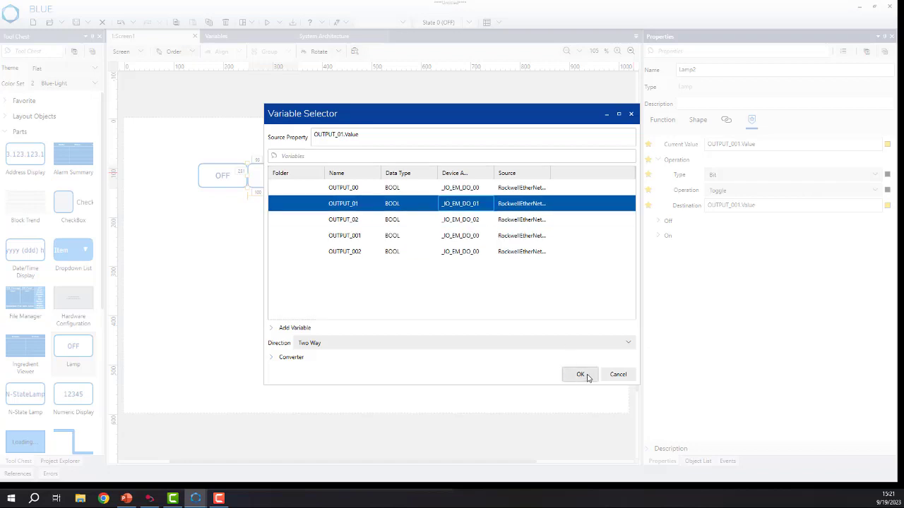
pyautogui.click(581, 375)
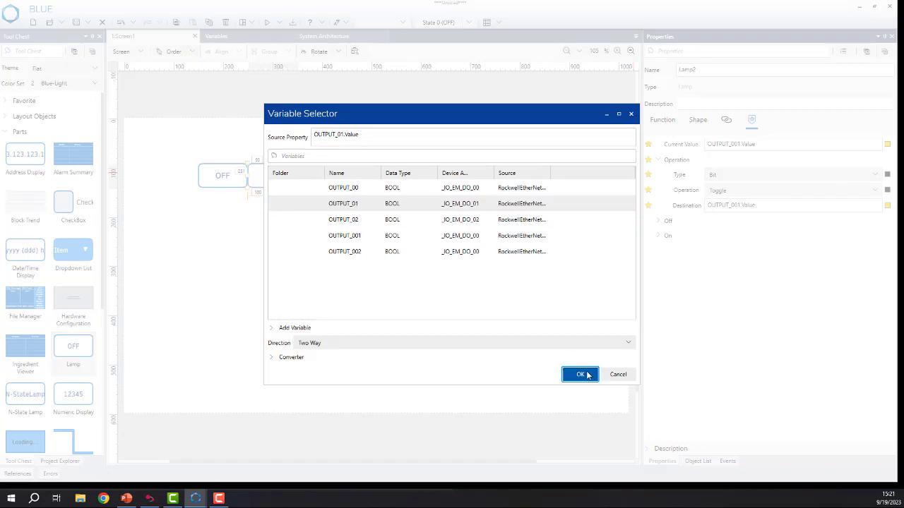
# Relink the third lamp's Current Value to the variable OUTPUT_02.Value.
pyautogui.click(331, 172)
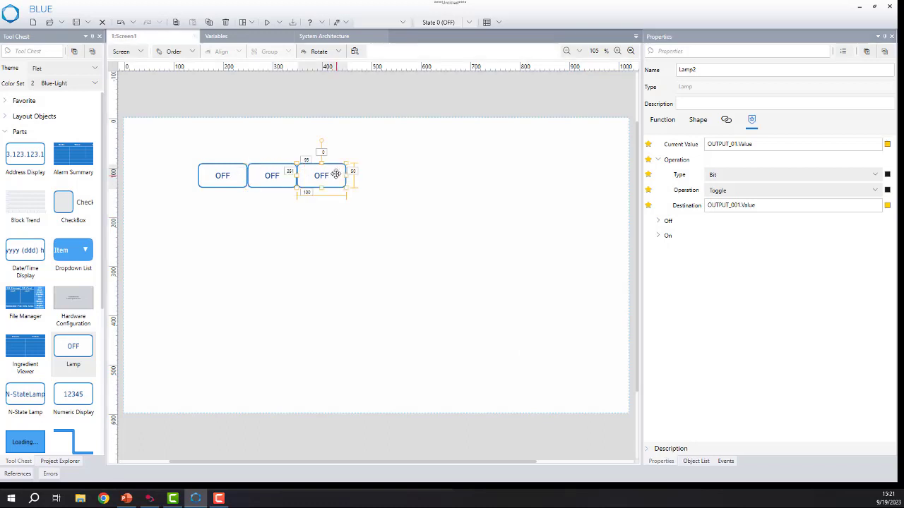
pyautogui.click(890, 145)
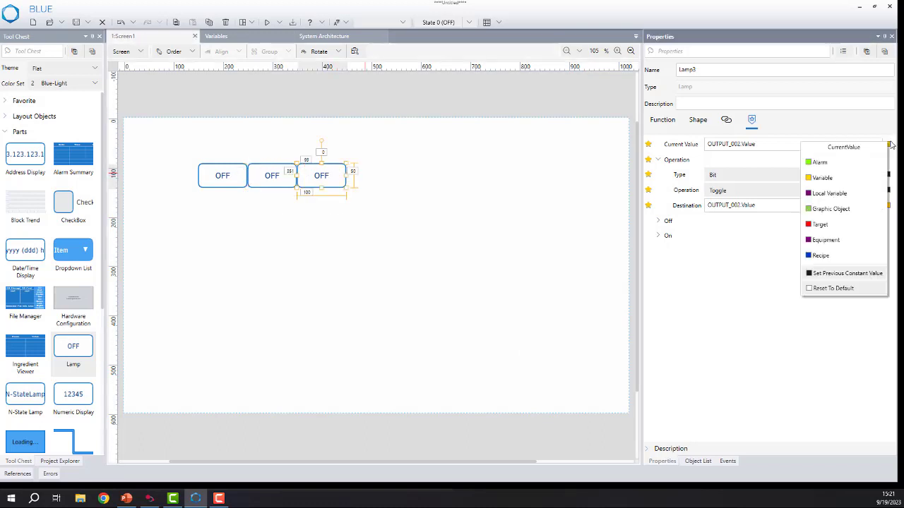
pyautogui.click(822, 177)
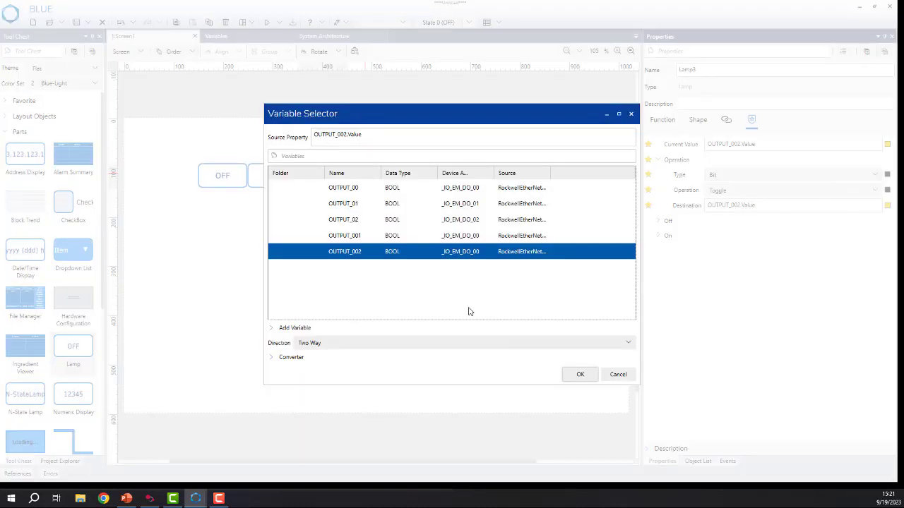
pyautogui.click(468, 219)
pyautogui.click(580, 374)
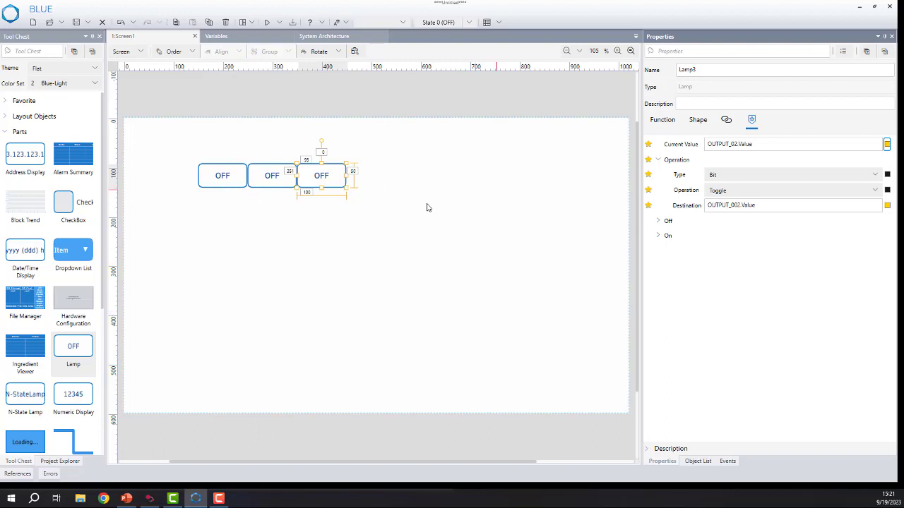
# Run the project with Simulate and move the simulation window towards the middle of the display.
pyautogui.click(280, 23)
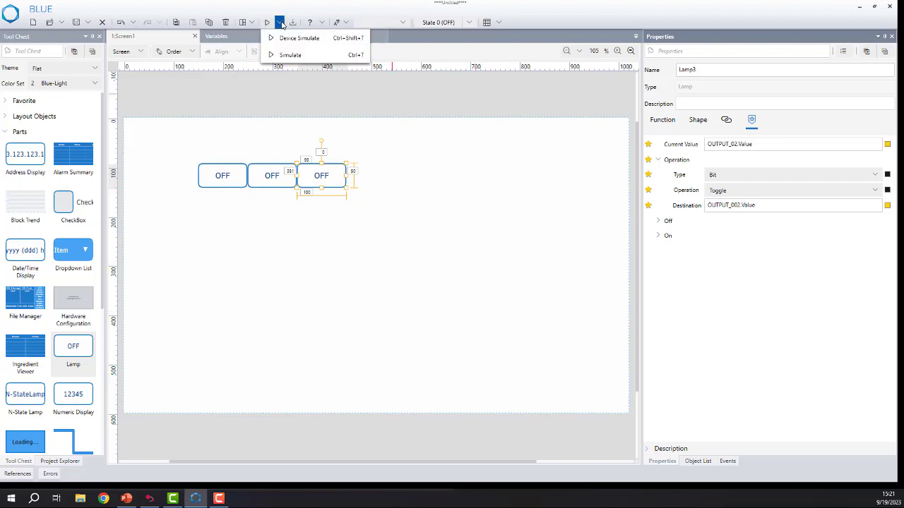
pyautogui.click(291, 55)
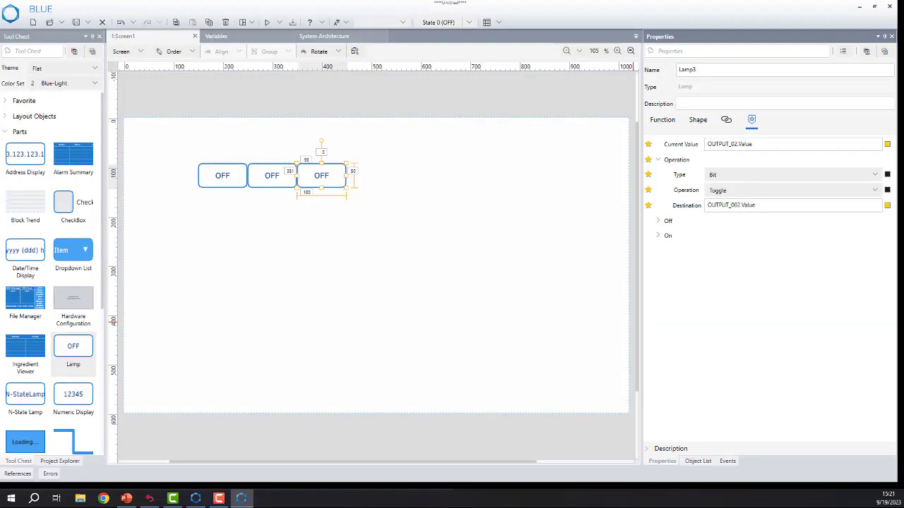
pyautogui.moveTo(765, 56); pyautogui.dragTo(540, 101)
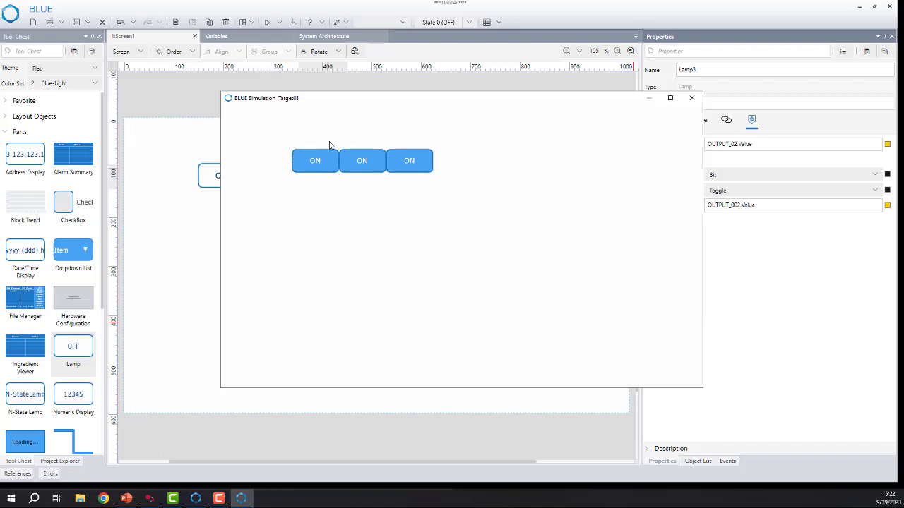
# Toggle the three lamps repeatedly in the simulation to test their outputs, and close the simulation.
pyautogui.click(325, 168)
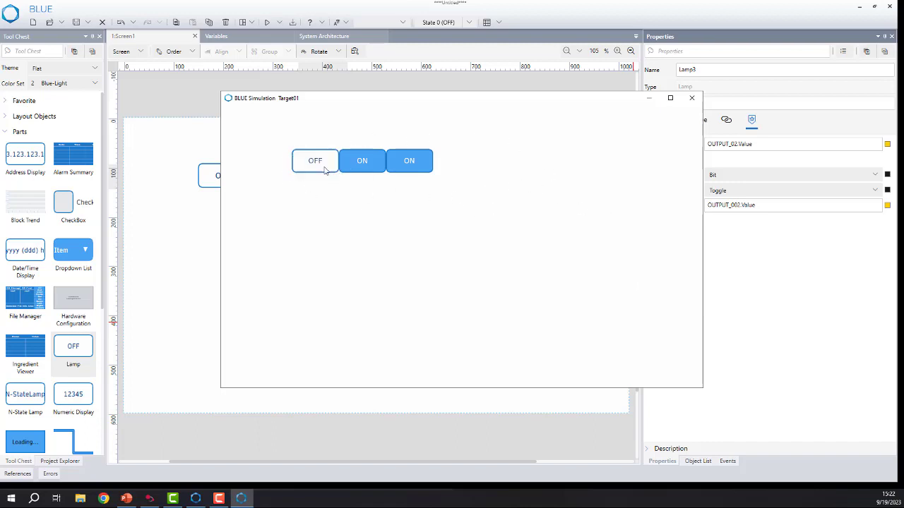
pyautogui.click(368, 167)
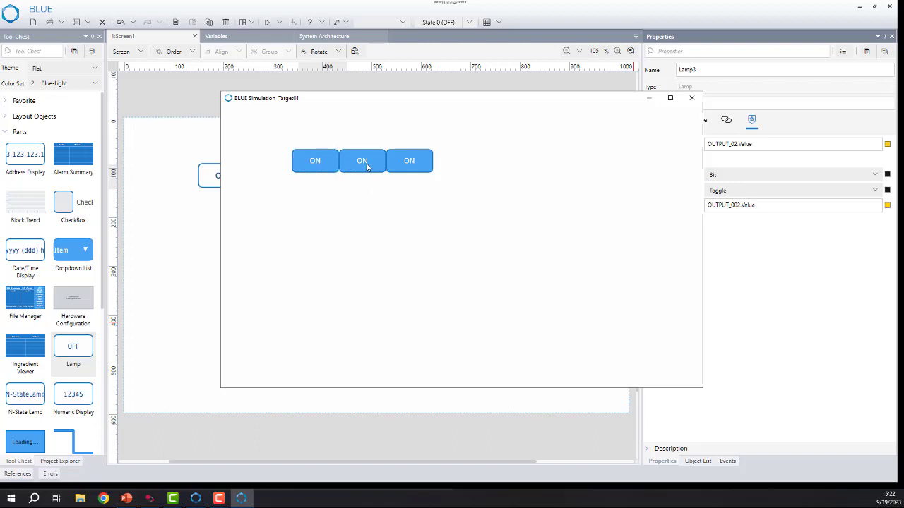
pyautogui.click(402, 168)
pyautogui.click(415, 166)
pyautogui.click(372, 167)
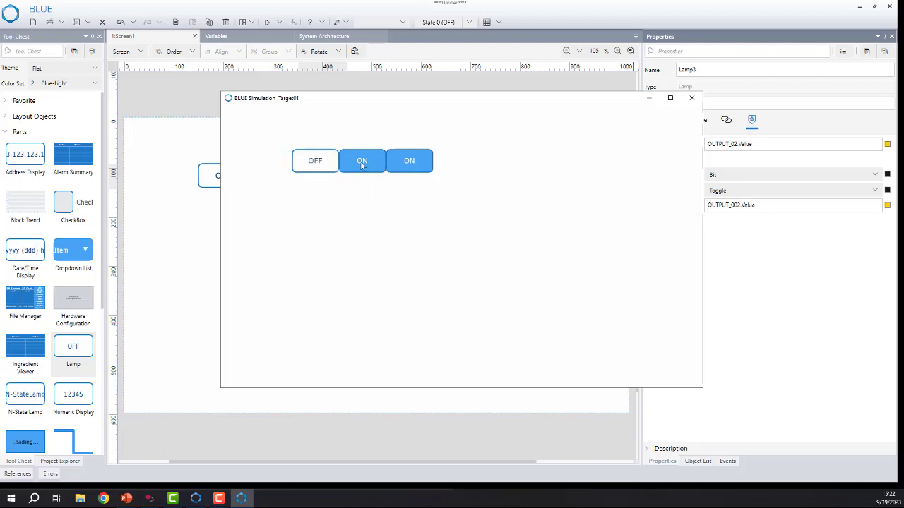
pyautogui.click(364, 166)
pyautogui.click(316, 166)
pyautogui.click(317, 166)
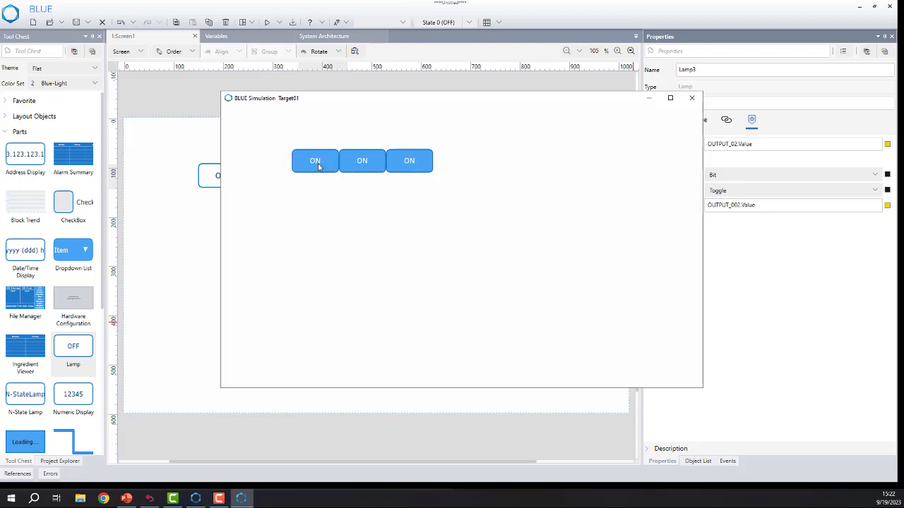
pyautogui.click(317, 167)
pyautogui.click(316, 167)
pyautogui.click(317, 167)
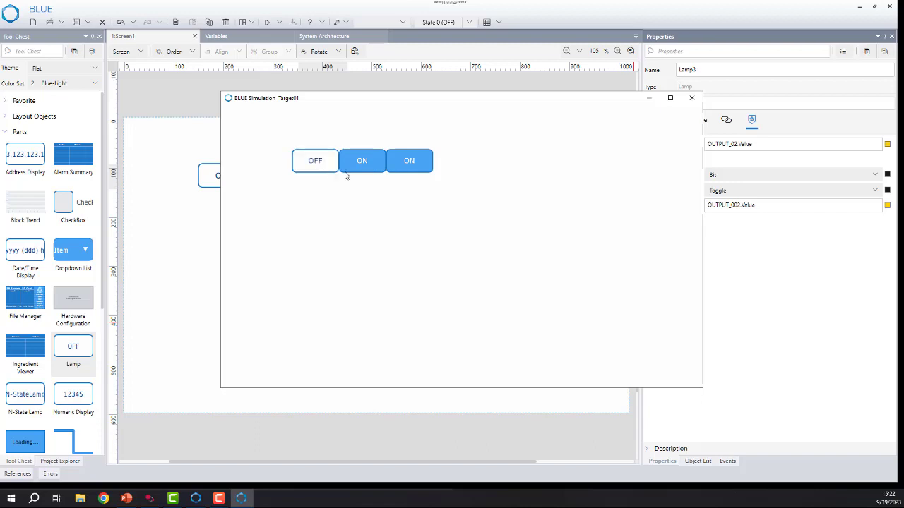
pyautogui.click(328, 163)
pyautogui.click(317, 167)
pyautogui.click(692, 99)
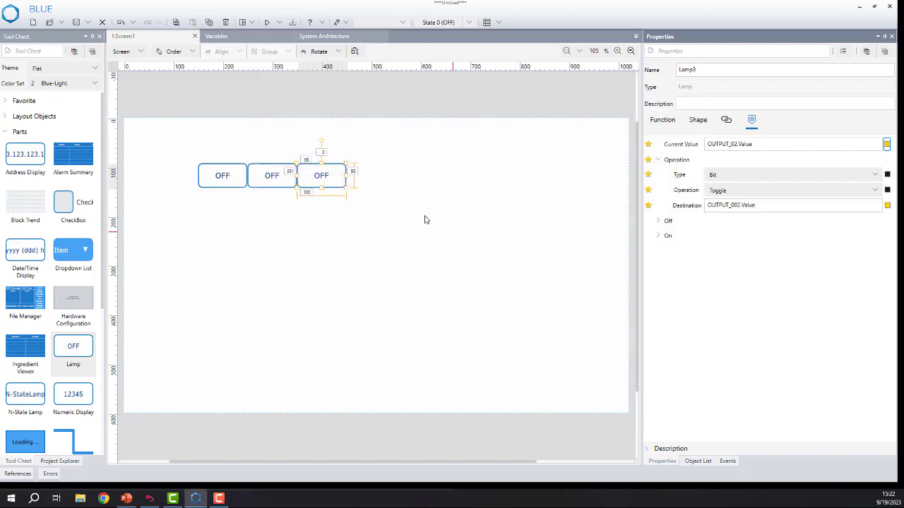
# Open the project's All Variables list, and switch to Connected Components Workbench with its window maximized.
pyautogui.click(61, 461)
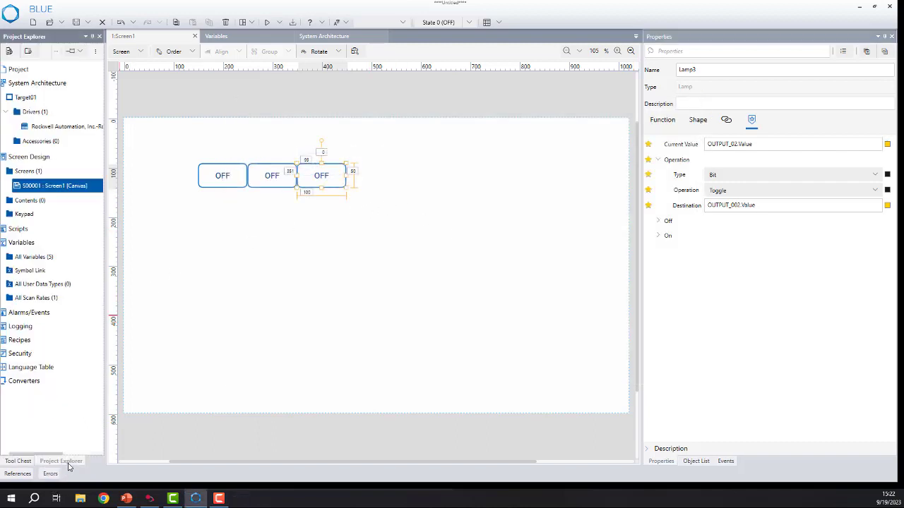
pyautogui.doubleClick(50, 259)
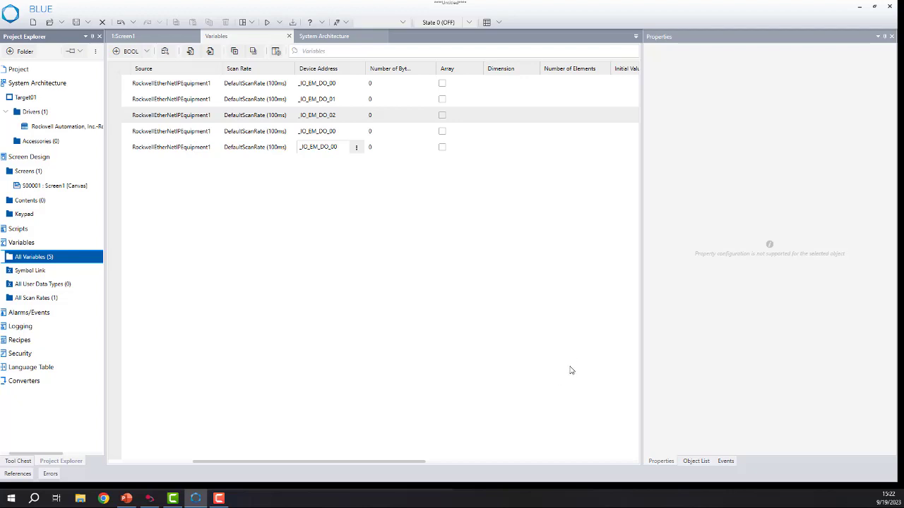
pyautogui.click(861, 6)
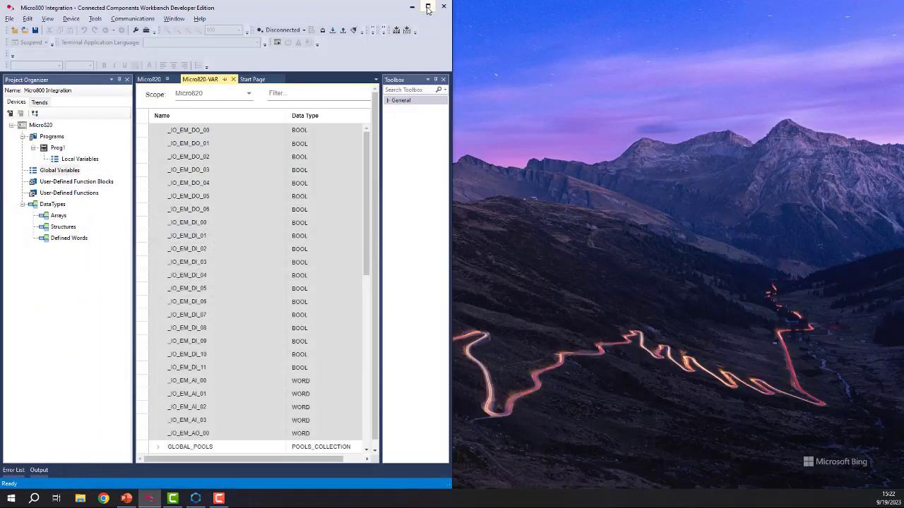
pyautogui.doubleClick(428, 7)
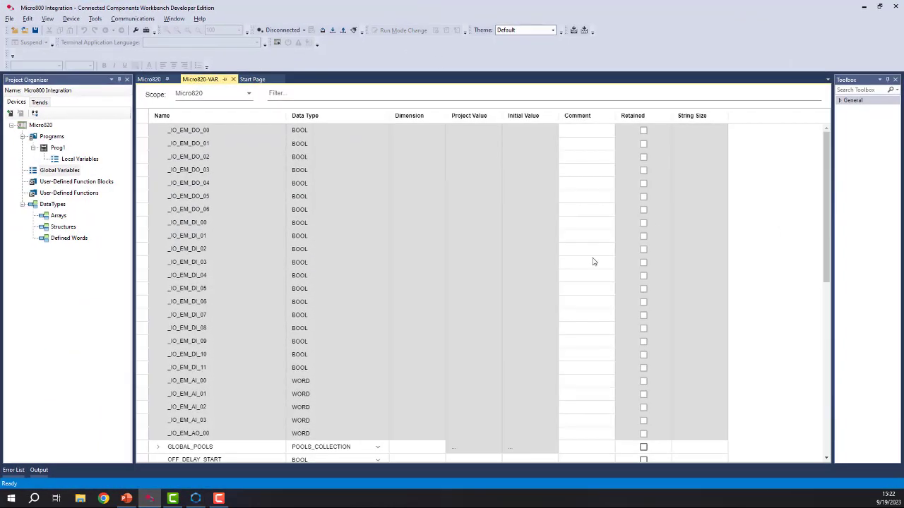
# Look through the Micro820's global variables, including the I/O, user-defined and system variables.
pyautogui.scroll(-7, 530, 219)
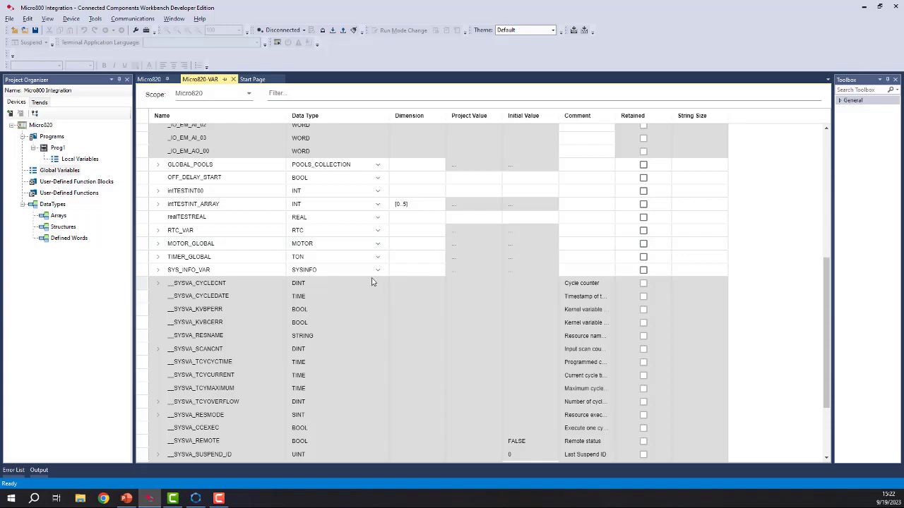
pyautogui.scroll(-3, 373, 282)
pyautogui.scroll(7, 375, 299)
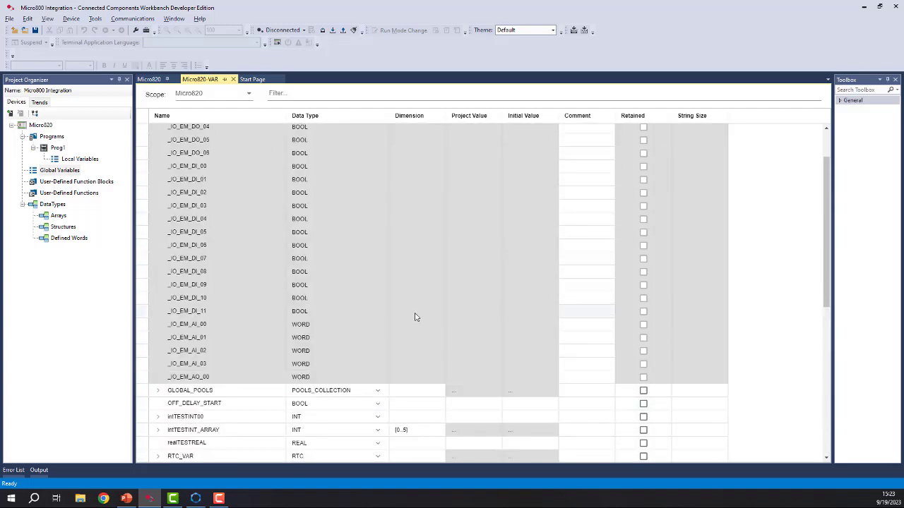
pyautogui.scroll(2, 452, 313)
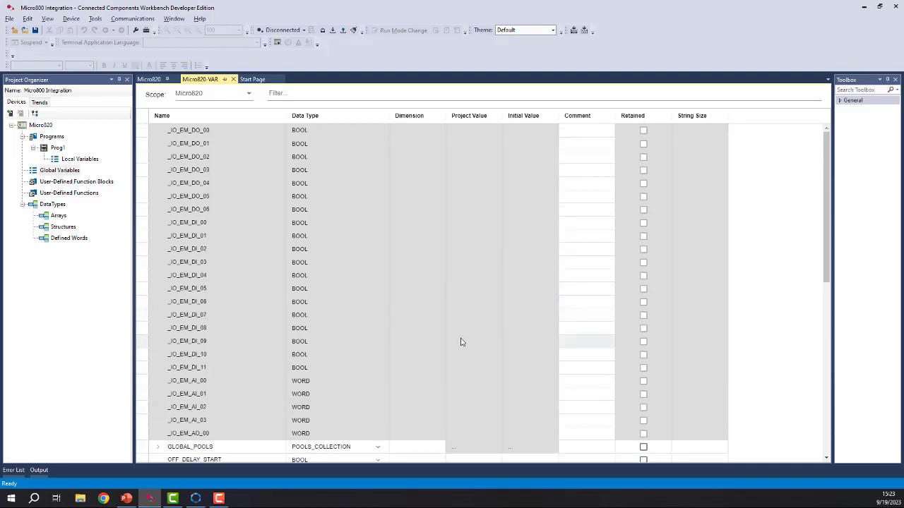
pyautogui.click(92, 20)
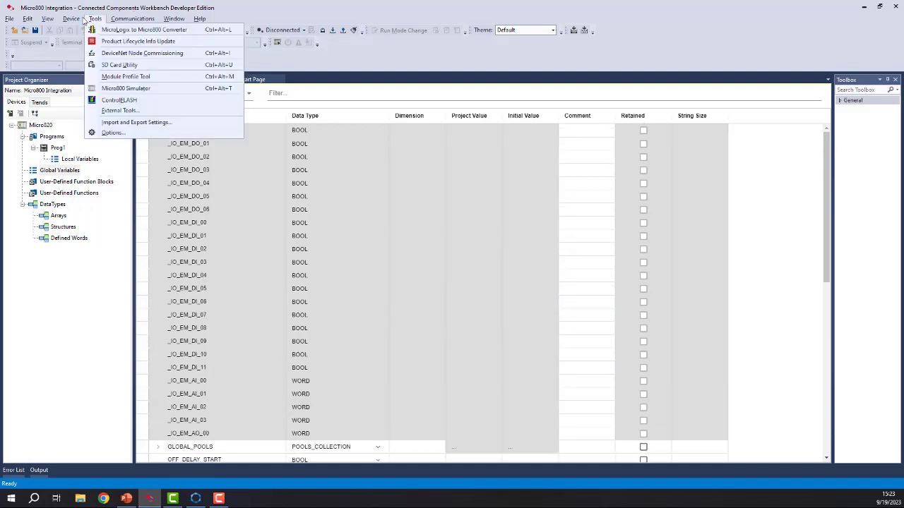
pyautogui.moveTo(74, 22)
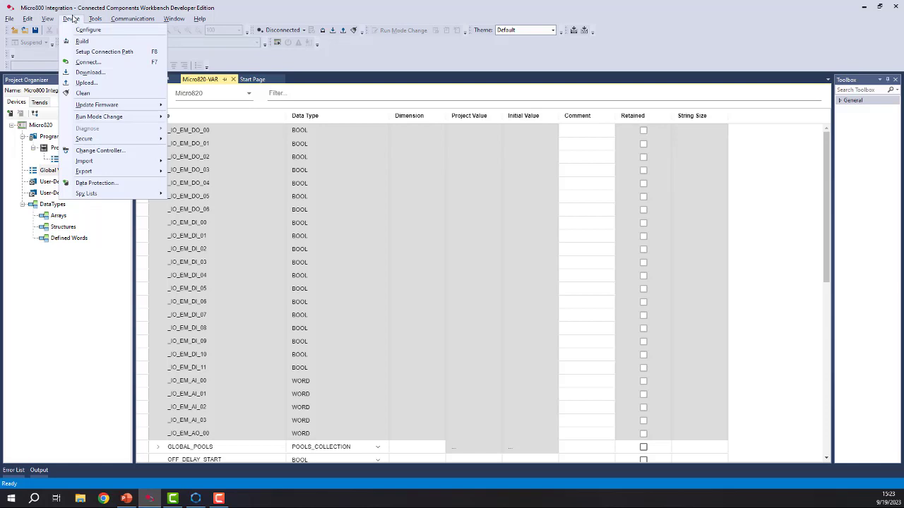
pyautogui.moveTo(94, 176)
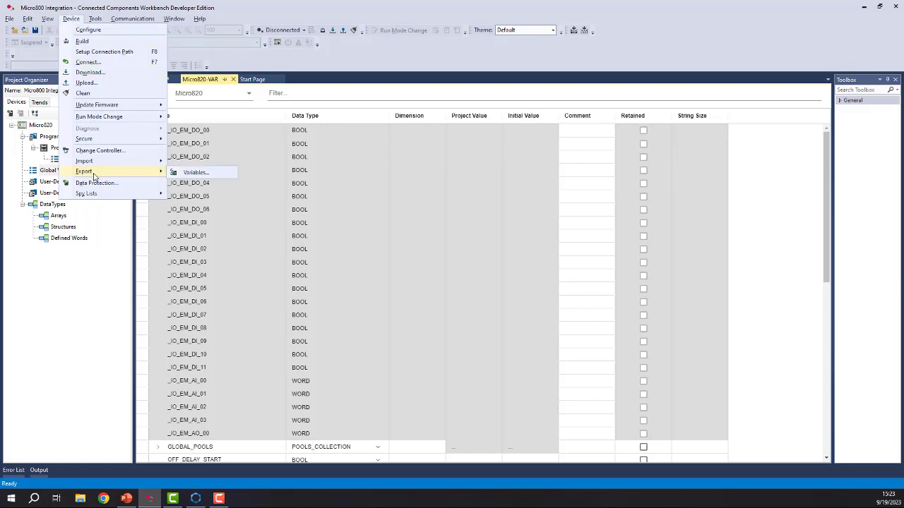
pyautogui.click(266, 59)
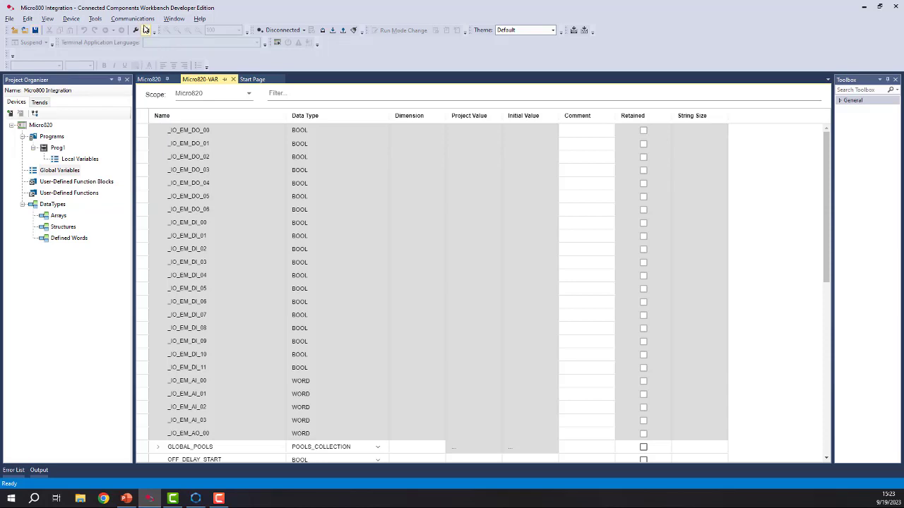
# Build the Micro820 controller project and open the export of its variables.
pyautogui.click(322, 30)
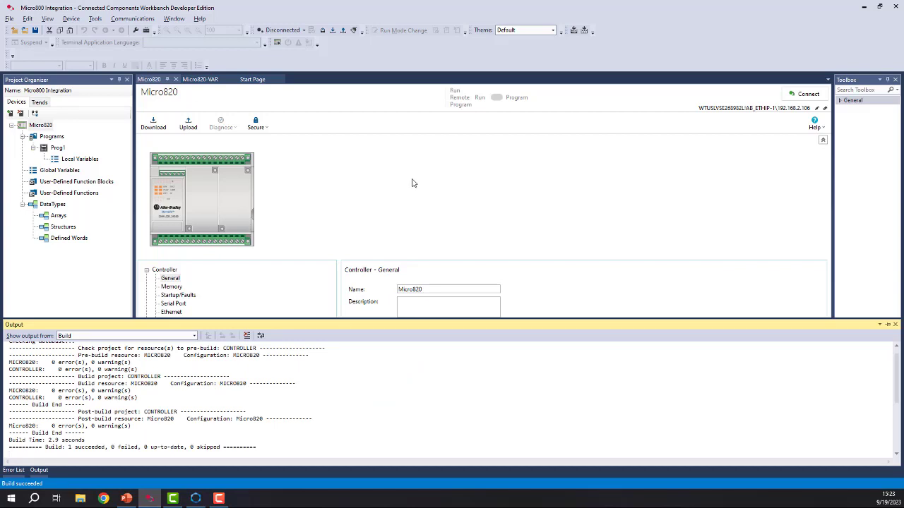
pyautogui.click(69, 21)
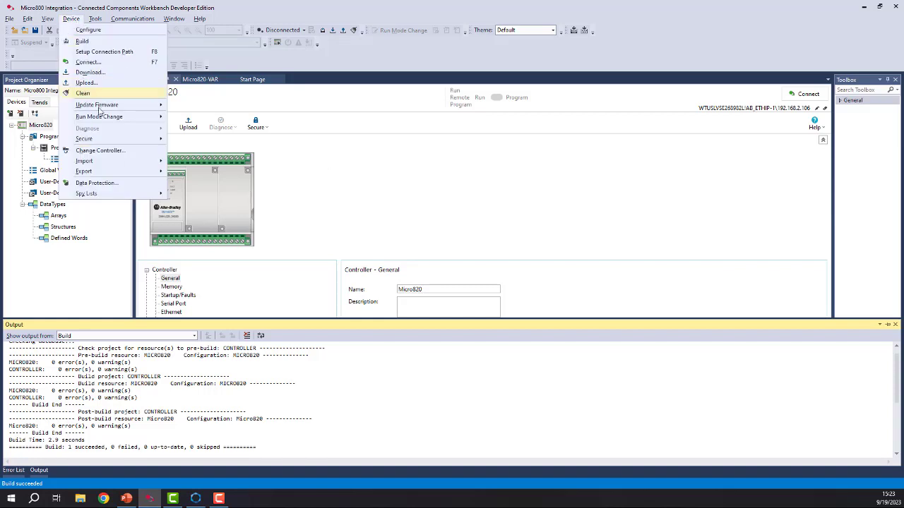
pyautogui.moveTo(120, 176)
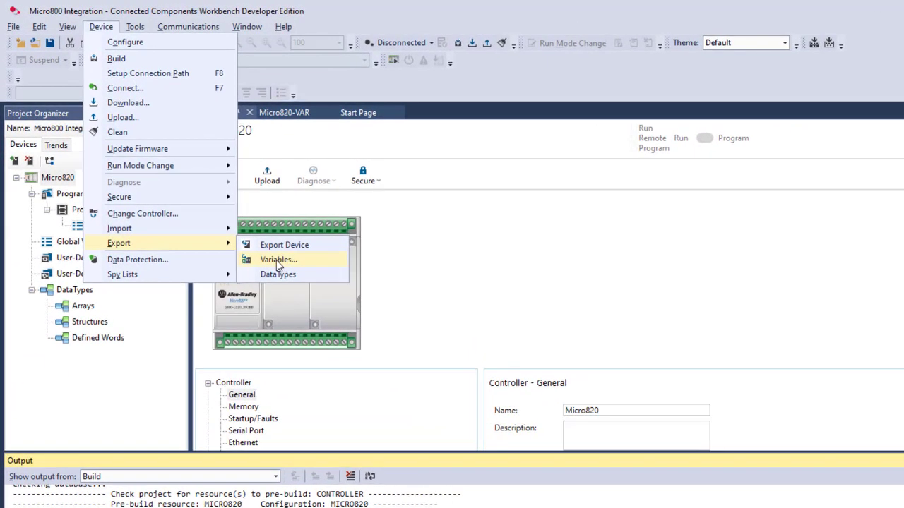
pyautogui.click(278, 261)
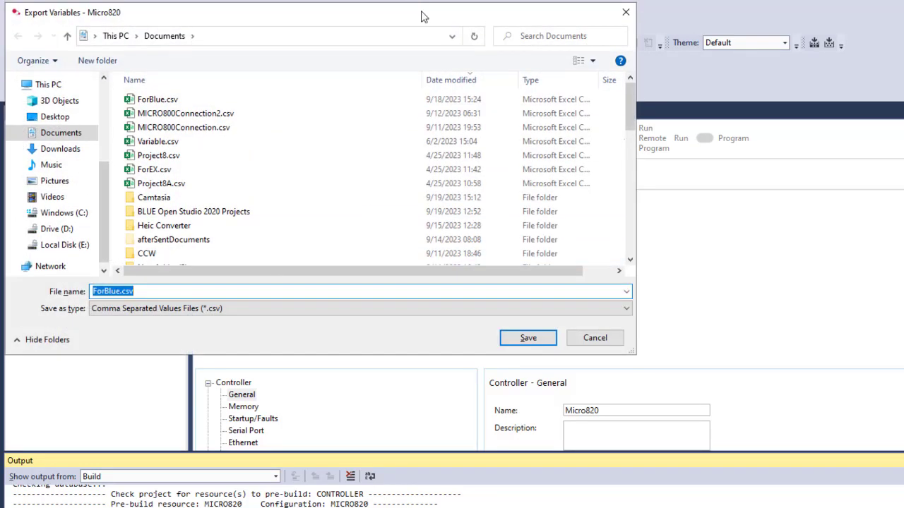
# Export the variables to Documents as the comma-separated file ForBlue.csv, replacing the existing file and declining to view it.
pyautogui.moveTo(427, 10); pyautogui.dragTo(650, 67)
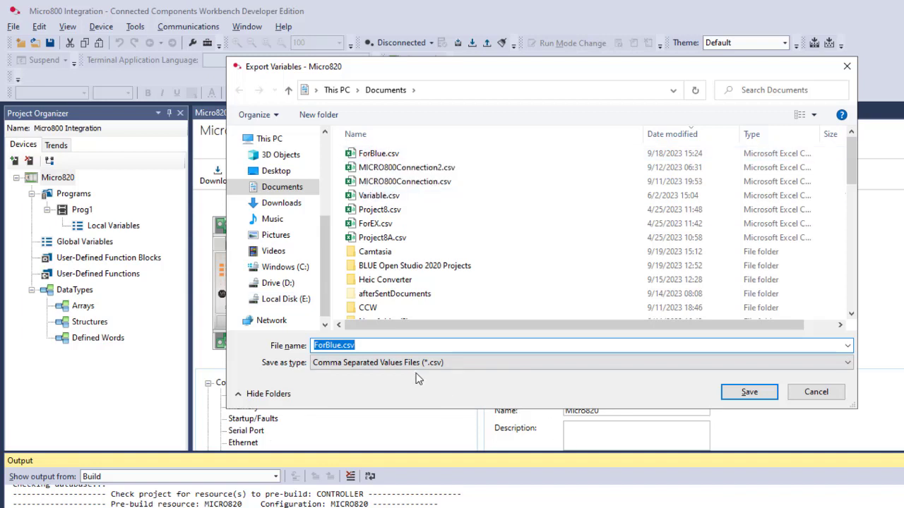
pyautogui.click(848, 364)
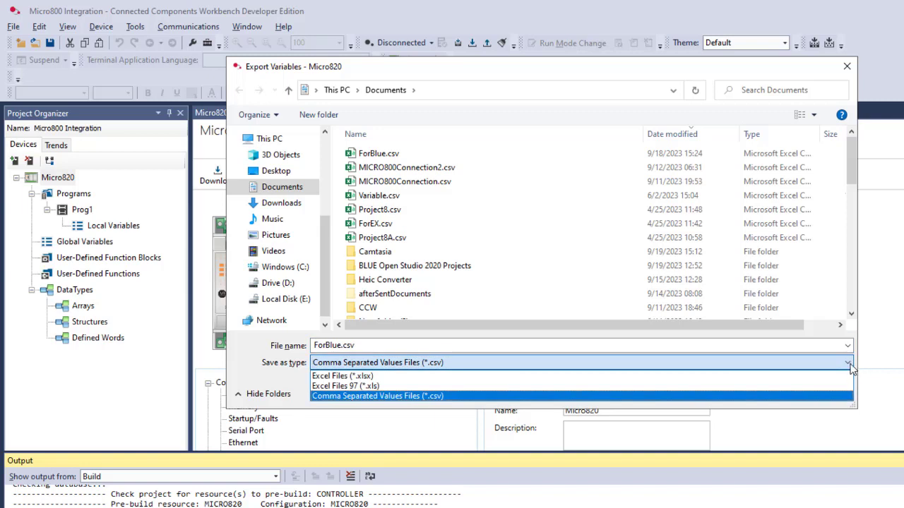
pyautogui.click(439, 398)
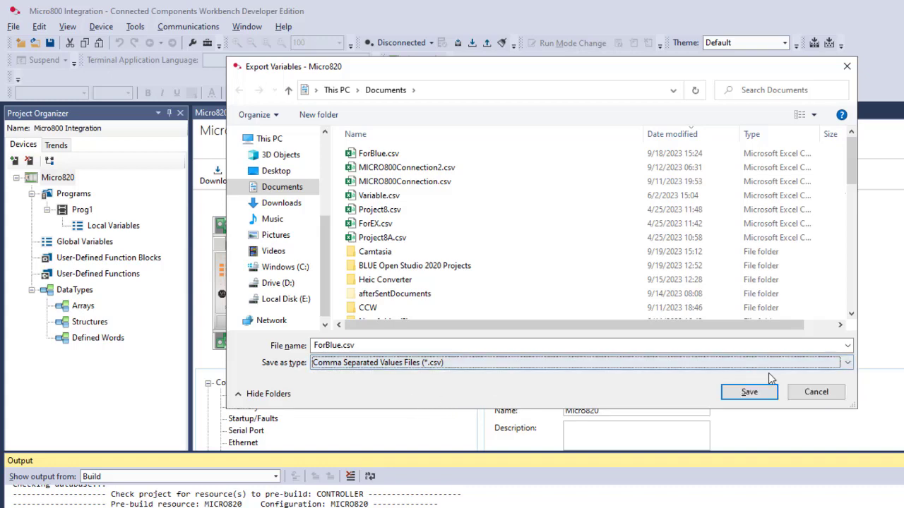
pyautogui.click(750, 392)
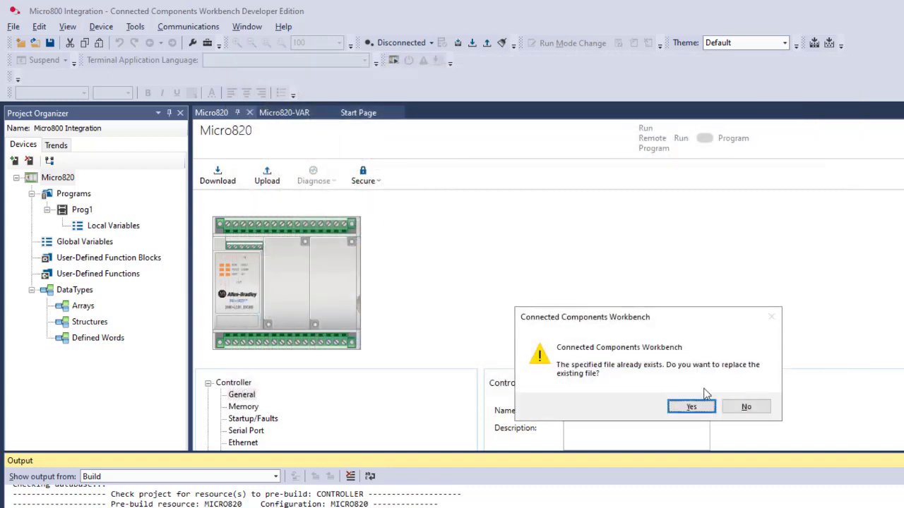
pyautogui.click(691, 407)
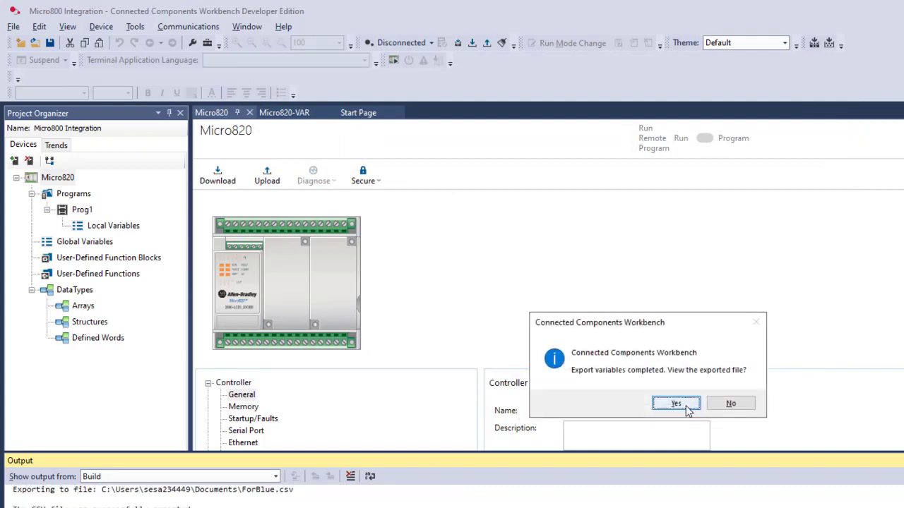
pyautogui.click(730, 405)
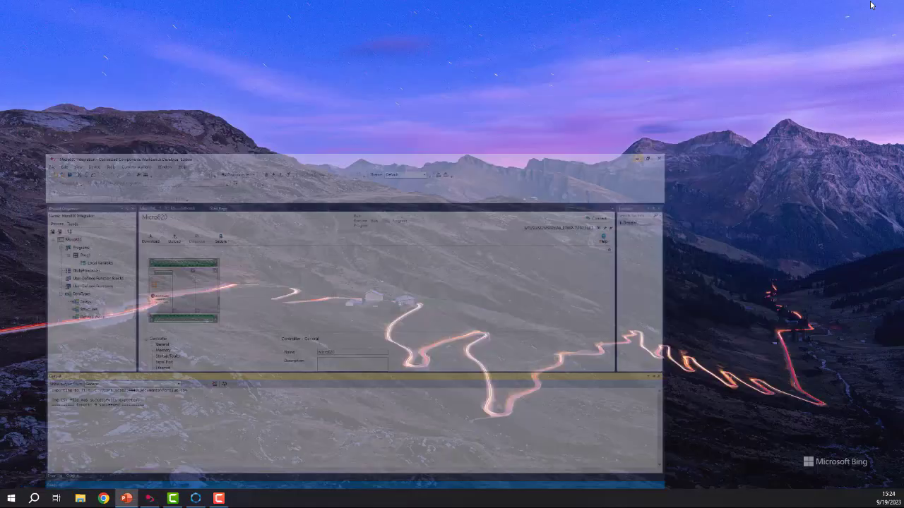
# Minimize Connected Components Workbench and switch back to the variables list in BLUE.
pyautogui.click(867, 5)
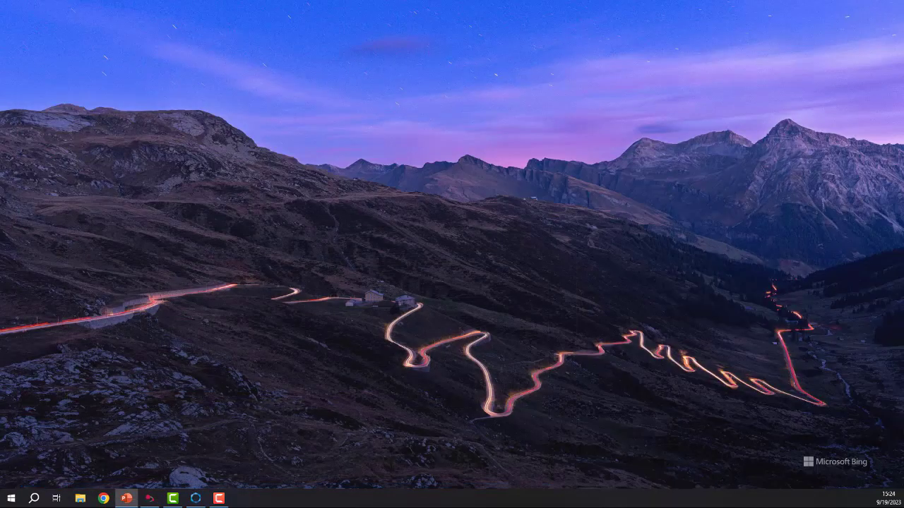
pyautogui.click(195, 499)
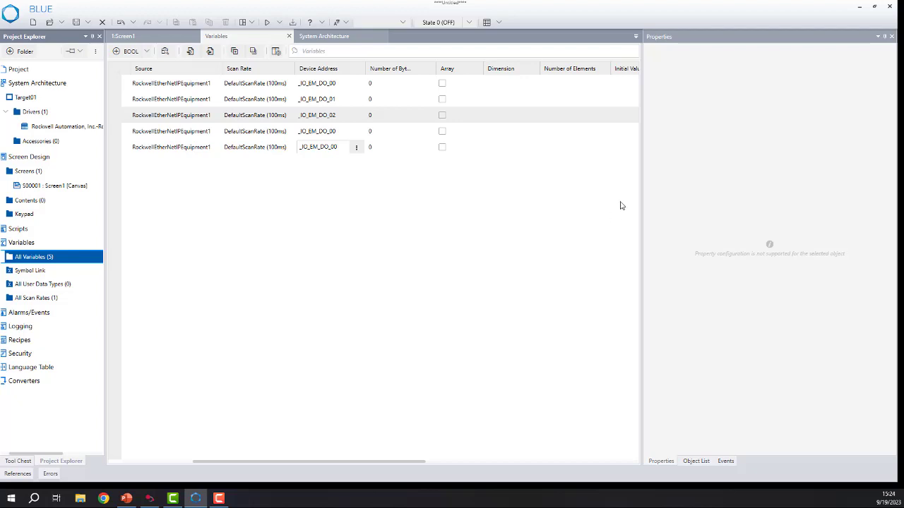
# Delete the duplicate variables OUTPUT_001 and OUTPUT_002 from the variables list.
pyautogui.click(326, 303)
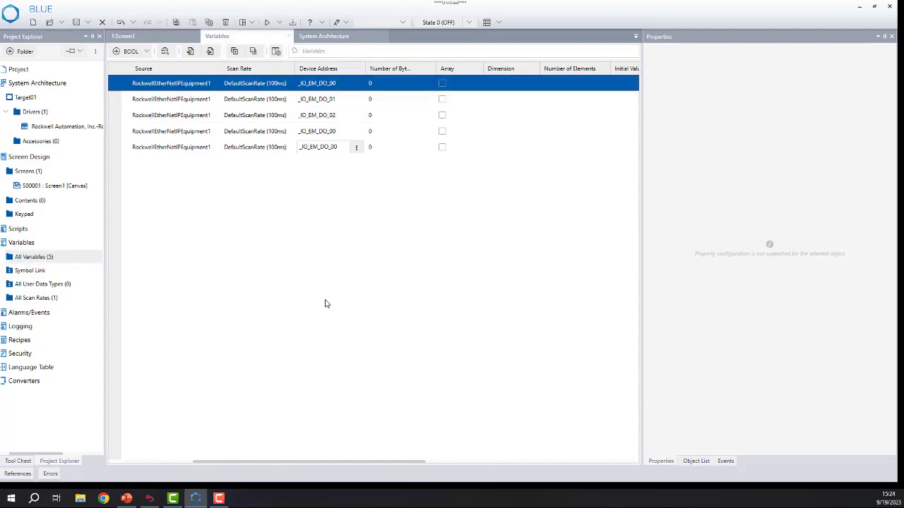
pyautogui.click(119, 132)
pyautogui.click(226, 23)
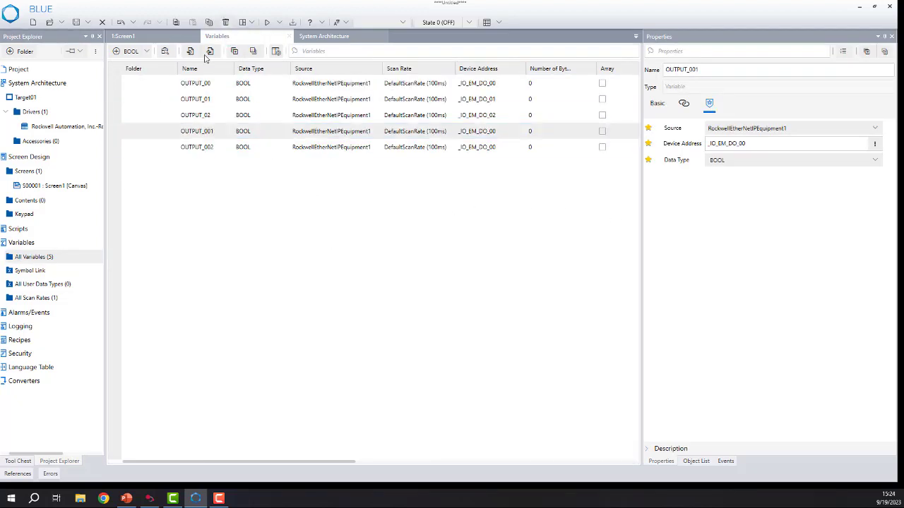
pyautogui.click(225, 23)
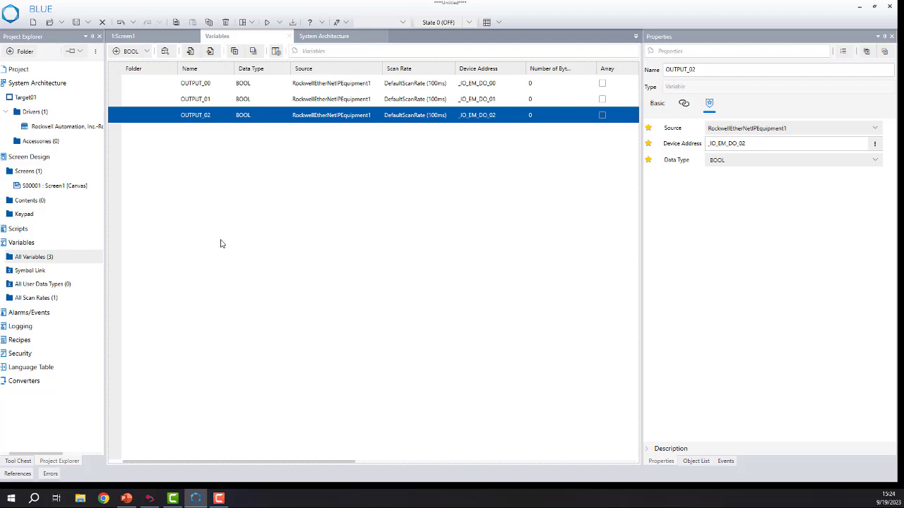
pyautogui.doubleClick(209, 82)
# Start a Symbol Link import for RockwellEtherNetIPEquipment1 using the Rockwell CSV File format.
pyautogui.click(29, 271)
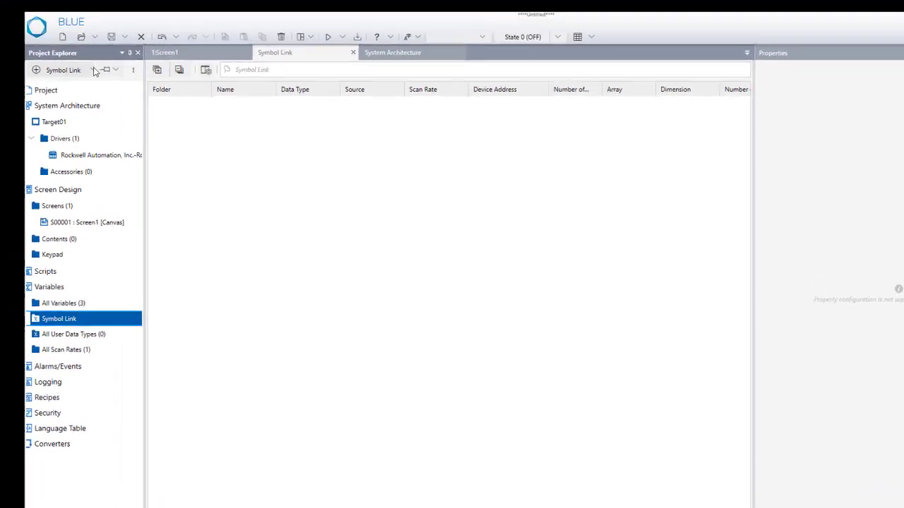
pyautogui.click(59, 51)
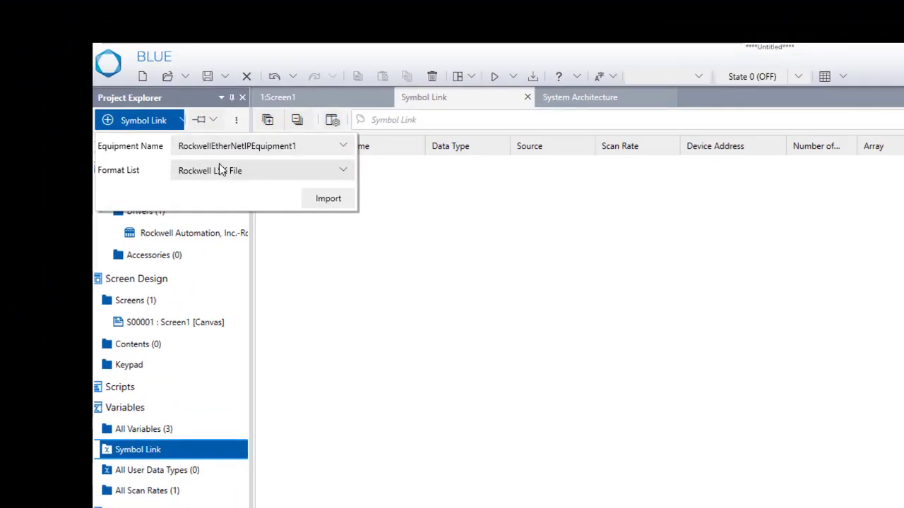
pyautogui.click(344, 173)
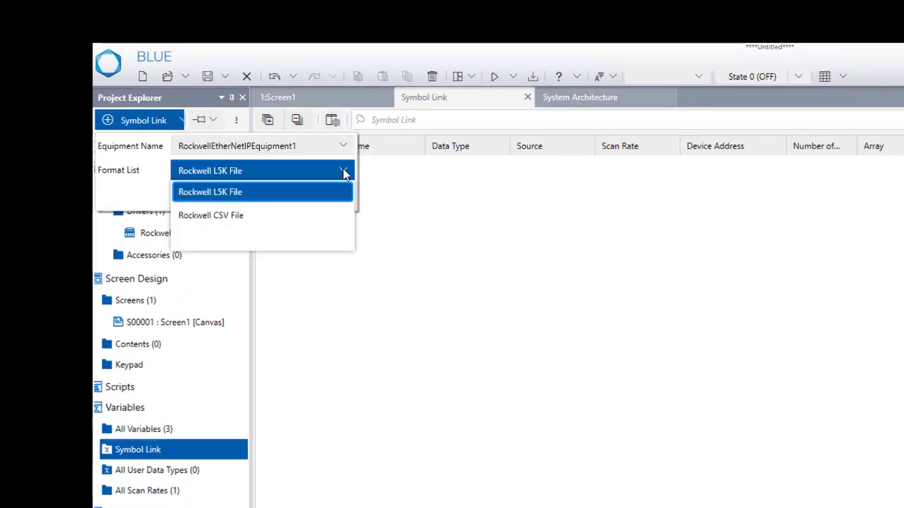
pyautogui.click(277, 220)
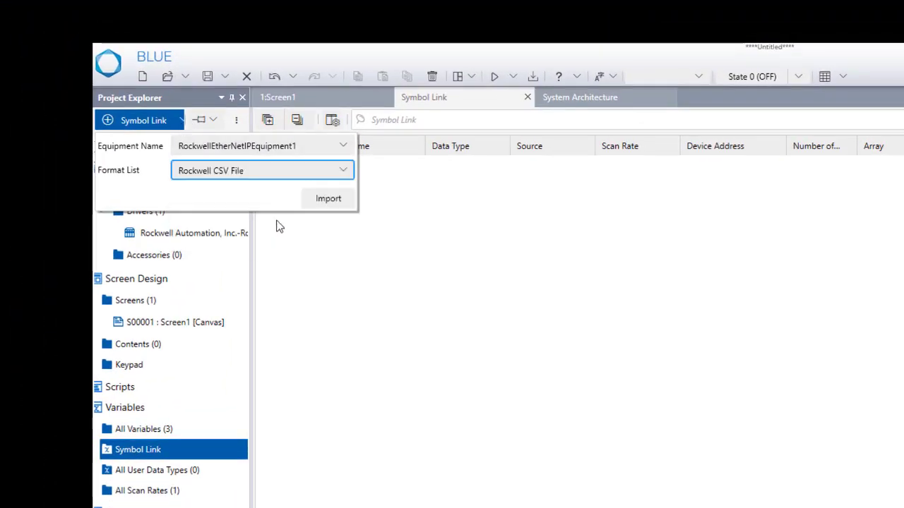
pyautogui.click(329, 199)
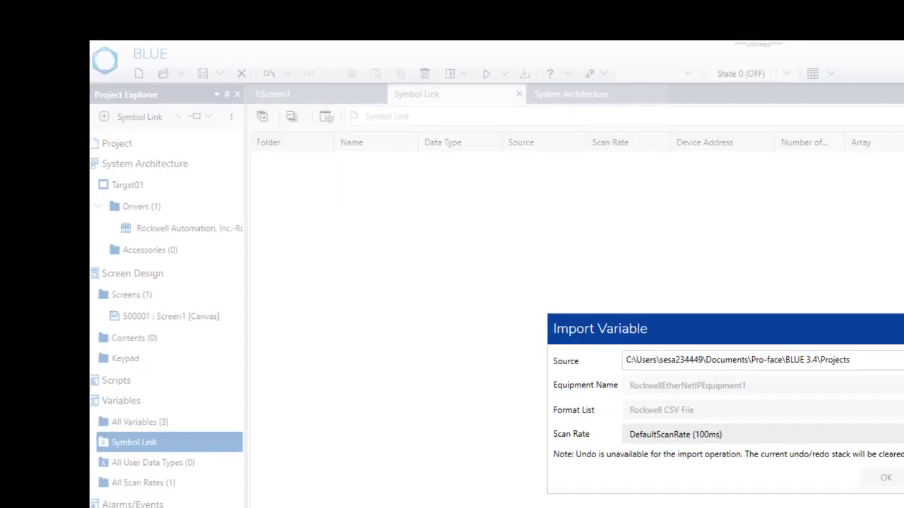
# Choose ForBlue.csv from Documents, sorting the files by modification date to find it, and import its variables.
pyautogui.click(684, 240)
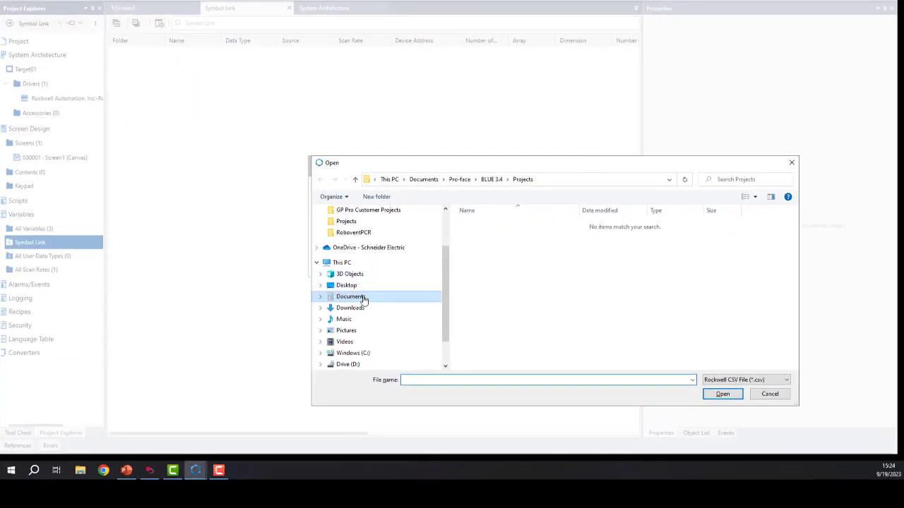
pyautogui.click(360, 296)
pyautogui.click(699, 210)
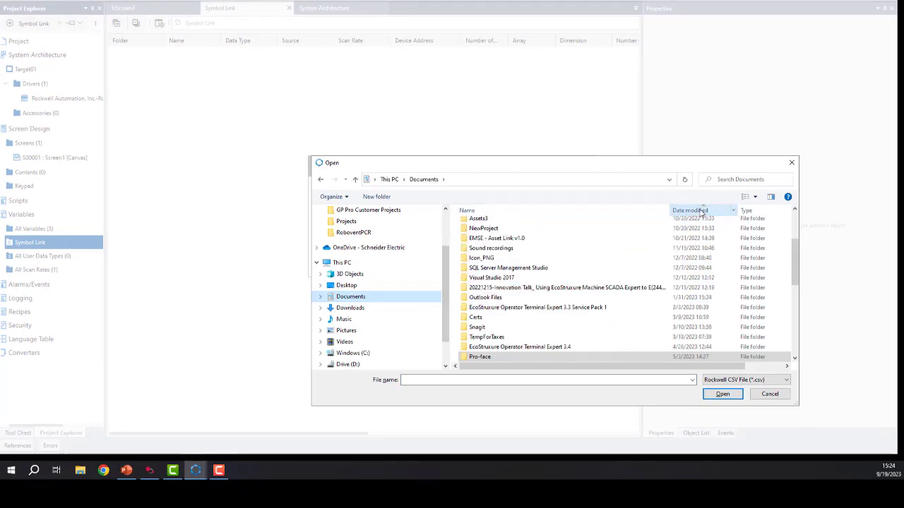
pyautogui.scroll(5, 783, 275)
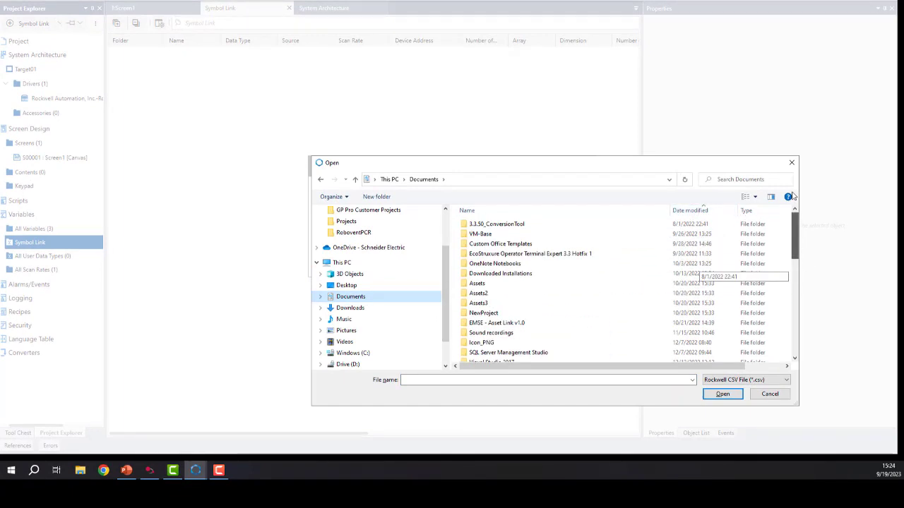
pyautogui.click(699, 211)
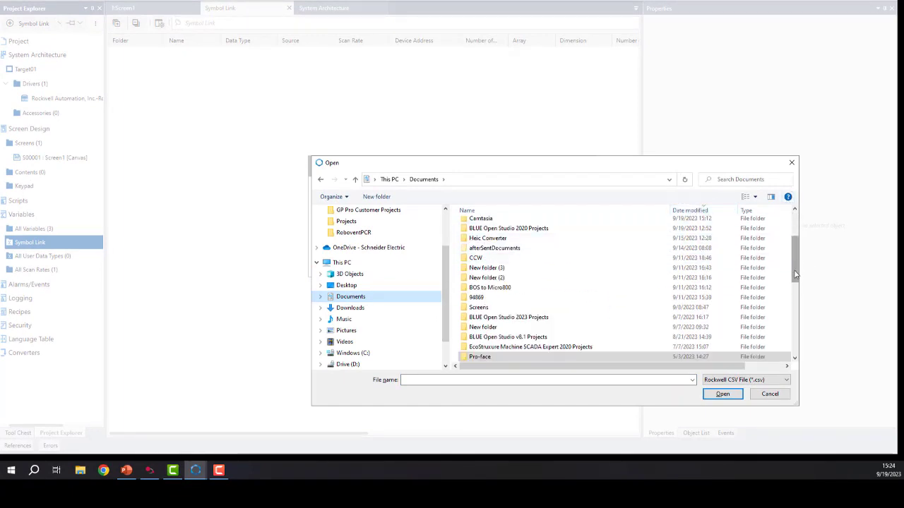
pyautogui.scroll(3, 565, 269)
pyautogui.click(482, 224)
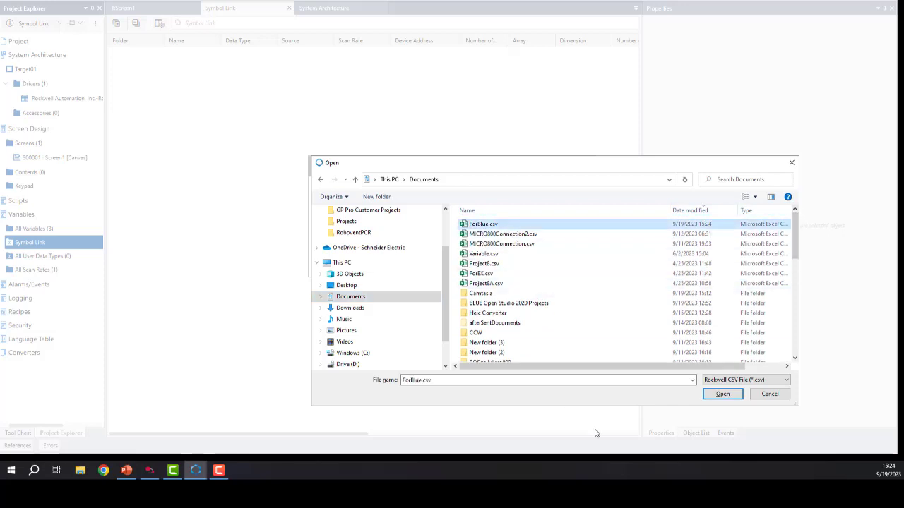
pyautogui.click(722, 394)
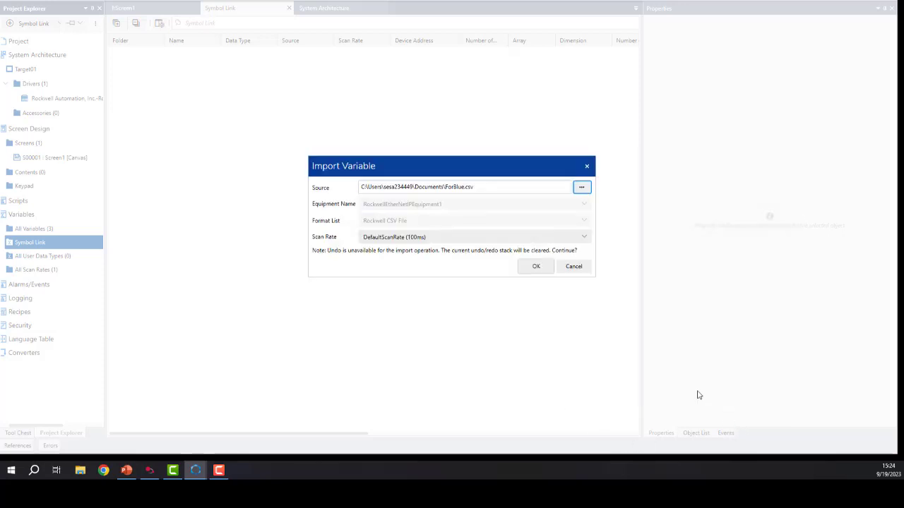
pyautogui.click(541, 270)
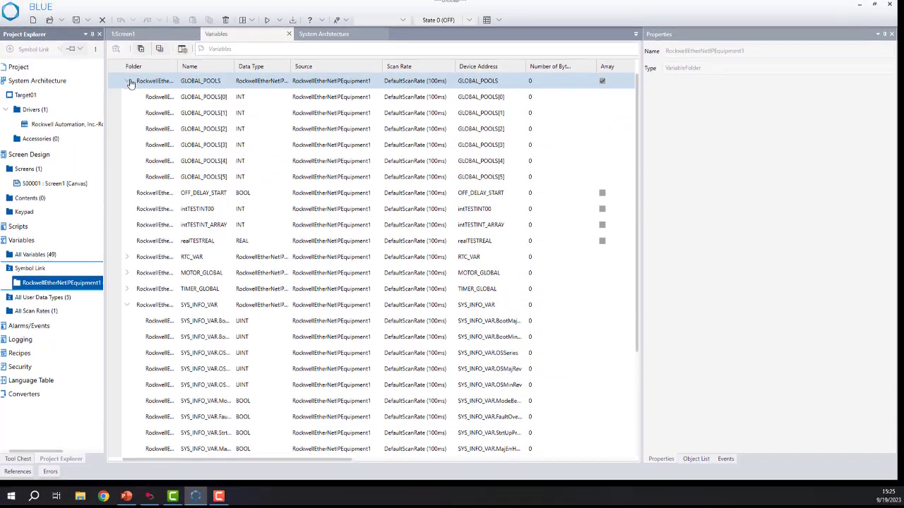
# Collapse the GLOBAL_POOLS and SYS_INFO_VAR entries and widen the Folder and Data Type columns to show full names.
pyautogui.click(129, 82)
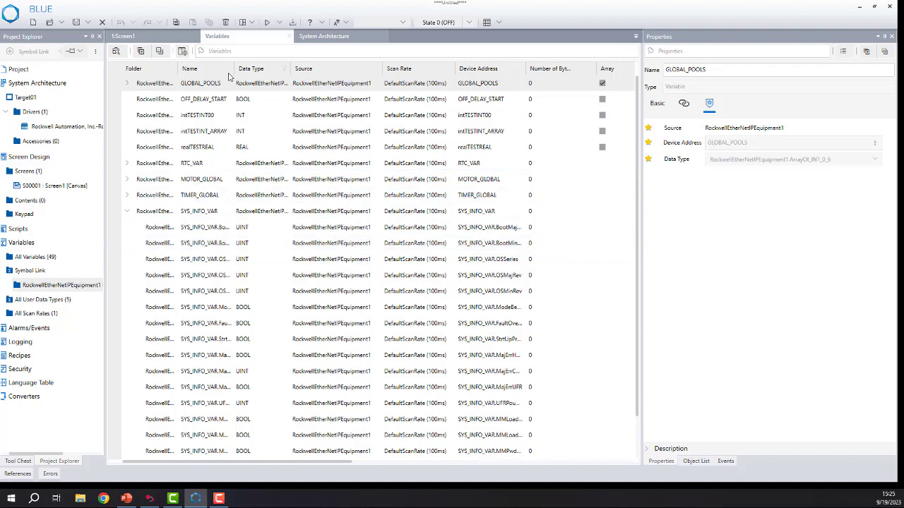
pyautogui.moveTo(177, 68); pyautogui.dragTo(252, 75)
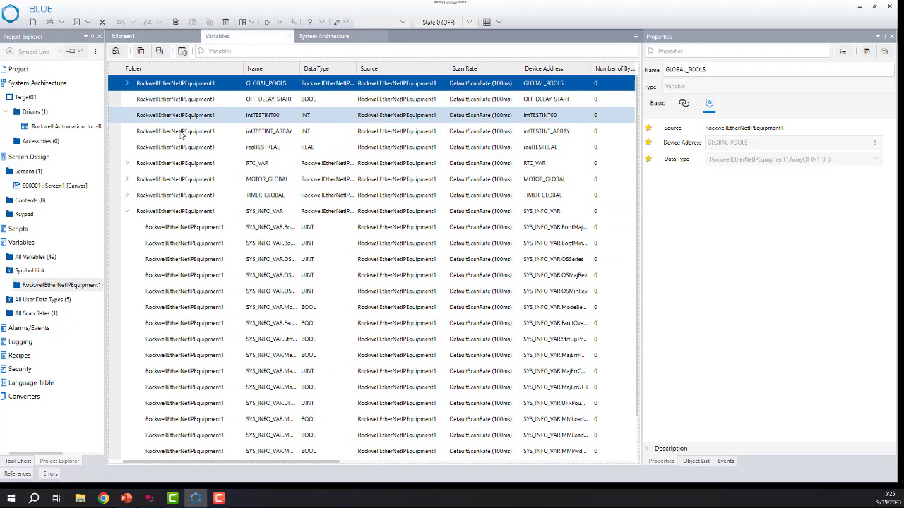
pyautogui.click(127, 211)
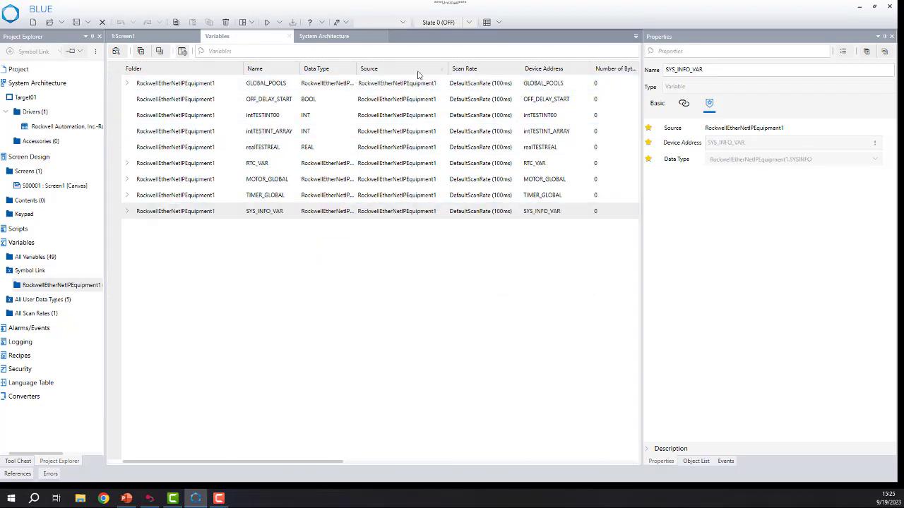
pyautogui.moveTo(356, 69); pyautogui.dragTo(448, 67)
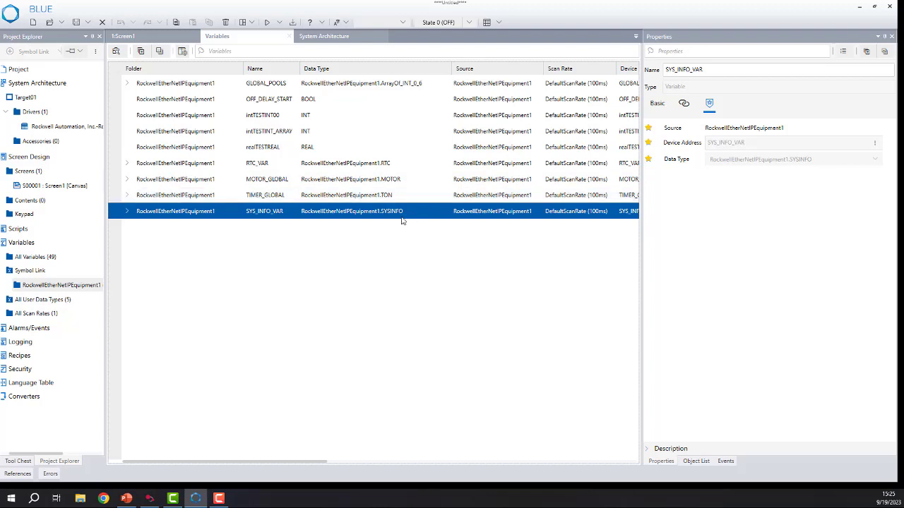
# Review the imported user data types and the complete list of variables.
pyautogui.click(37, 301)
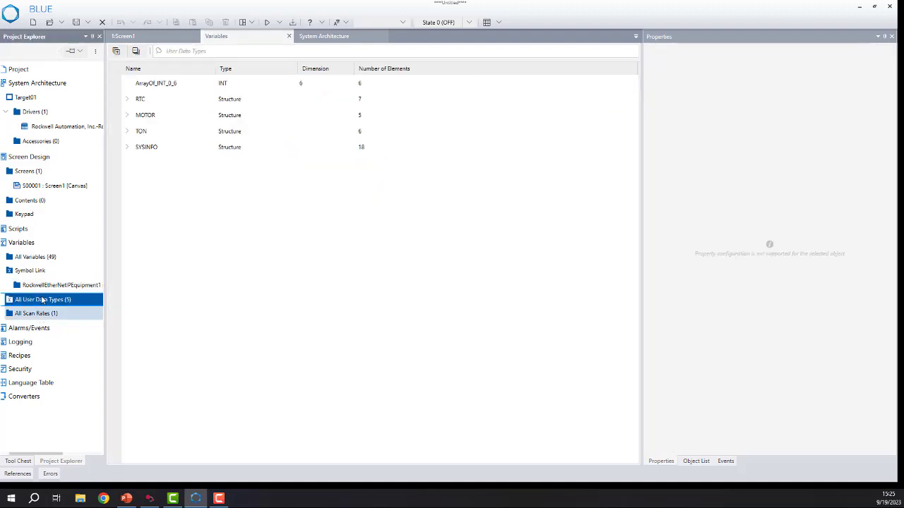
pyautogui.click(40, 258)
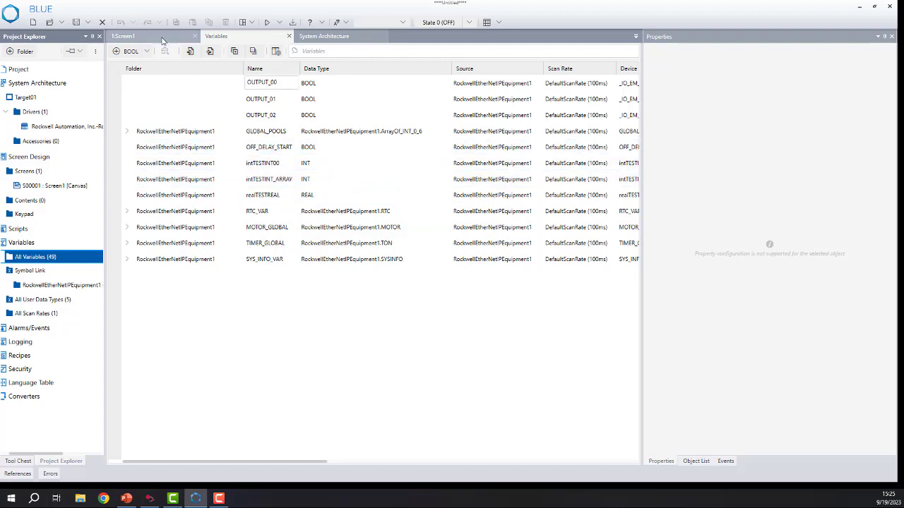
# Place a Numeric Display on Screen1 below the lamps, at about X 425, Y 264.
pyautogui.click(162, 38)
pyautogui.click(29, 462)
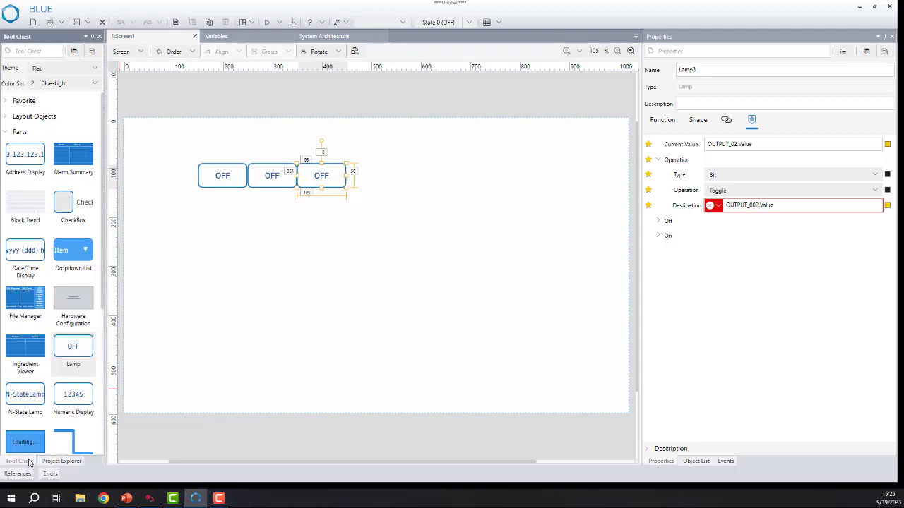
pyautogui.moveTo(78, 397); pyautogui.dragTo(360, 267)
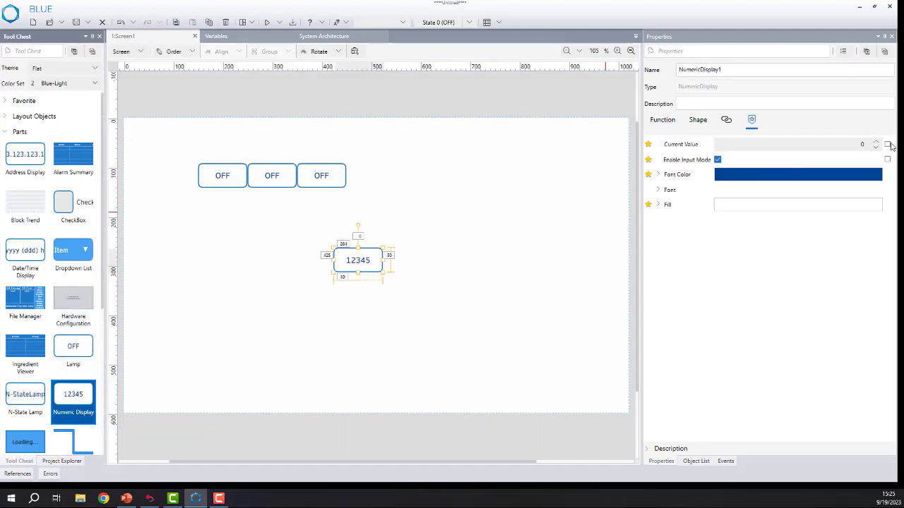
# Link the numeric display's current value to the imported variable intTESTINT00 with the Two Way direction.
pyautogui.click(888, 144)
pyautogui.click(822, 179)
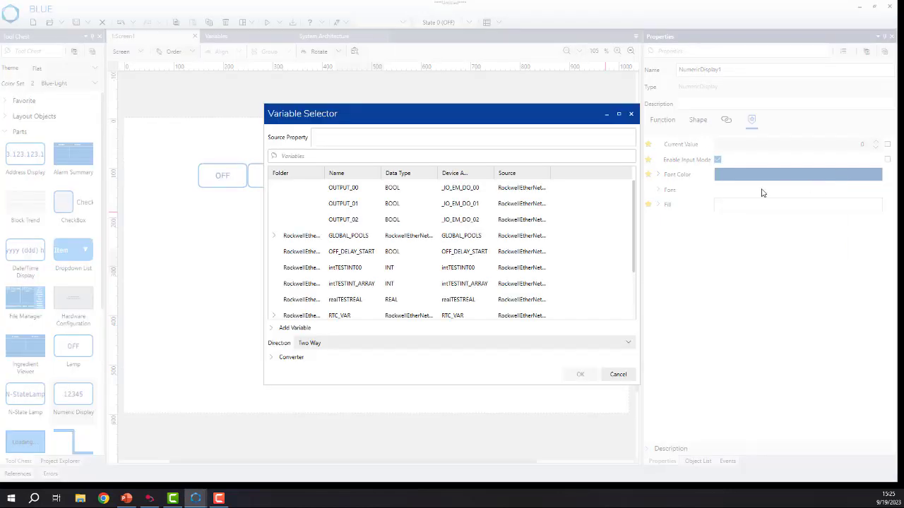
pyautogui.click(444, 274)
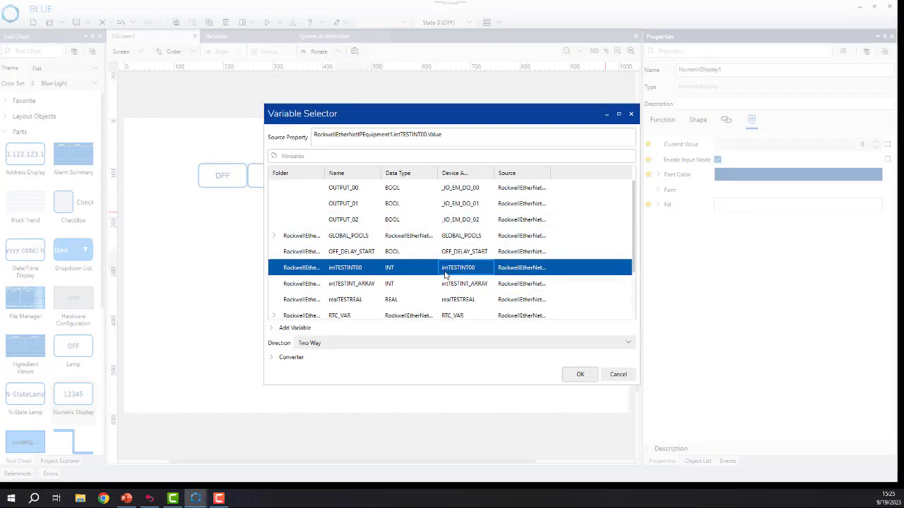
pyautogui.click(588, 379)
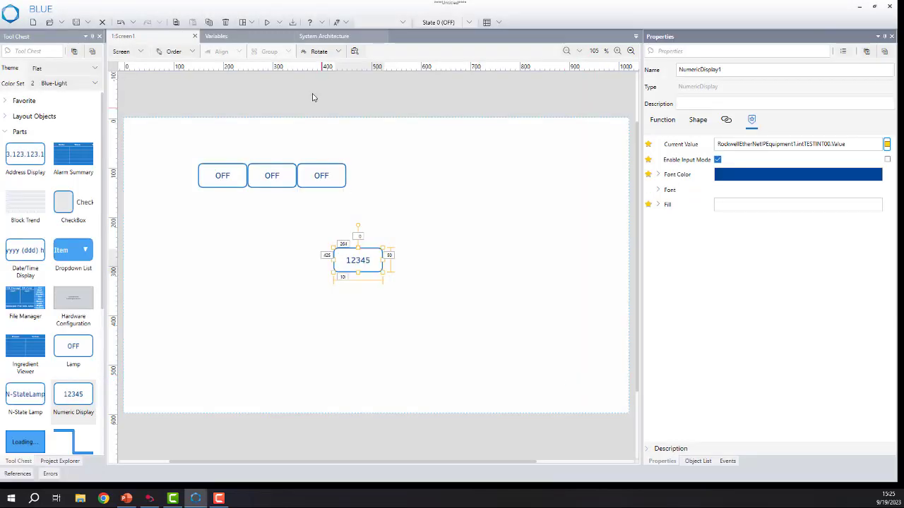
# Try to run the project with Simulate.
pyautogui.click(279, 23)
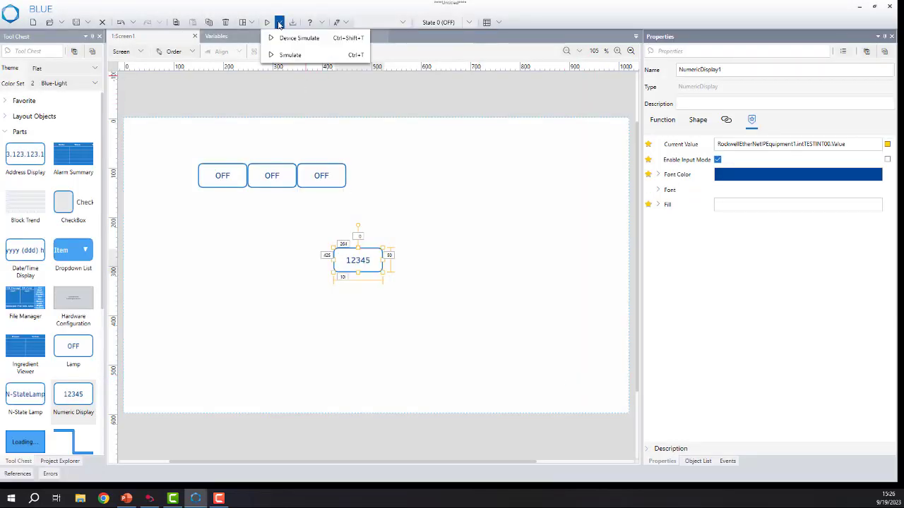
pyautogui.click(283, 55)
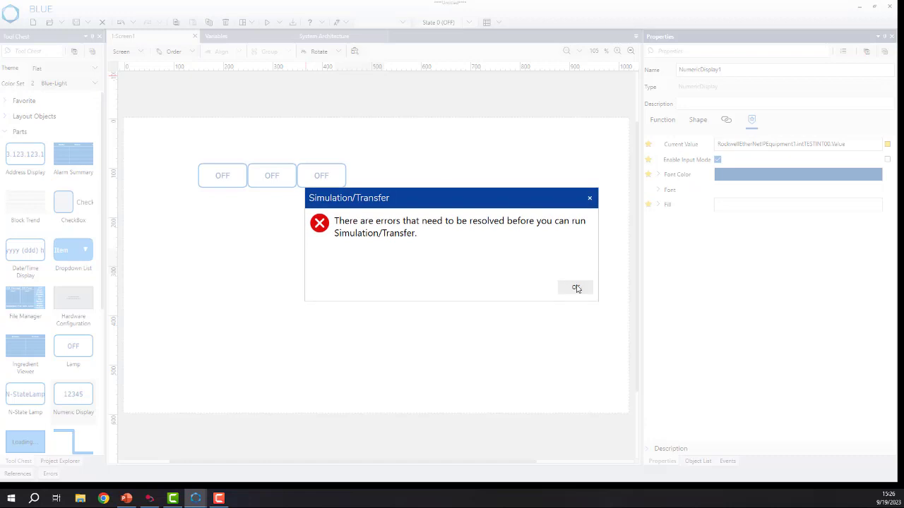
pyautogui.click(573, 292)
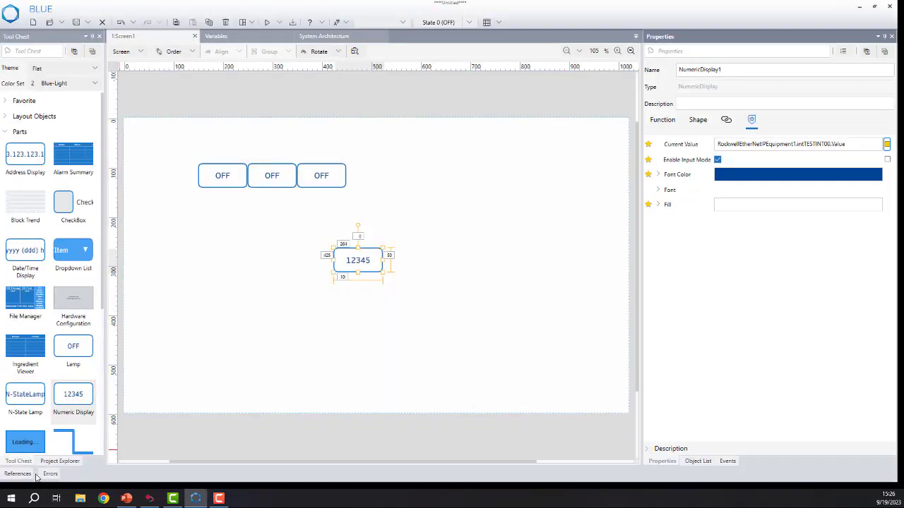
# Go to Lamp2 from its undefined-destination error and set its touch destination to OUTPUT_01.
pyautogui.click(50, 473)
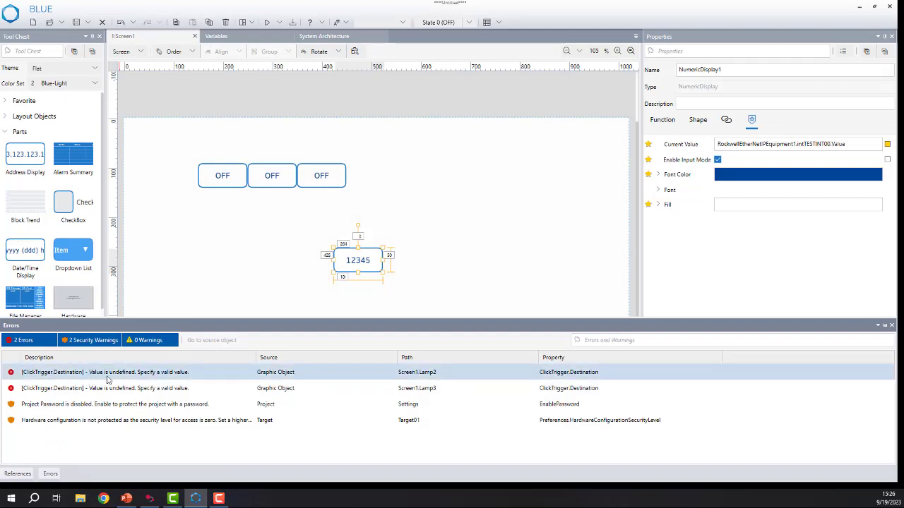
pyautogui.doubleClick(143, 373)
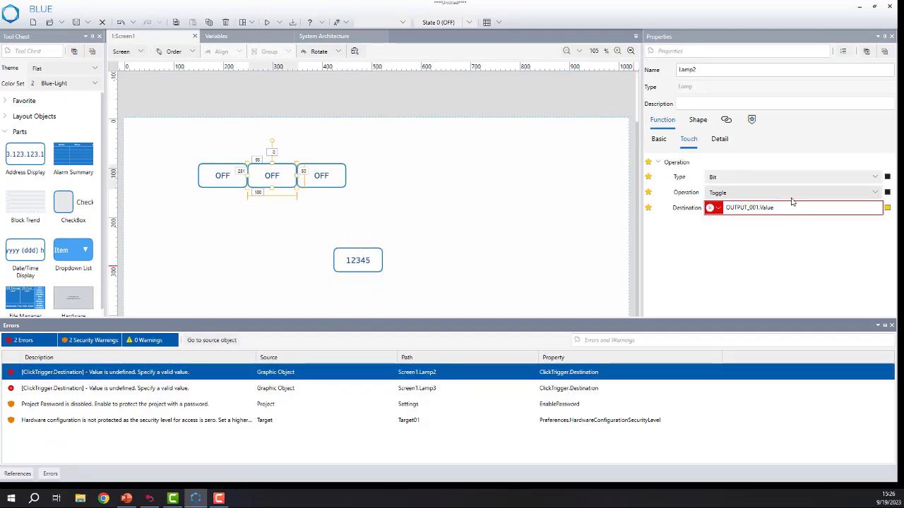
pyautogui.click(887, 207)
pyautogui.click(848, 233)
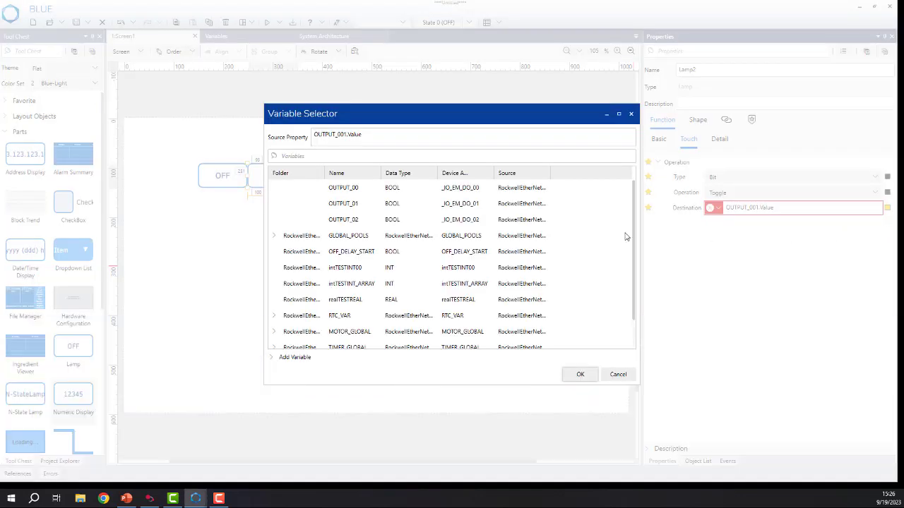
pyautogui.click(409, 203)
pyautogui.click(579, 374)
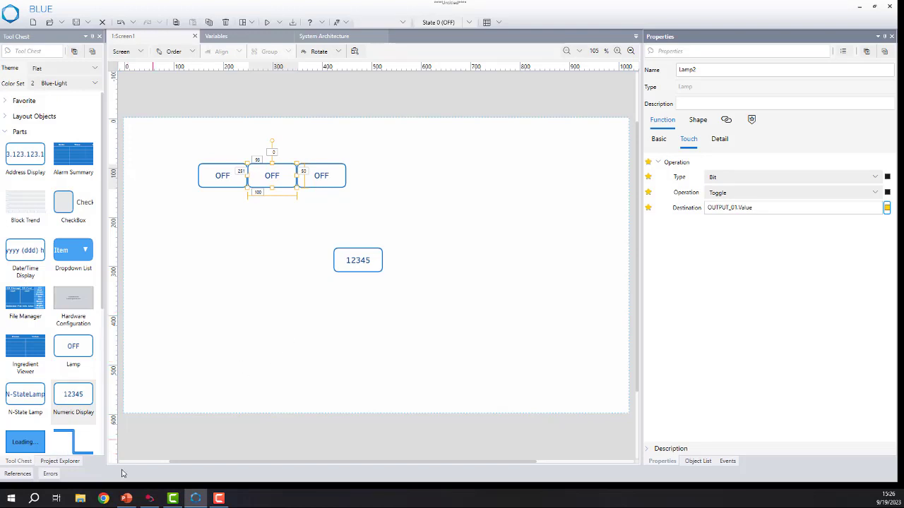
# Go to Lamp3 from its undefined-destination error and set its touch destination to OUTPUT_02.
pyautogui.click(24, 462)
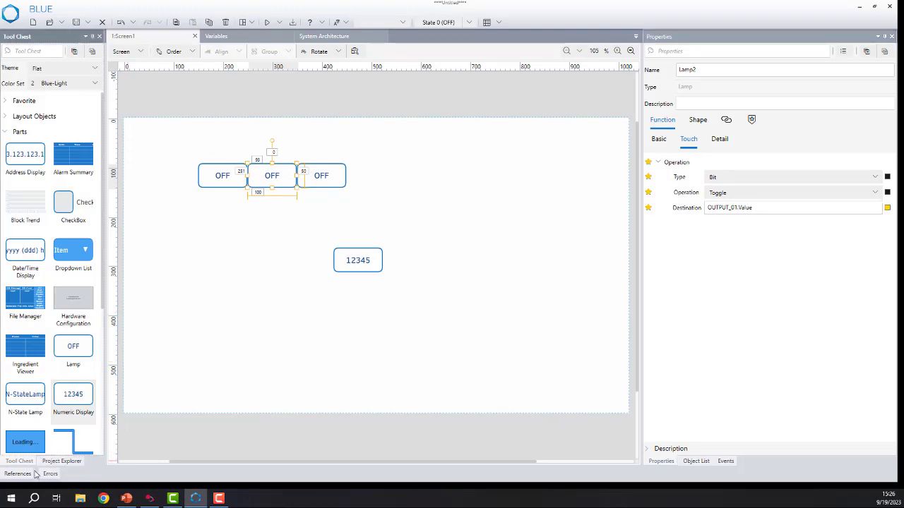
pyautogui.click(50, 474)
pyautogui.click(82, 374)
pyautogui.doubleClick(82, 374)
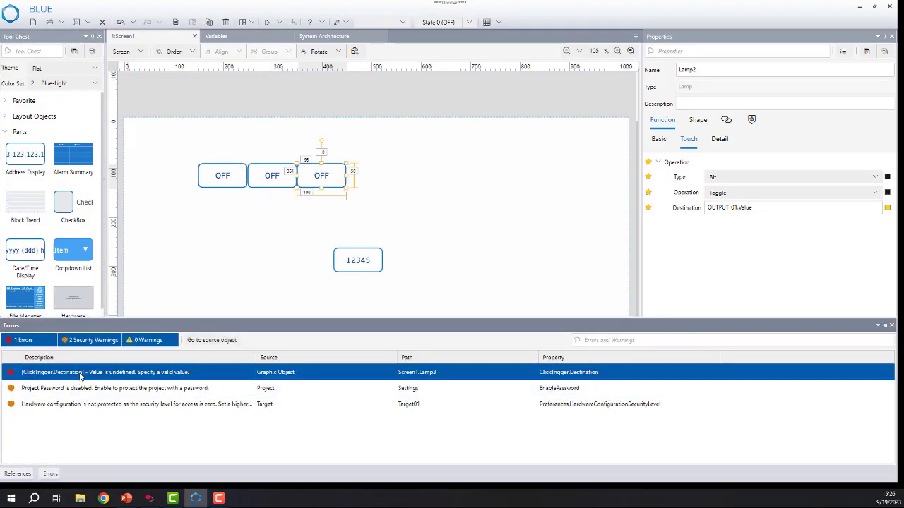
pyautogui.click(887, 208)
pyautogui.click(839, 232)
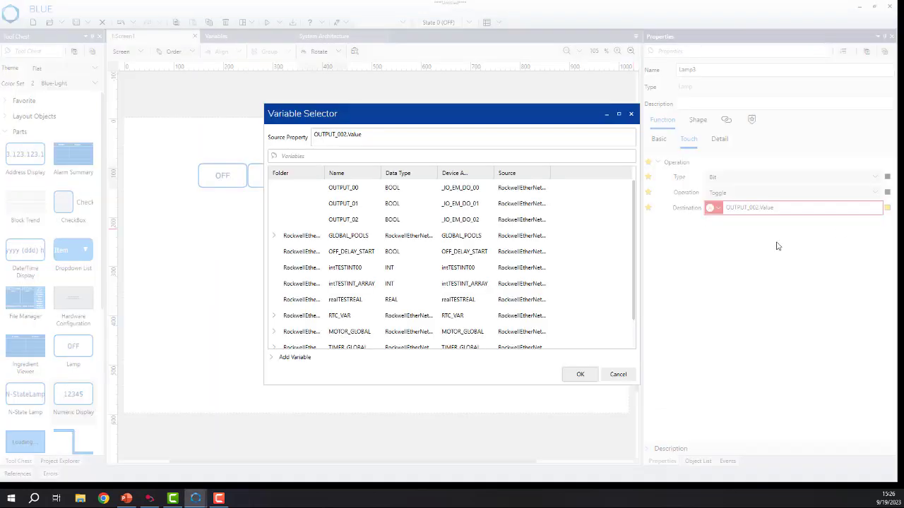
pyautogui.click(410, 219)
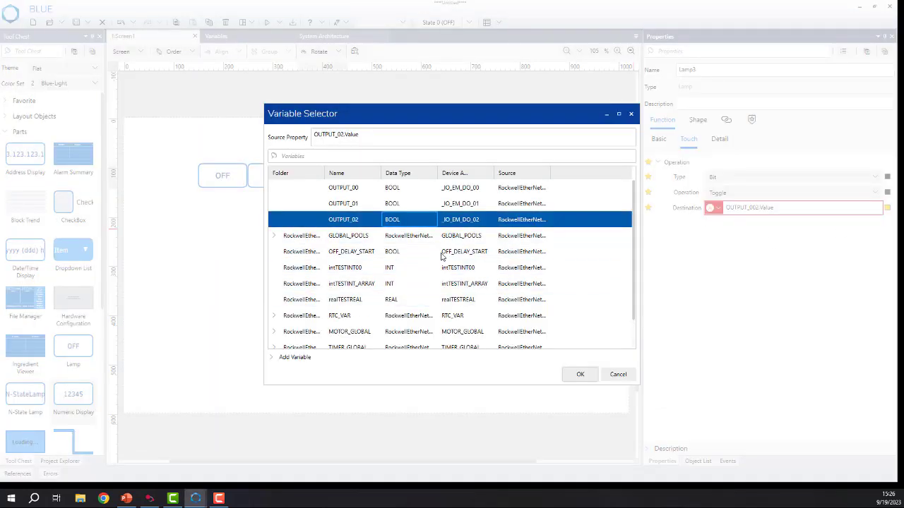
pyautogui.click(579, 375)
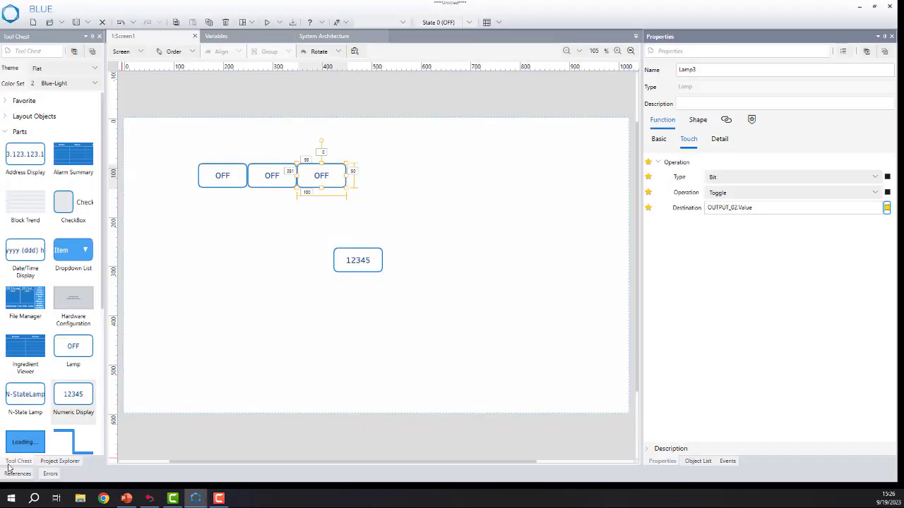
# Recheck the project's error list and run the project with Simulate.
pyautogui.click(49, 473)
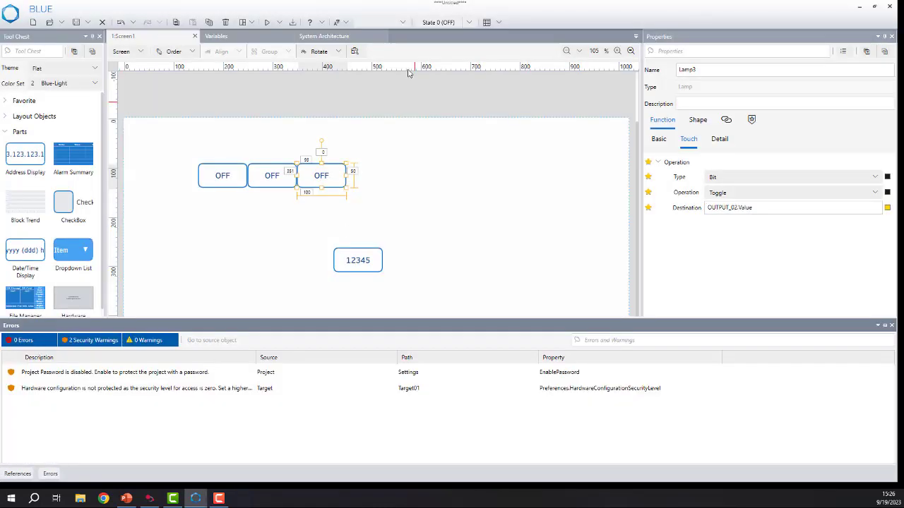
pyautogui.click(281, 24)
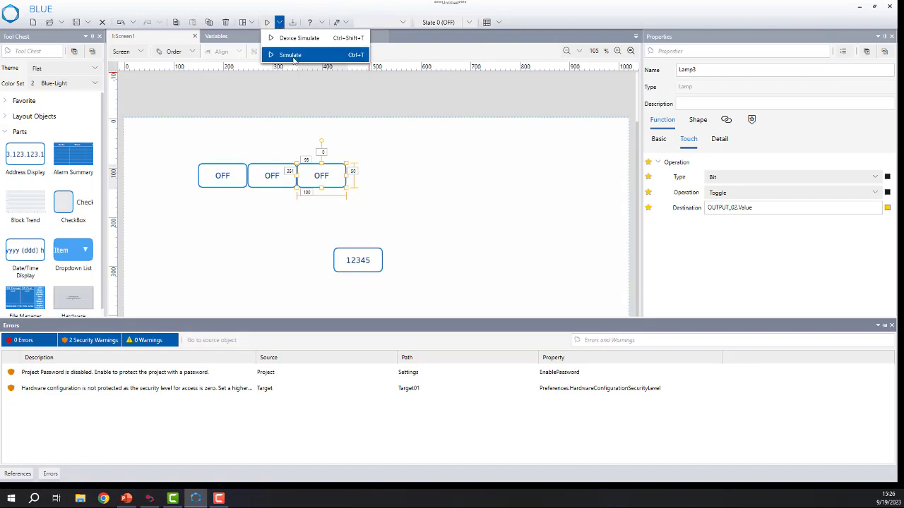
pyautogui.click(293, 55)
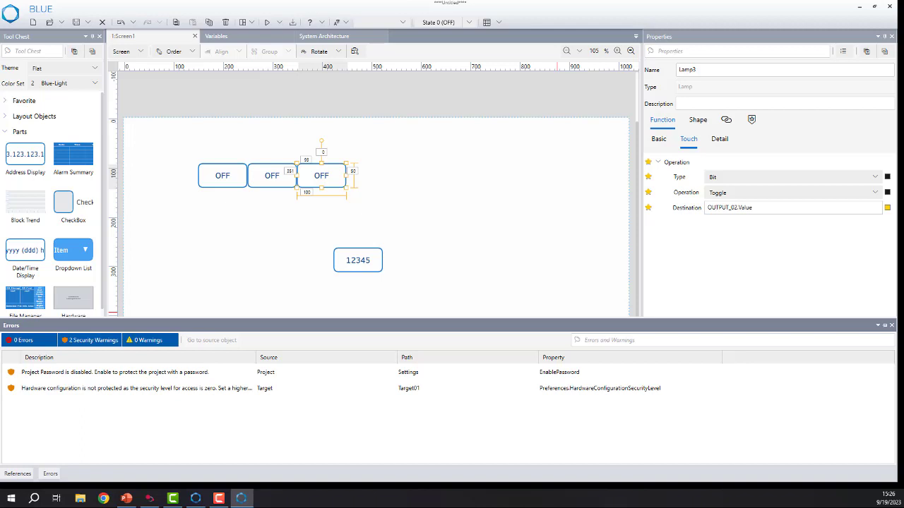
# Minimize BLUE, switch to Connected Components Workbench and connect to the Micro820 controller.
pyautogui.click(858, 6)
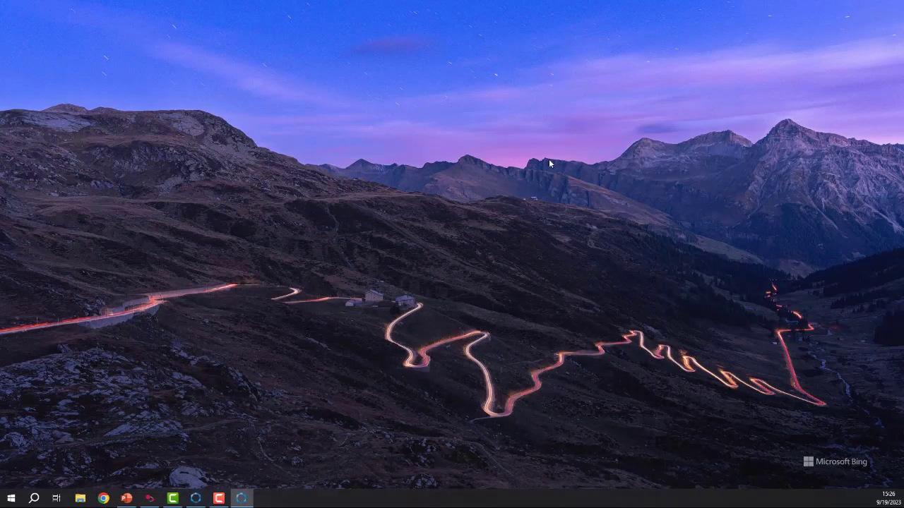
pyautogui.click(149, 498)
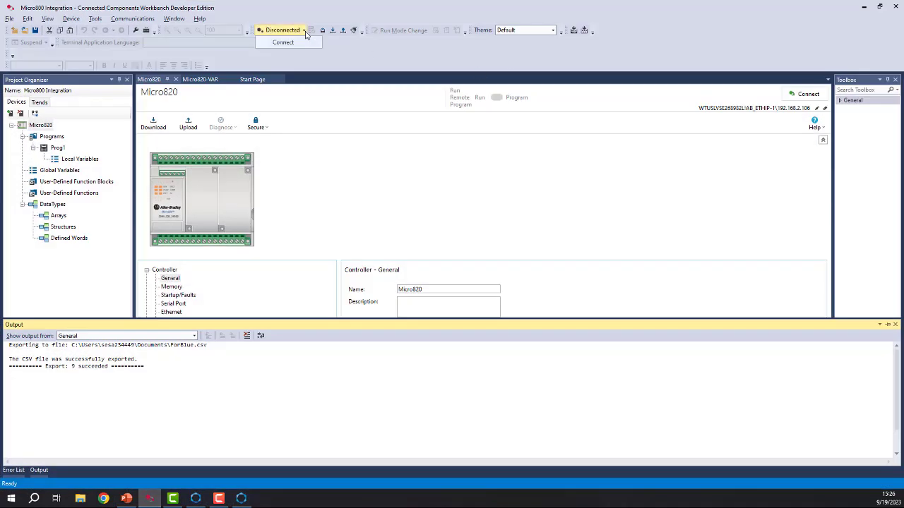
pyautogui.click(362, 98)
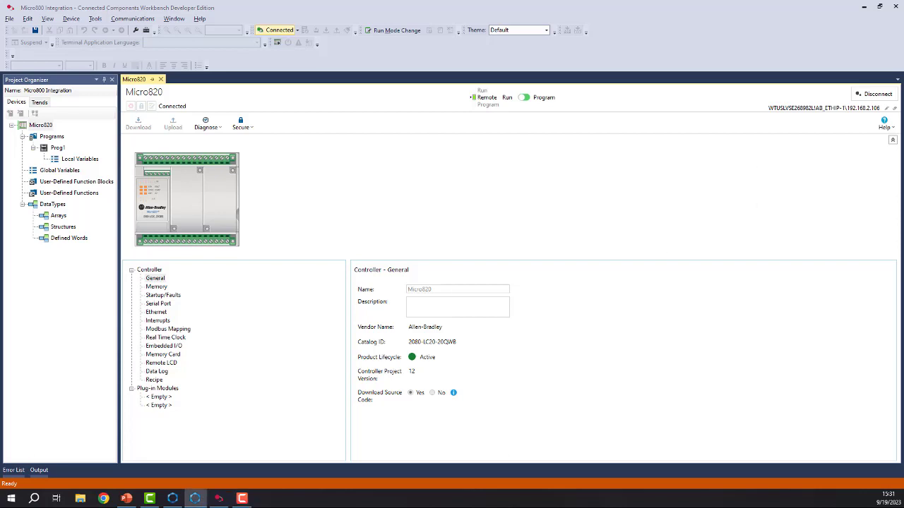
# Move the BLUE simulation window over Connected Components Workbench, and open the Micro820's global variables at intTESTINT00.
pyautogui.moveTo(902, 240); pyautogui.dragTo(574, 110)
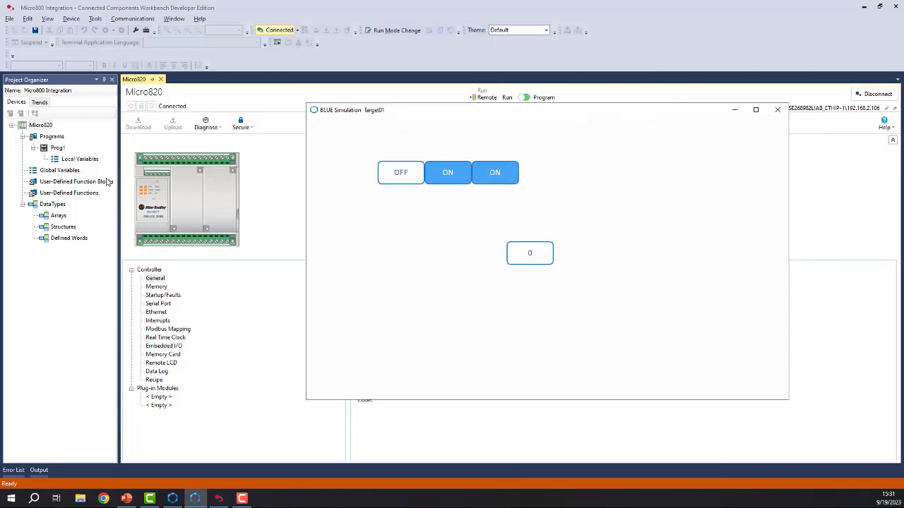
pyautogui.doubleClick(69, 173)
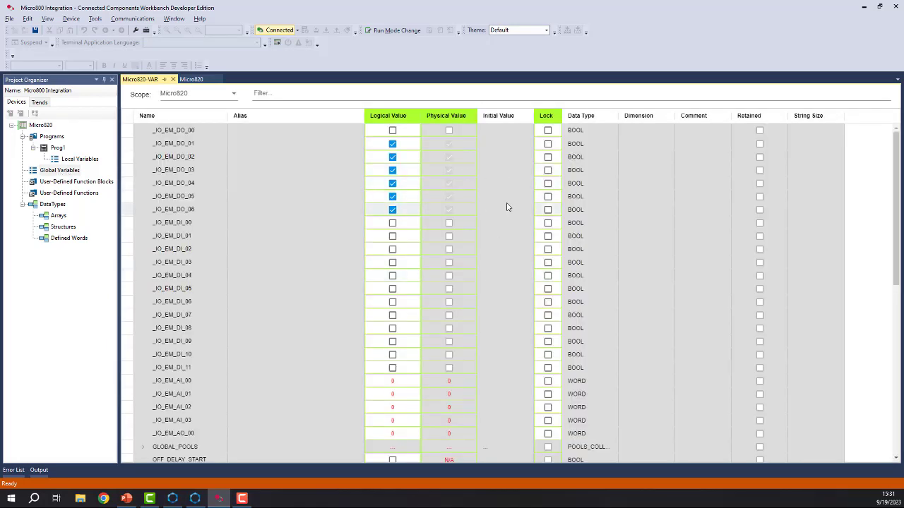
pyautogui.scroll(-3, 709, 213)
pyautogui.scroll(-6, 691, 221)
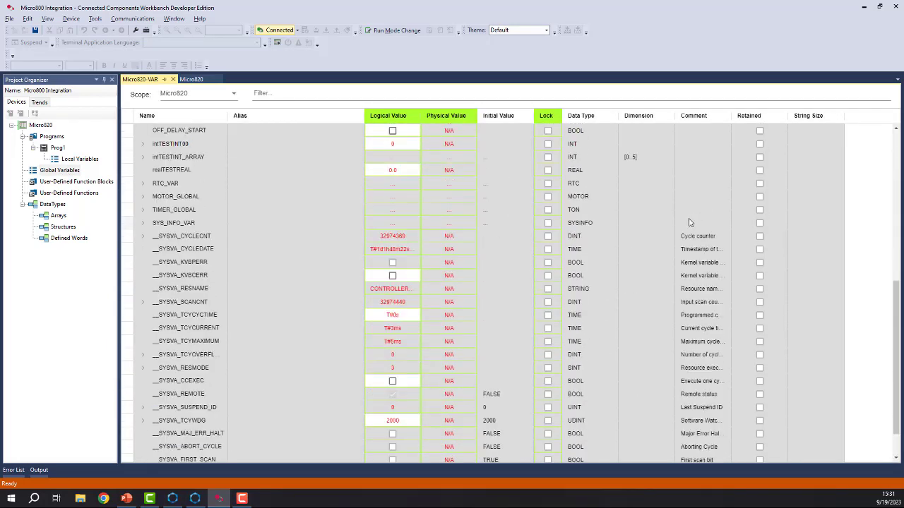
pyautogui.scroll(2, 689, 222)
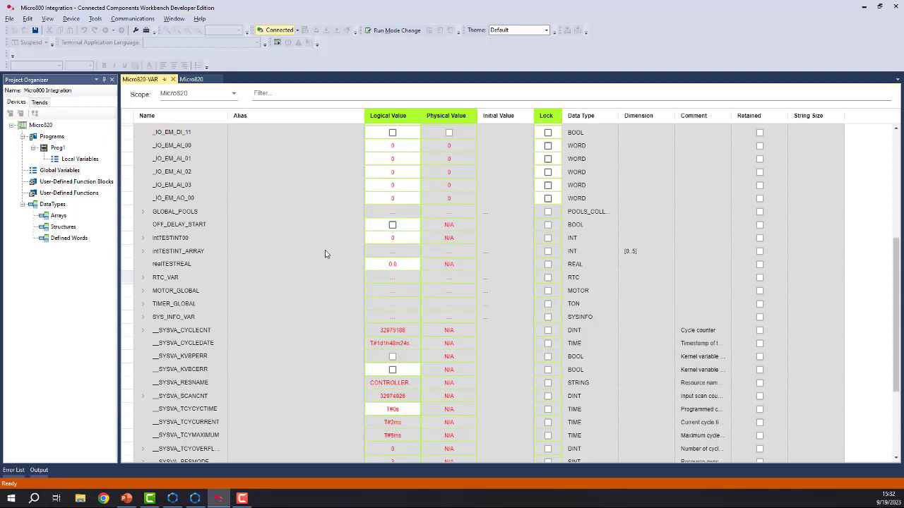
# Set the logical value of the global variable intTESTINT00 to 356.
pyautogui.click(508, 238)
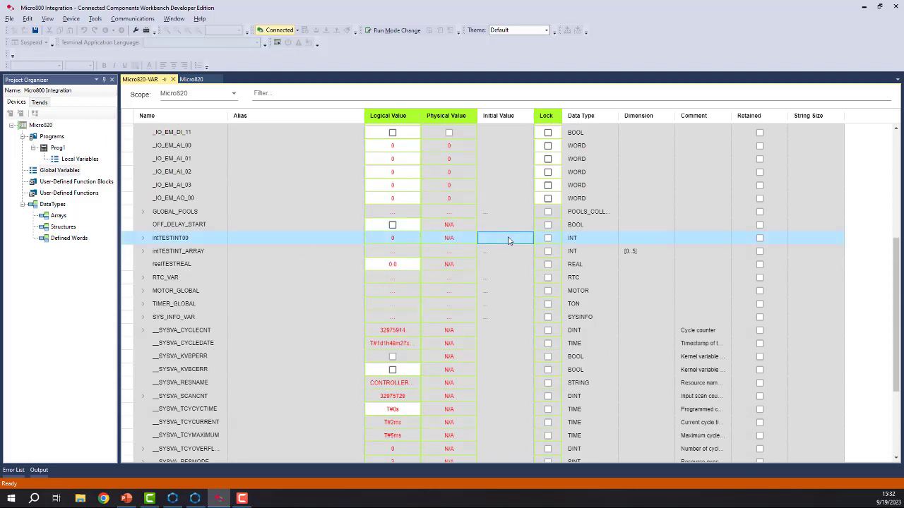
pyautogui.click(454, 241)
pyautogui.doubleClick(406, 238)
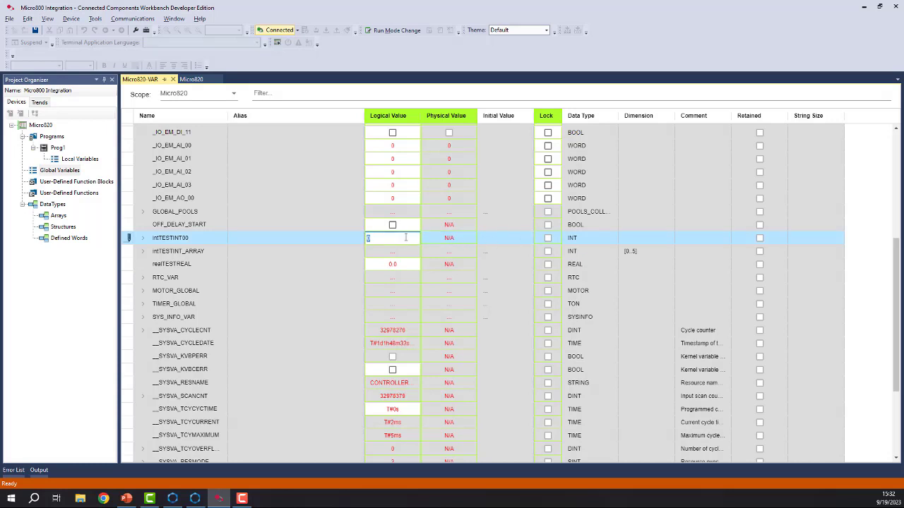
pyautogui.write('356')
pyautogui.press('Return')
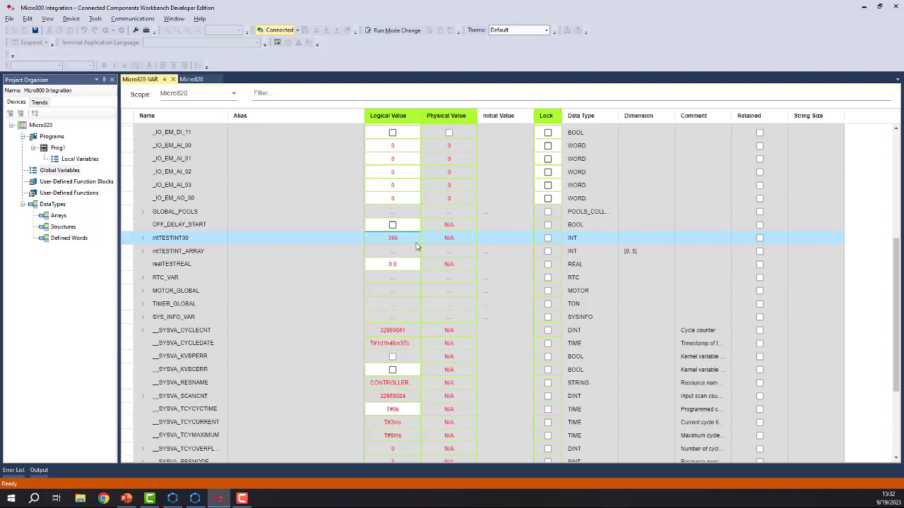
# Switch to the BLUE simulation, enter 742 in the numeric display, and return to the controller's variable table to check intTESTINT00.
pyautogui.click(195, 499)
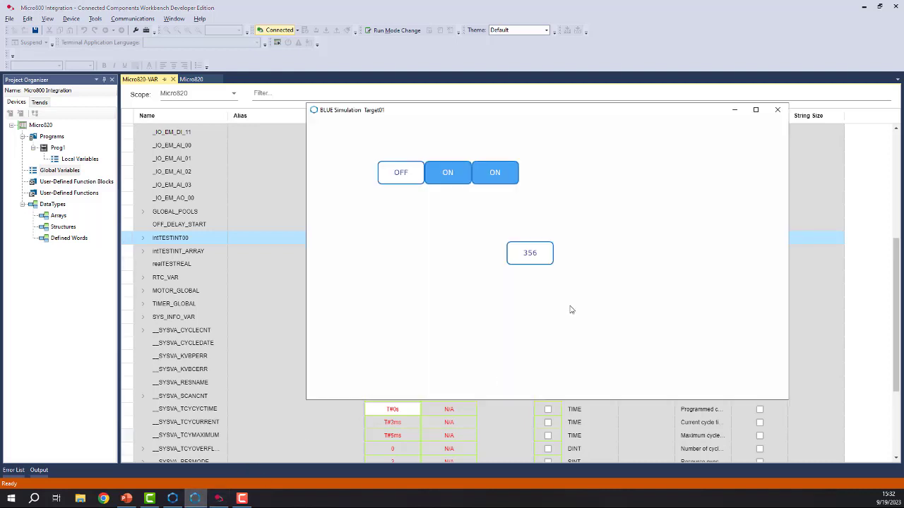
pyautogui.click(537, 257)
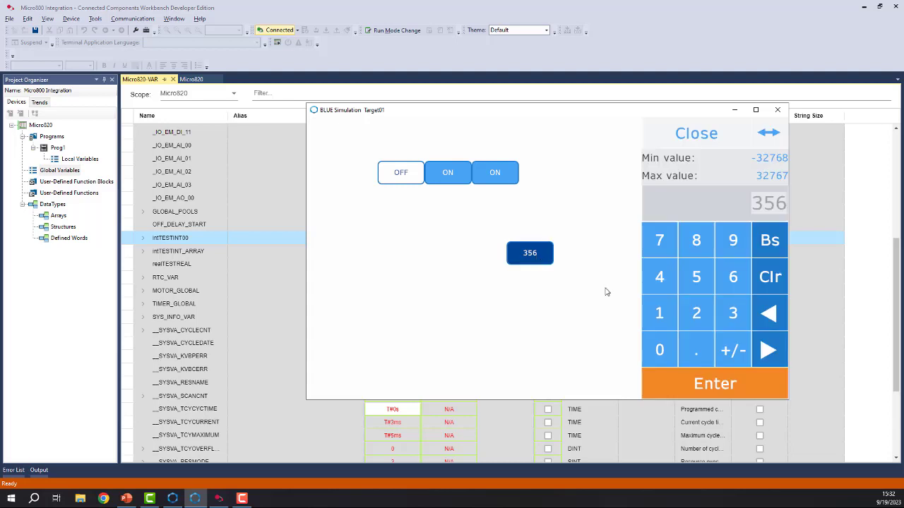
pyautogui.click(661, 244)
pyautogui.click(661, 278)
pyautogui.click(695, 313)
pyautogui.click(714, 384)
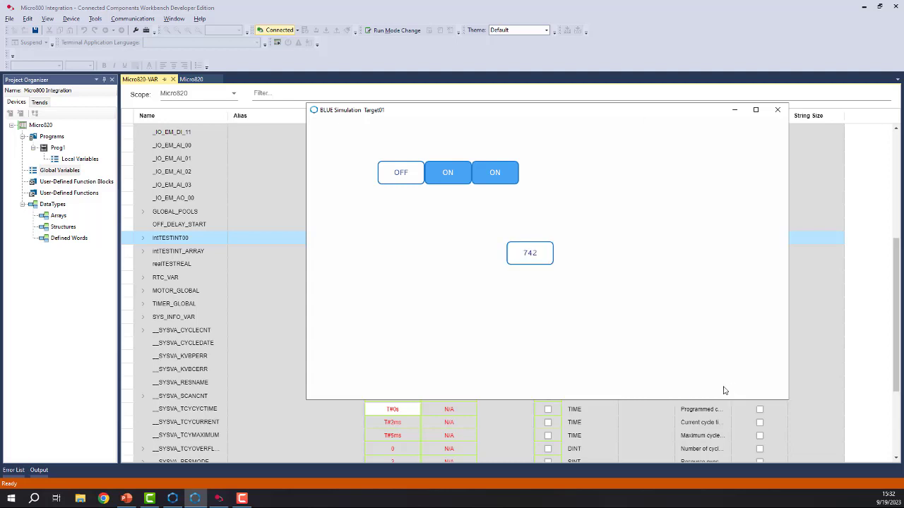
pyautogui.click(278, 184)
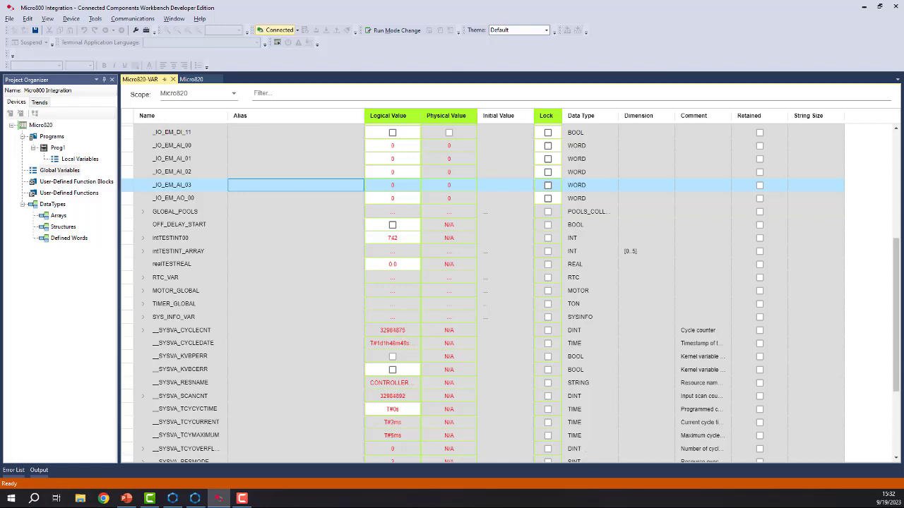
pyautogui.moveTo(903, 173); pyautogui.dragTo(663, 54)
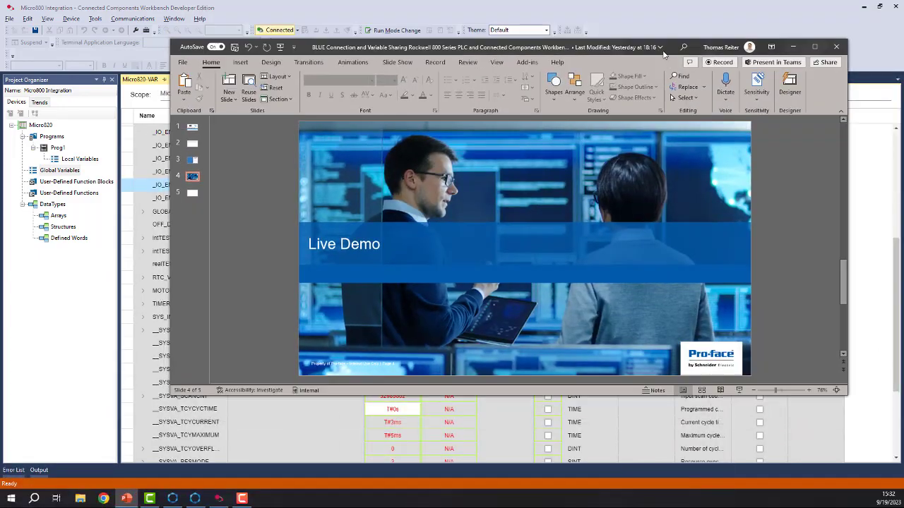
pyautogui.click(799, 46)
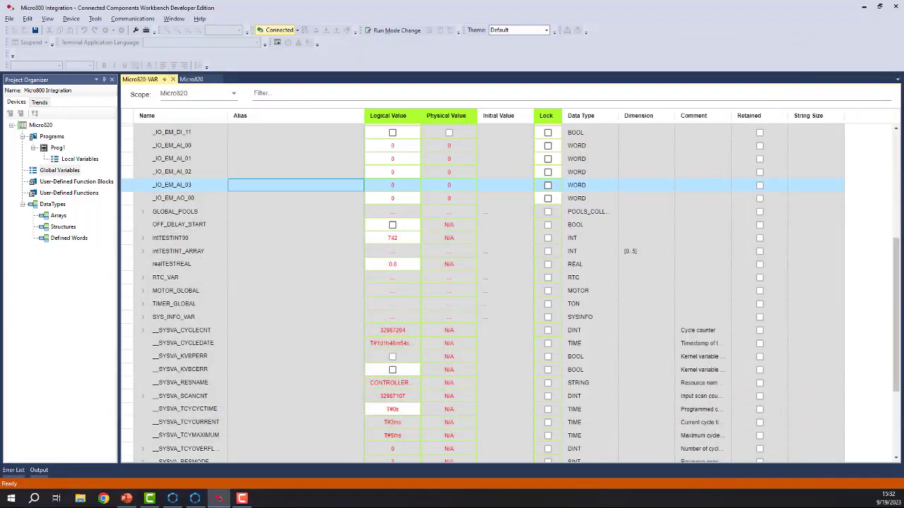